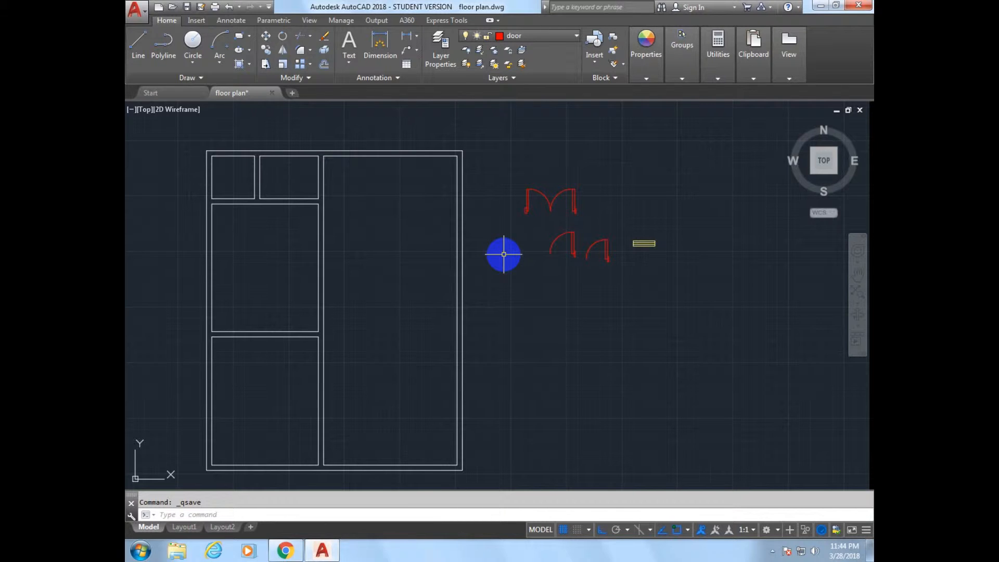
- Make door the current layer
click(538, 35)
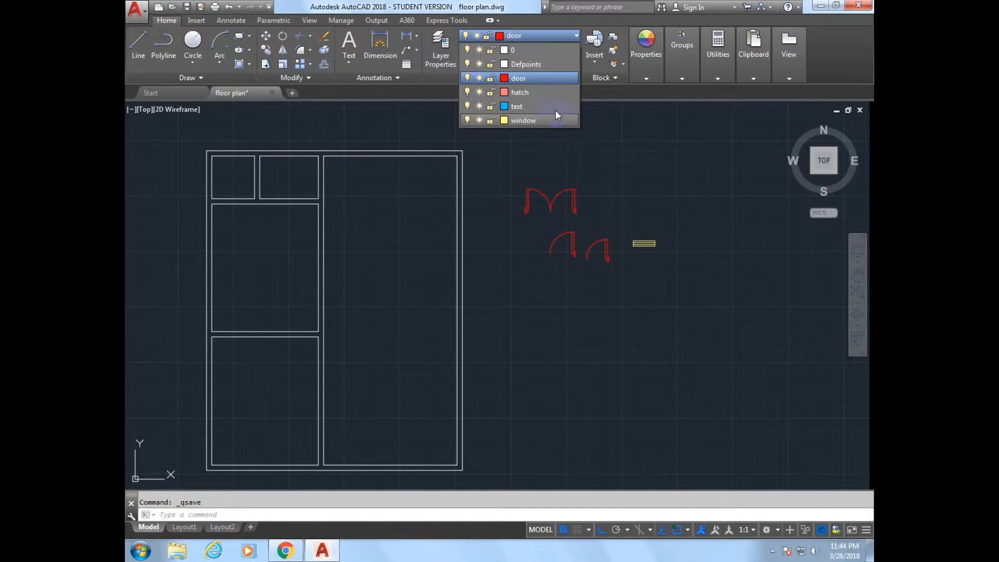
click(526, 78)
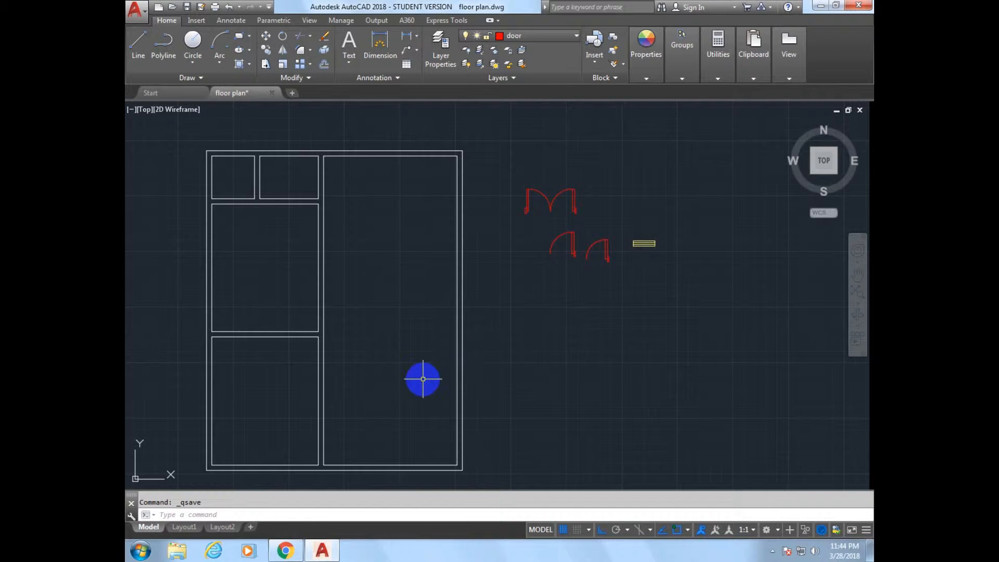
middle_drag(424, 379, 435, 323)
scroll(414, 417, up, 4)
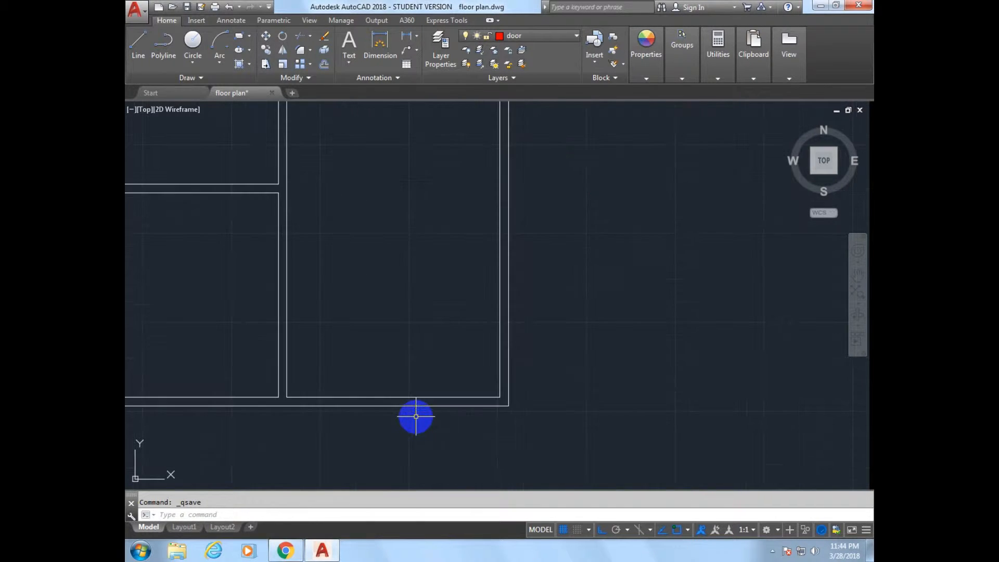
middle_drag(409, 364, 483, 309)
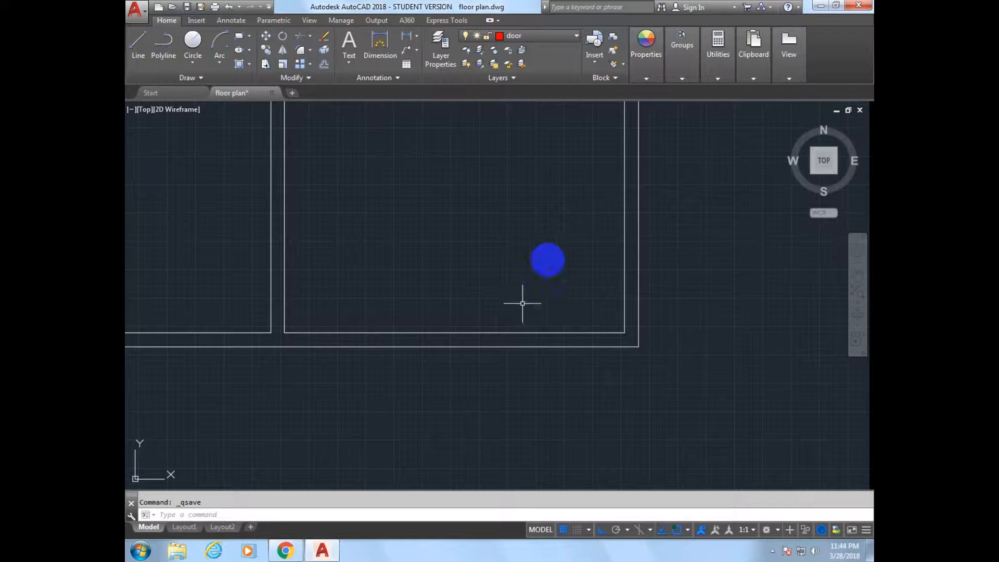
scroll(554, 218, down, 2)
middle_drag(622, 194, 543, 335)
key(Return)
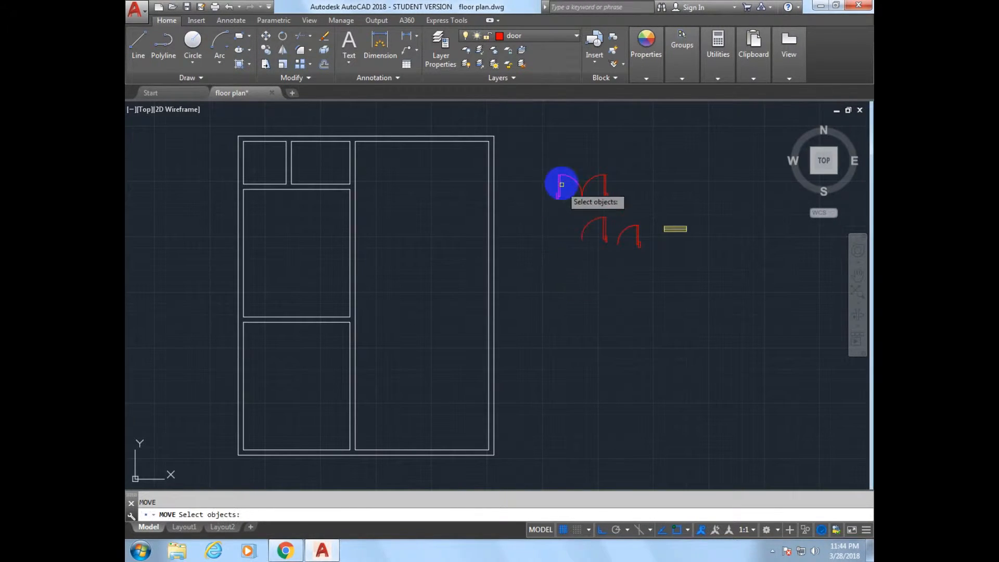
right_click(553, 184)
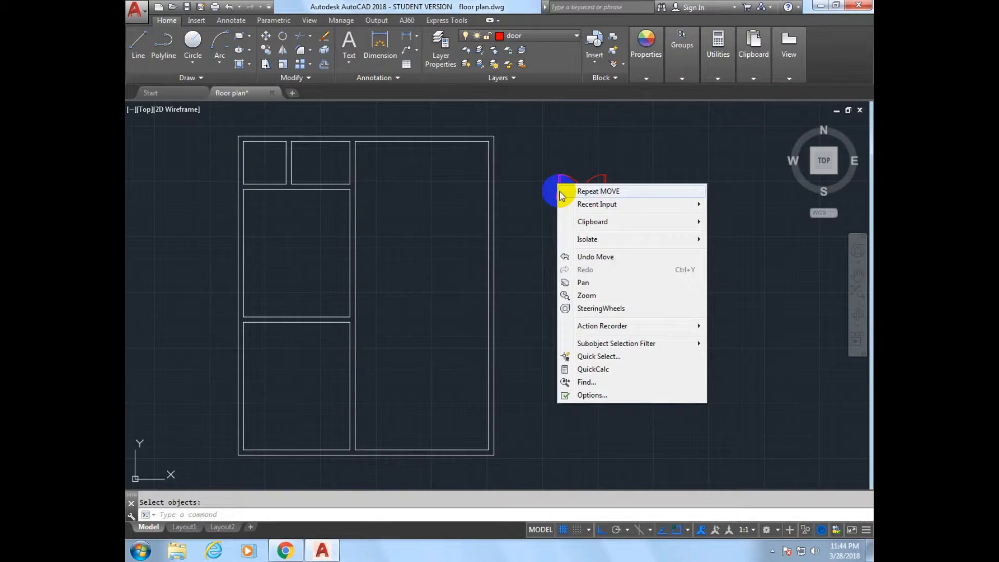
click(560, 192)
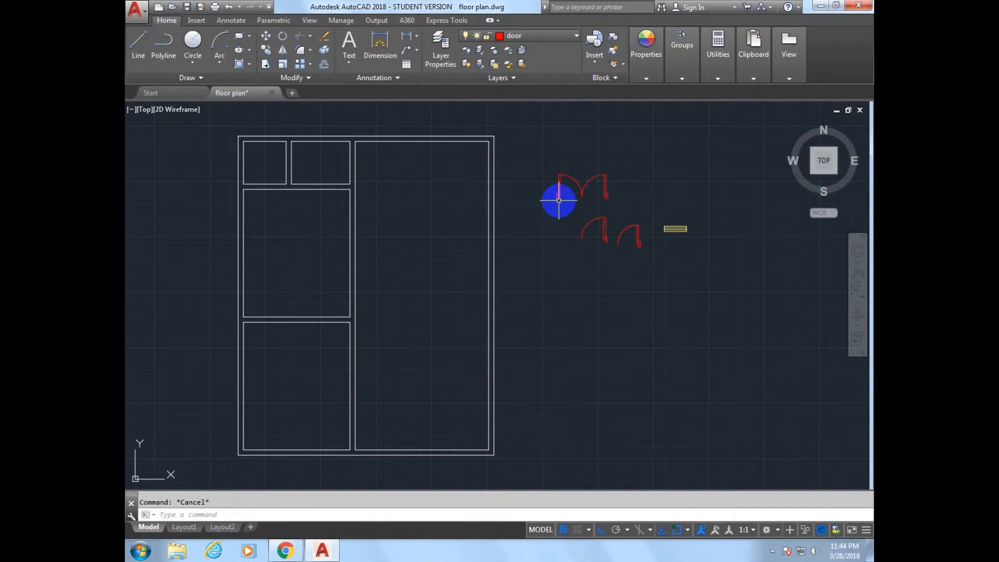
- Move the double door from its left jamb into the large right-hand room, just above the bottom wall, with Ortho off
click(558, 199)
key(Return)
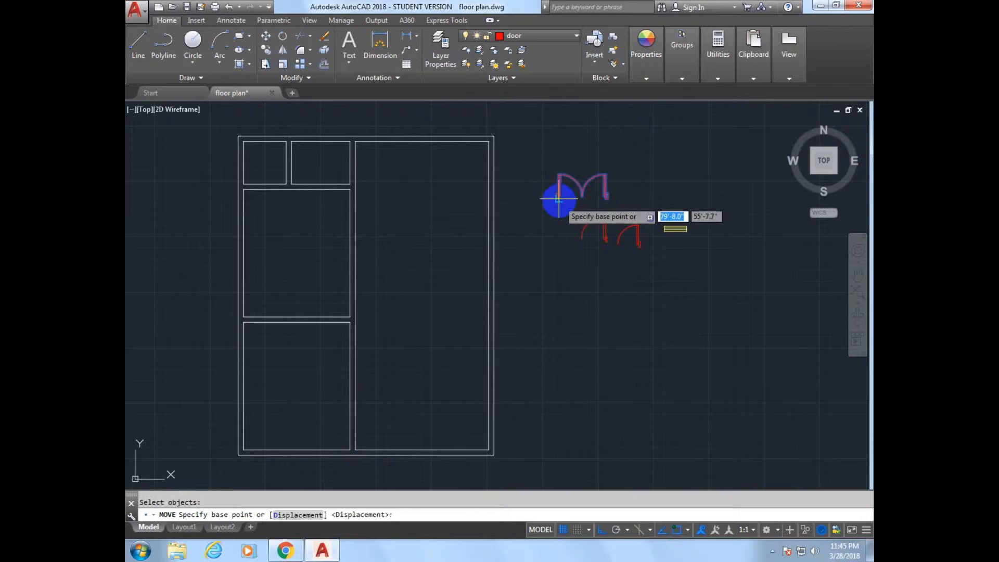
click(558, 198)
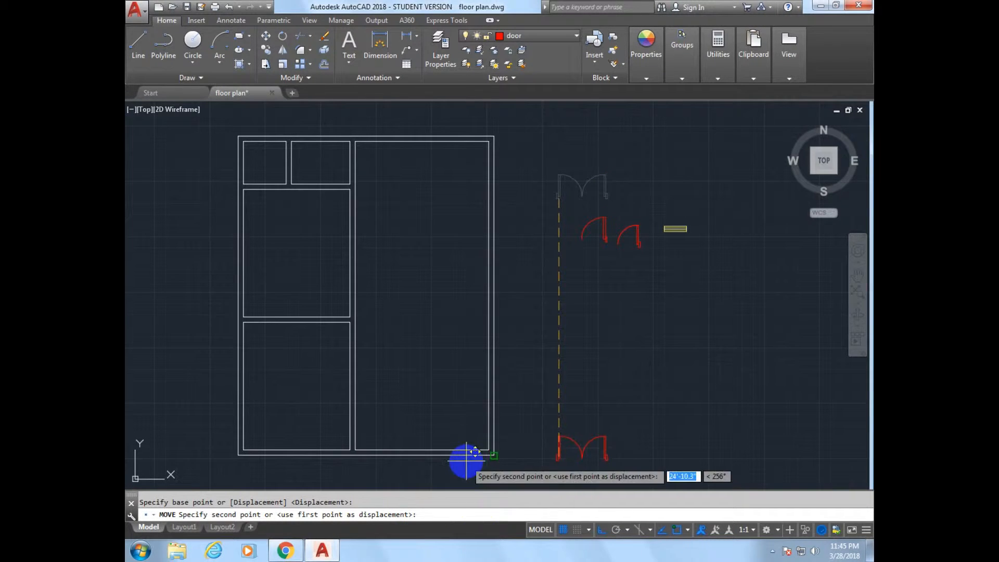
key(F8)
click(411, 429)
scroll(440, 476, up, 5)
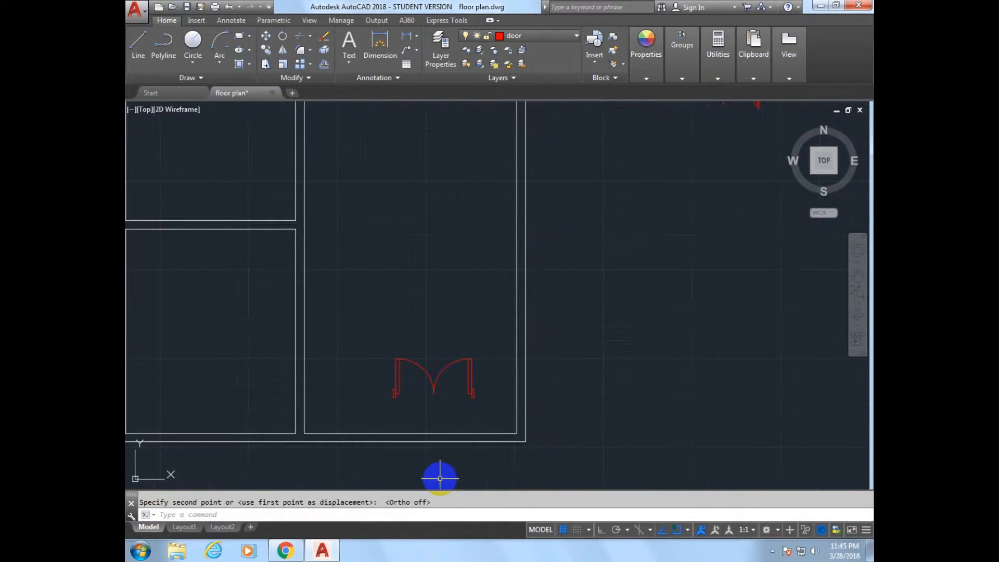
scroll(426, 412, up, 2)
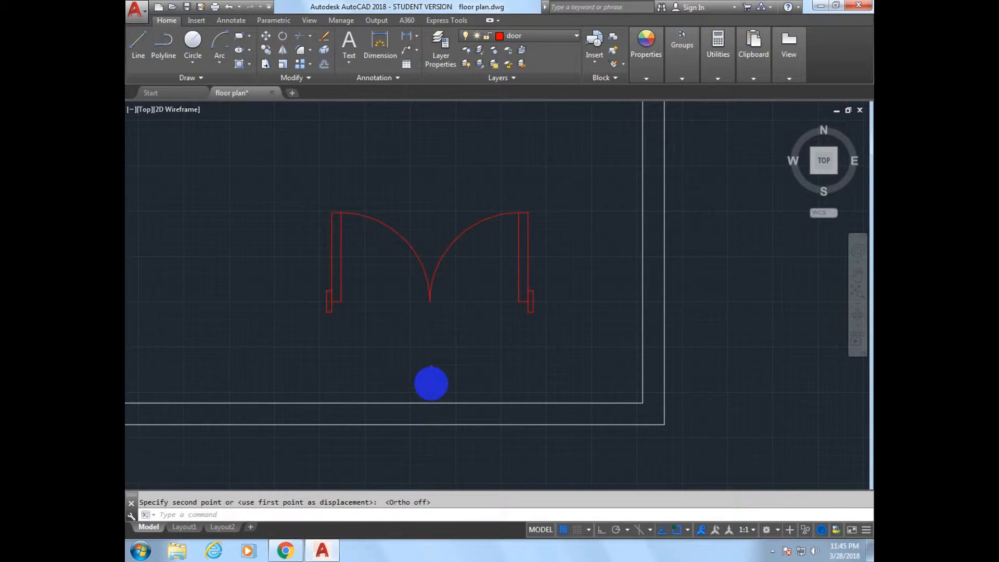
scroll(431, 383, down, 2)
middle_drag(431, 383, 468, 385)
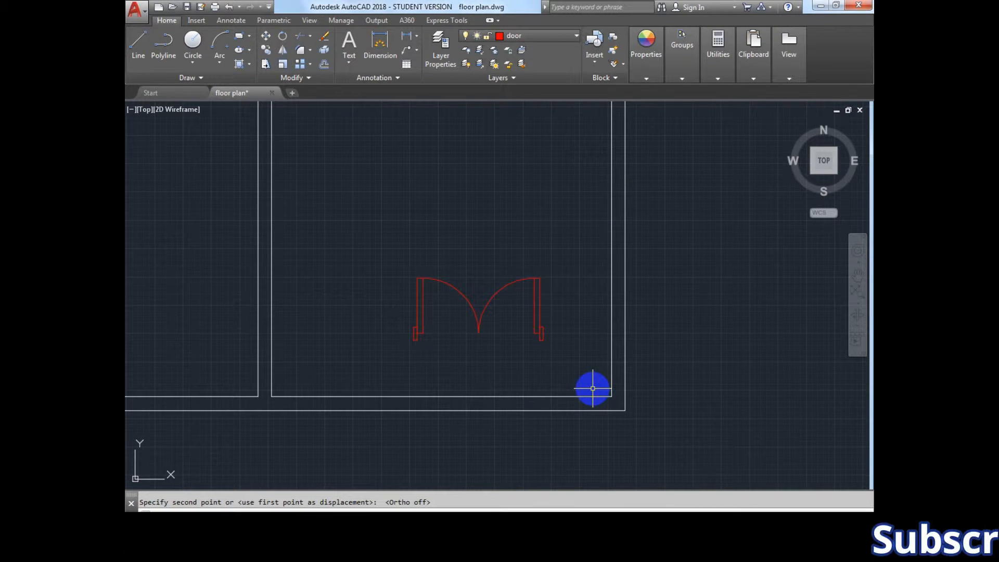
- Offset the inner line of the right exterior wall 5" toward the inside of the large room
text(OFFSET)
key(Return)
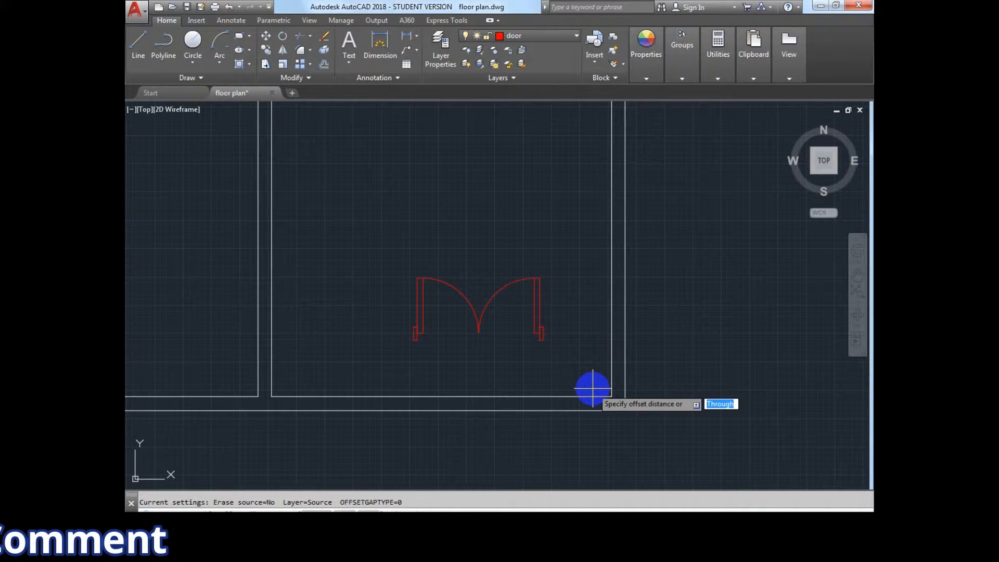
text(5")
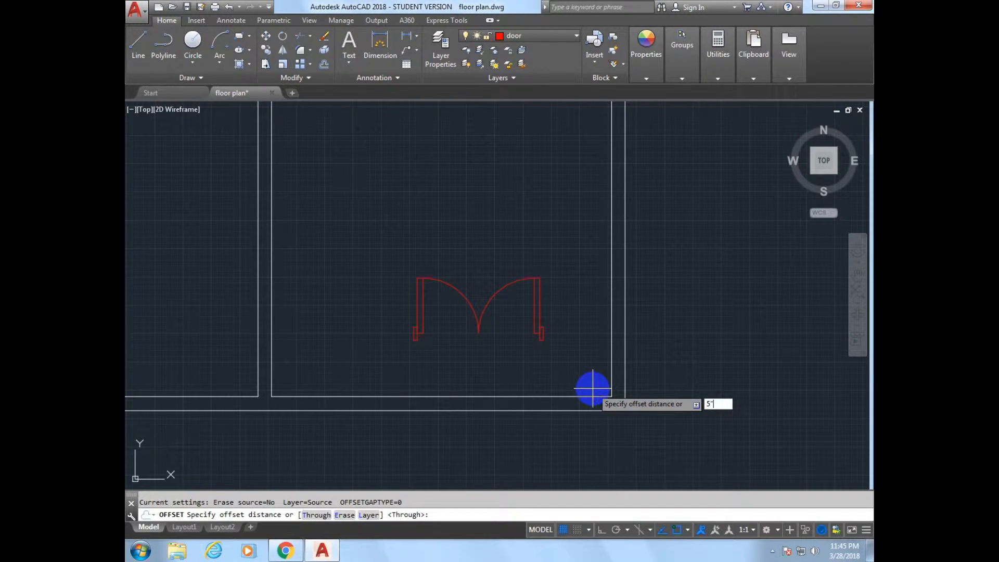
key(Return)
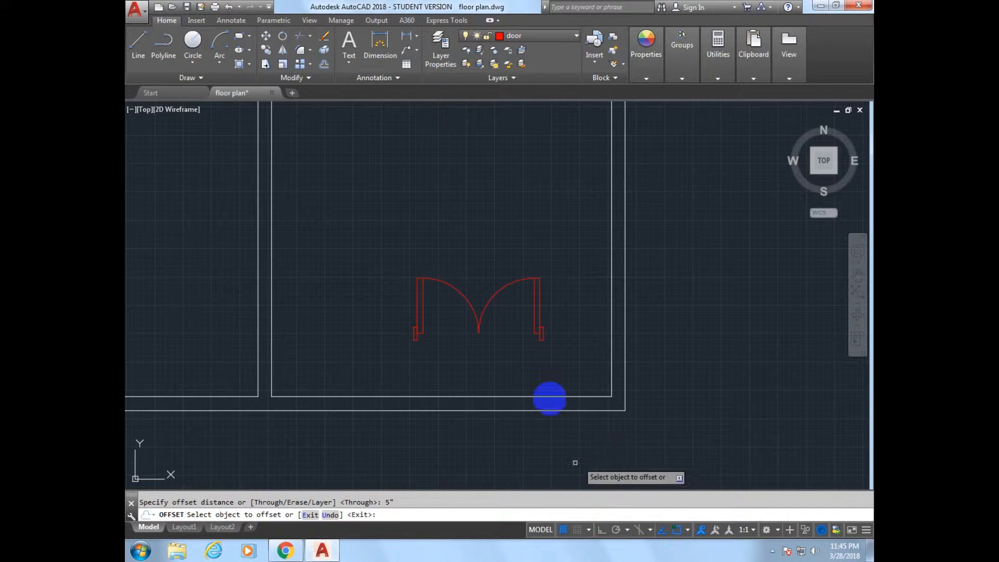
click(611, 367)
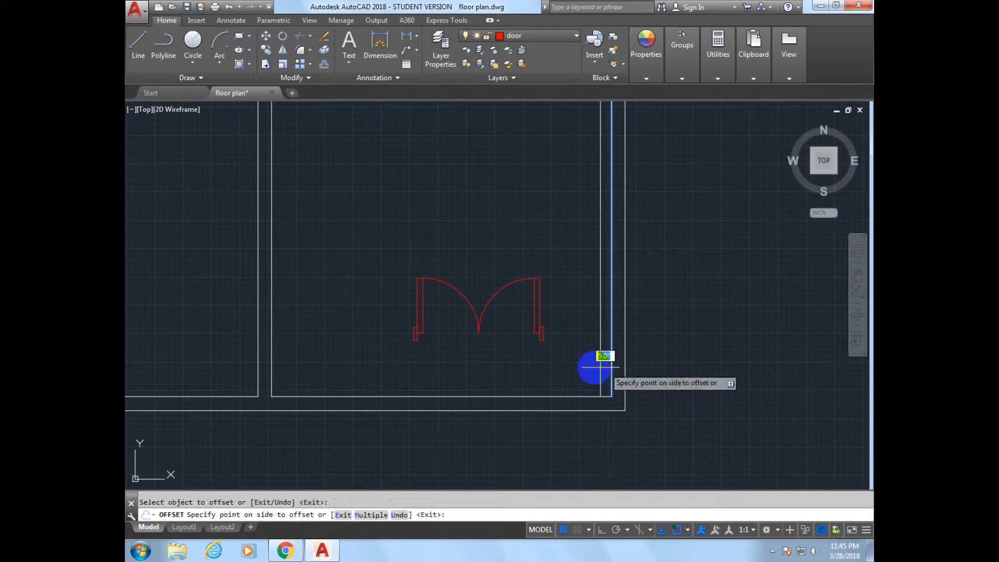
click(594, 368)
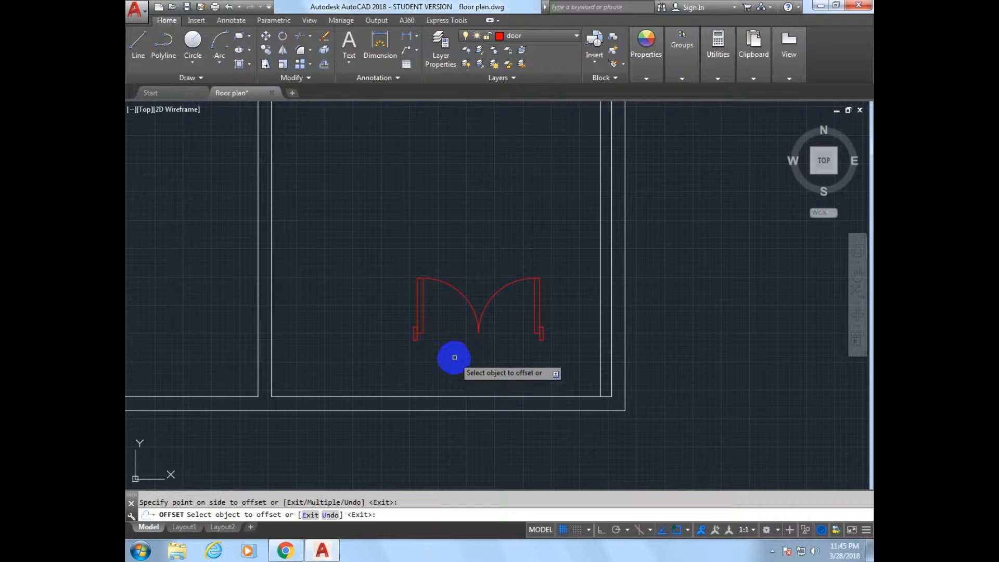
key(Escape)
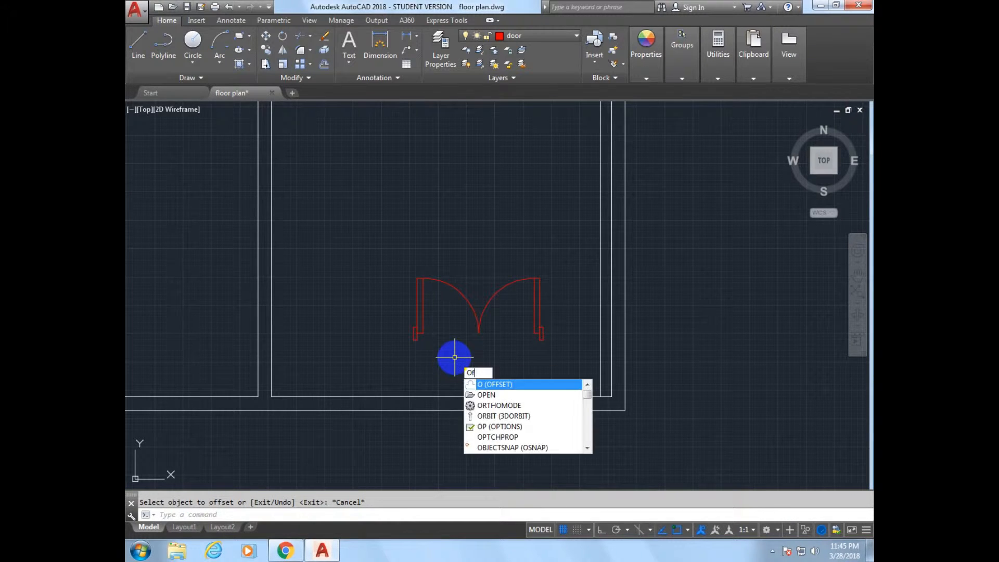
key(Return)
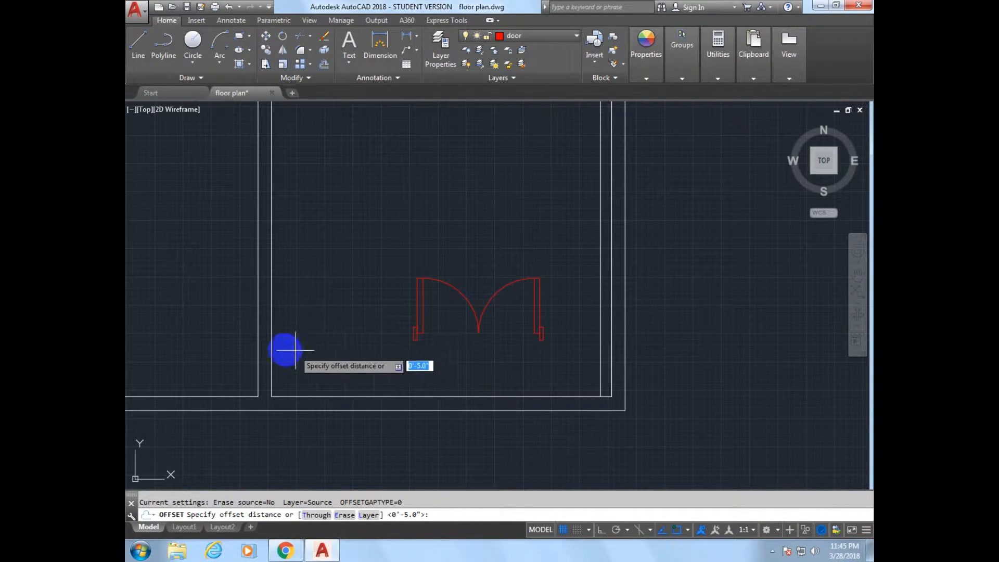
key(Escape)
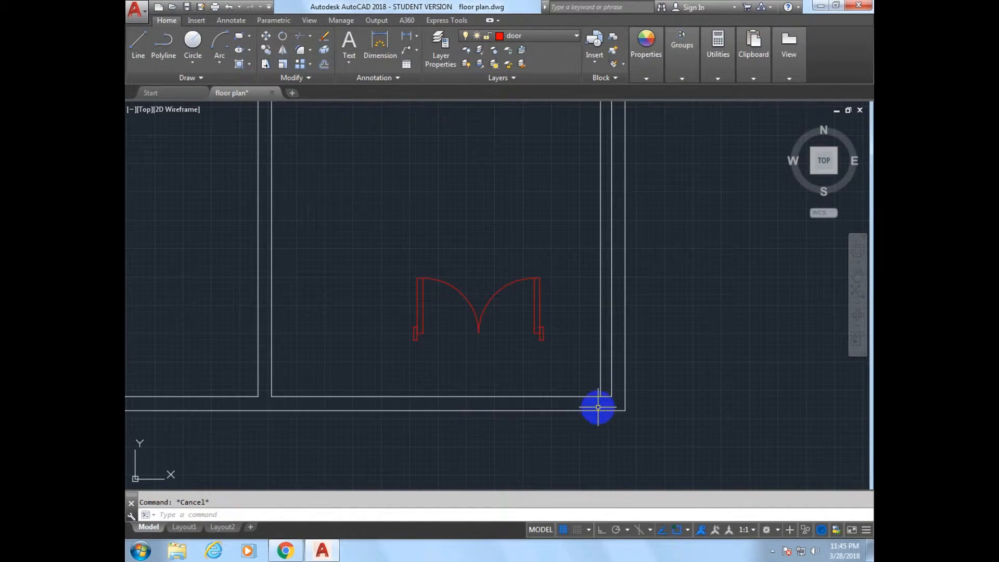
- Extend the offset line down to the outer line of the bottom exterior wall
scroll(608, 436, up, 4)
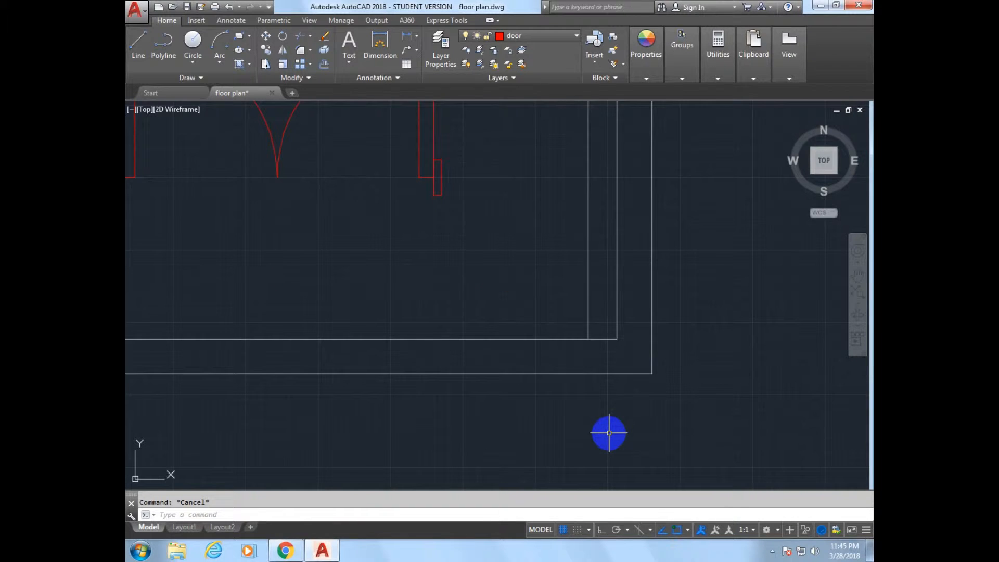
scroll(594, 415, up, 2)
click(635, 502)
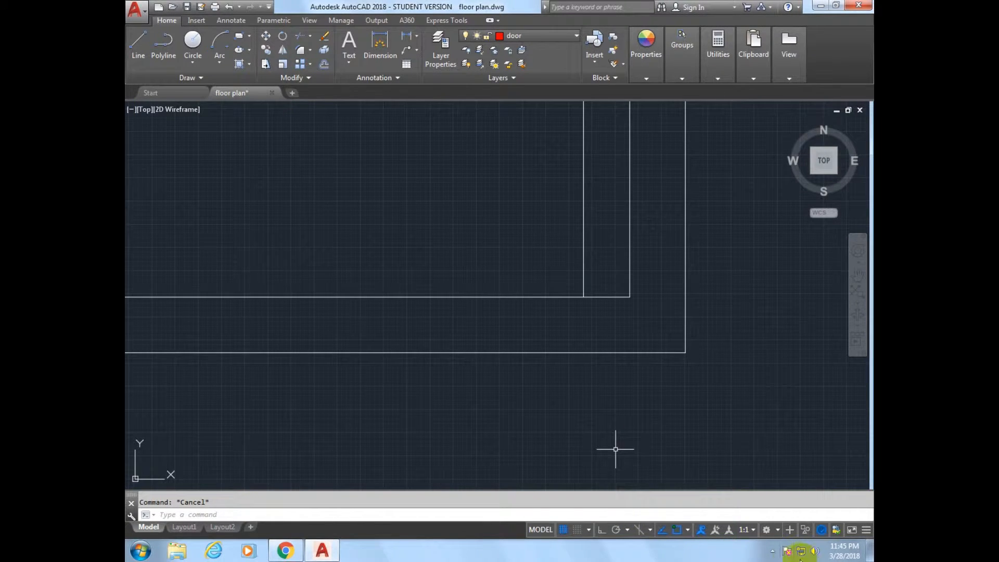
click(772, 550)
click(550, 385)
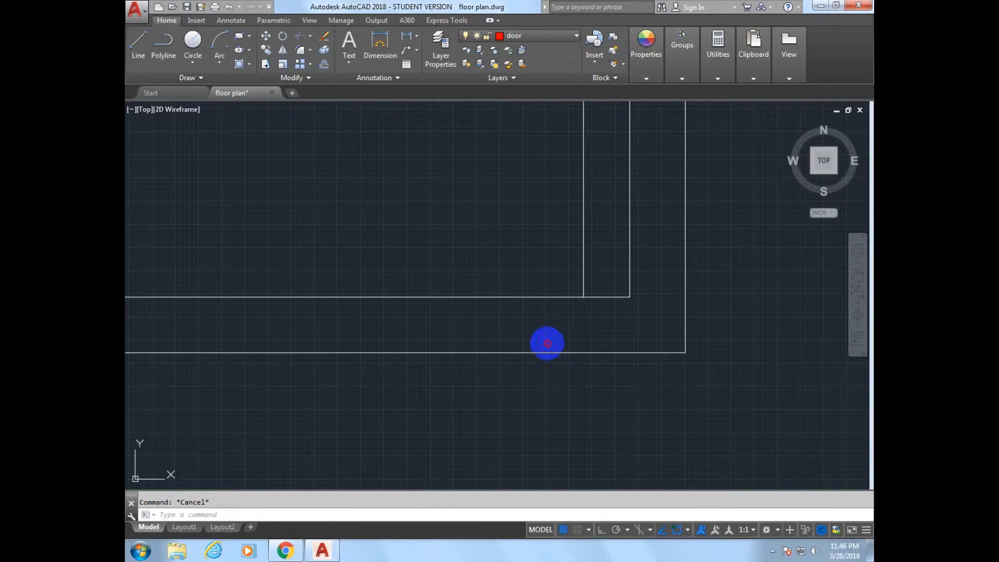
text(ex)
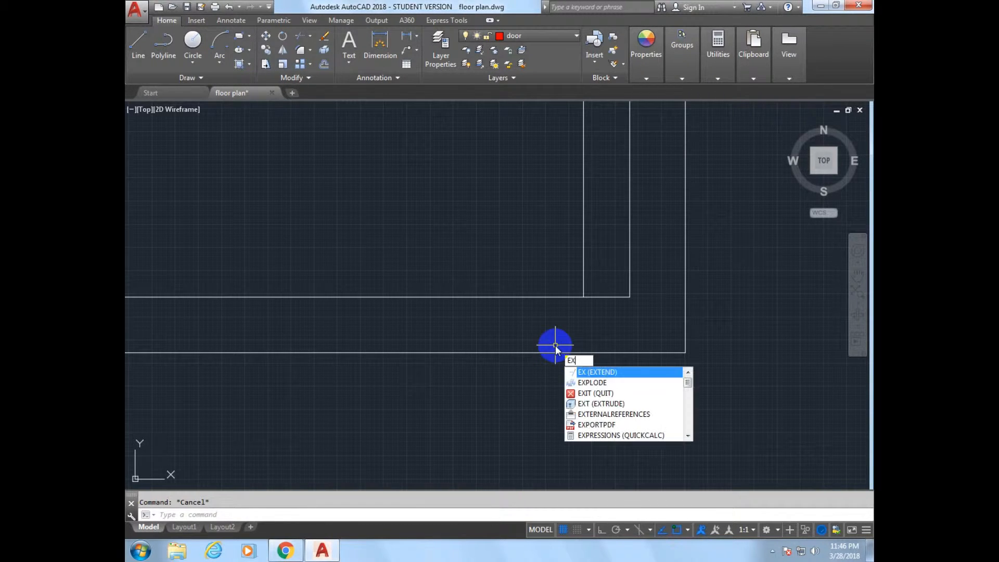
key(Return)
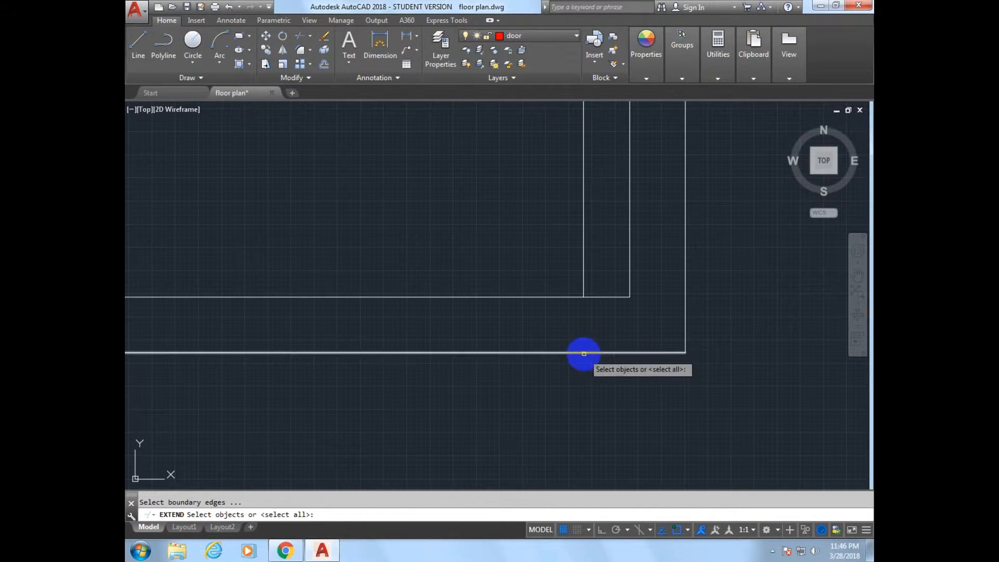
click(585, 352)
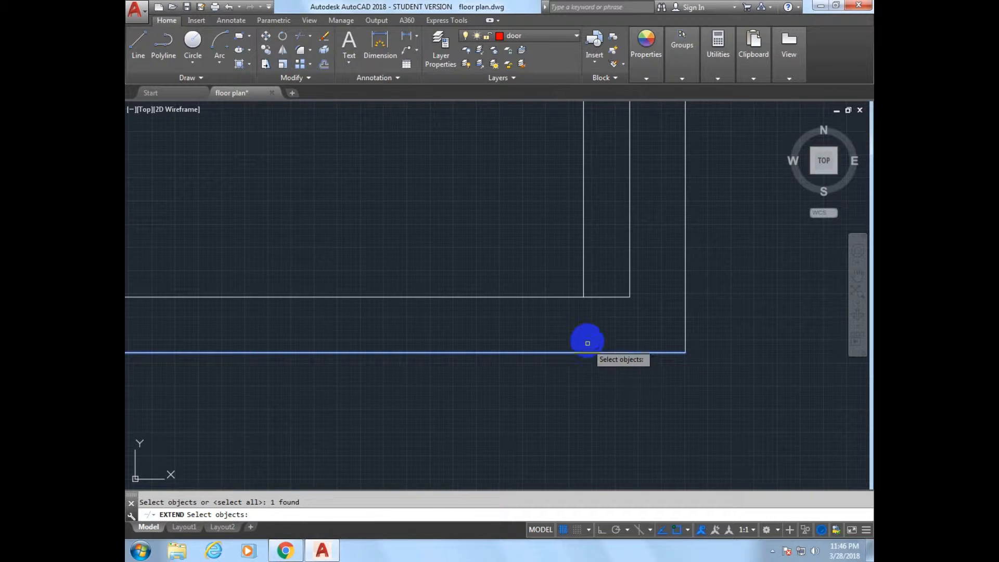
key(Return)
click(583, 280)
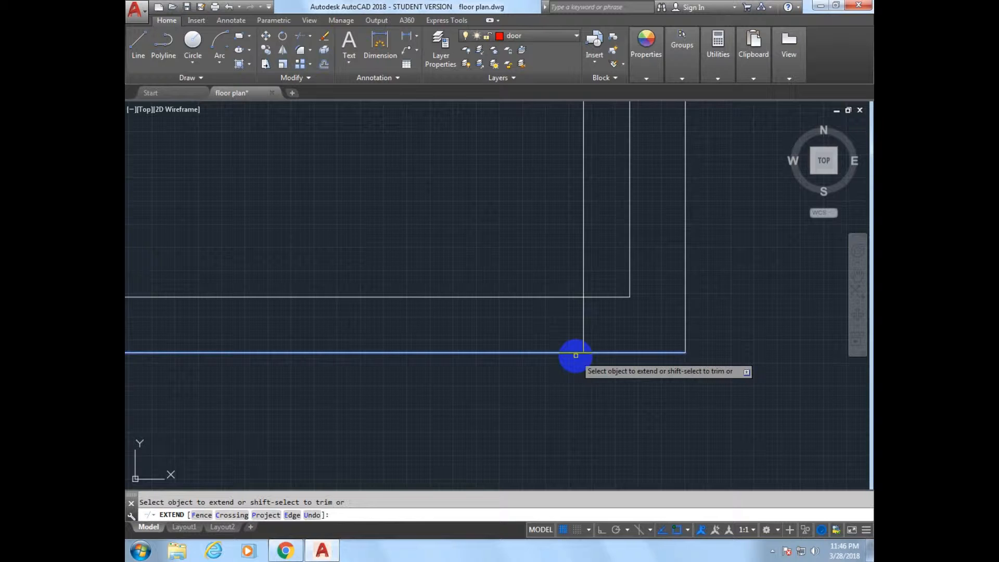
key(Escape)
- Trim away the offset line inside the room, leaving only the short segment across the bottom wall's thickness
scroll(577, 353, down, 5)
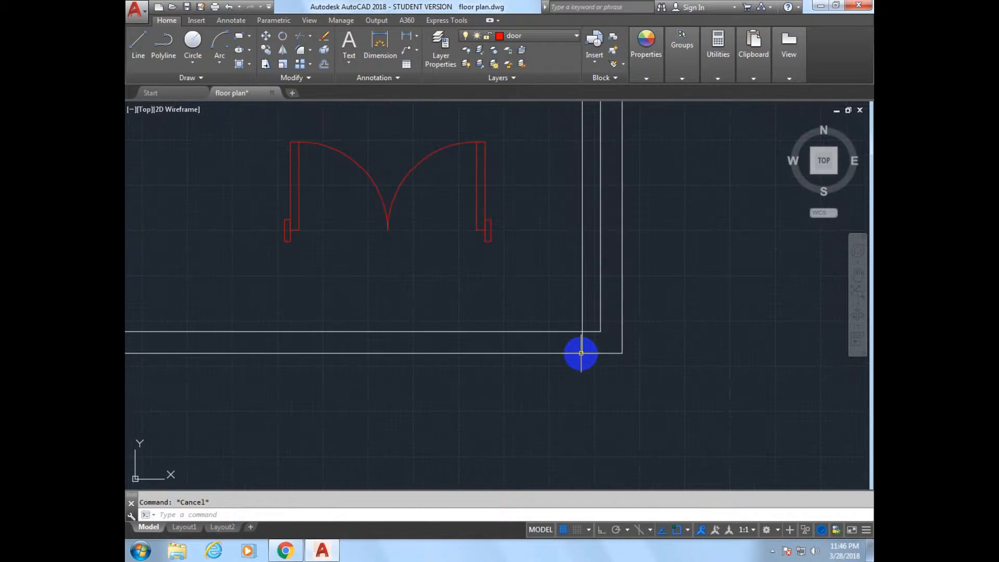
scroll(582, 348, down, 3)
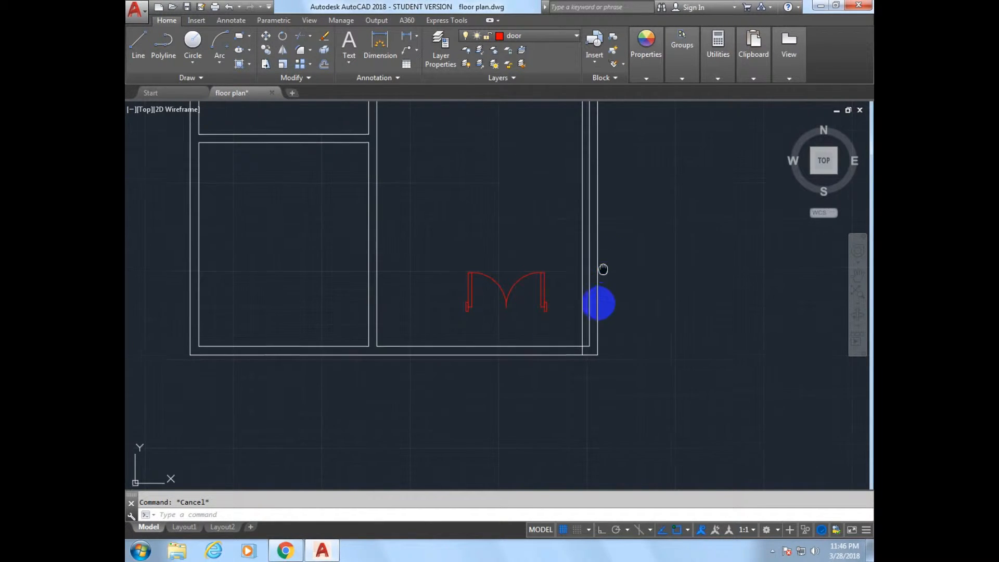
middle_drag(602, 267, 585, 382)
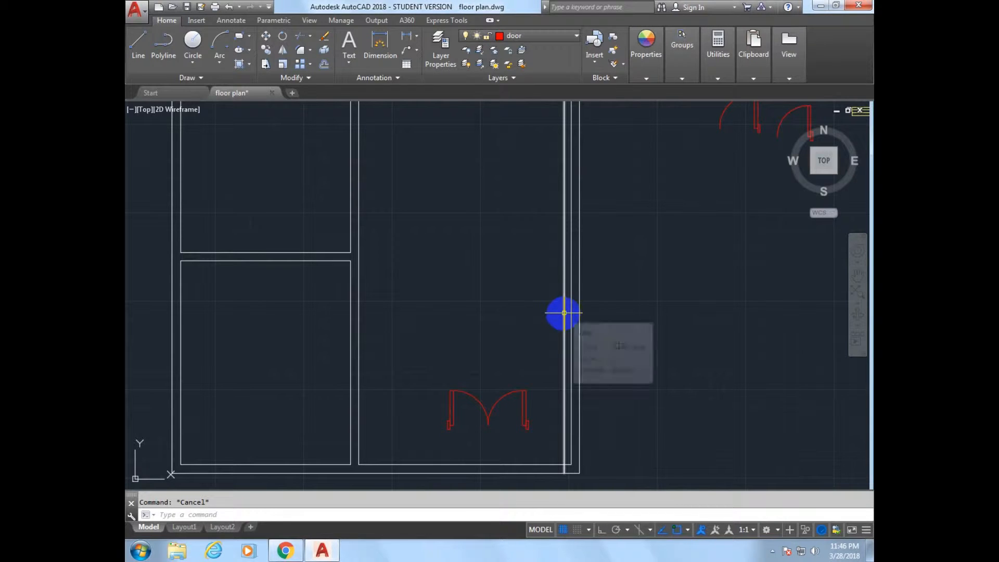
key(Return)
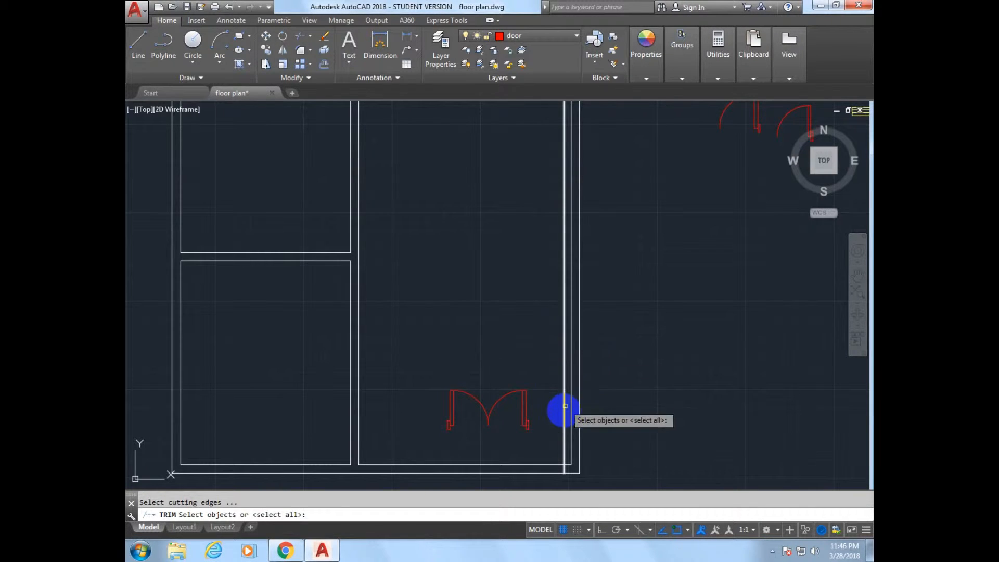
key(Return)
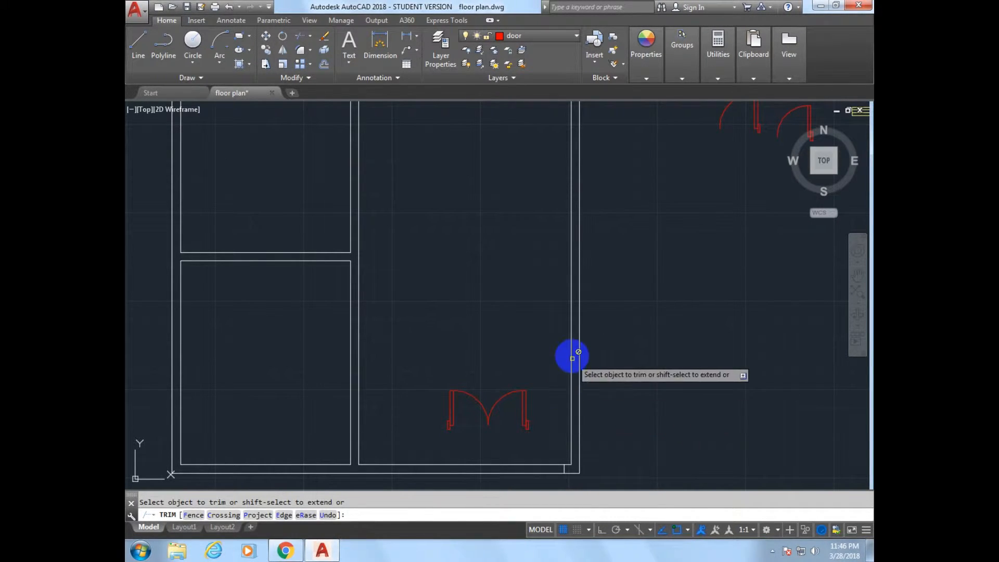
scroll(571, 352, up, 2)
scroll(570, 352, down, 4)
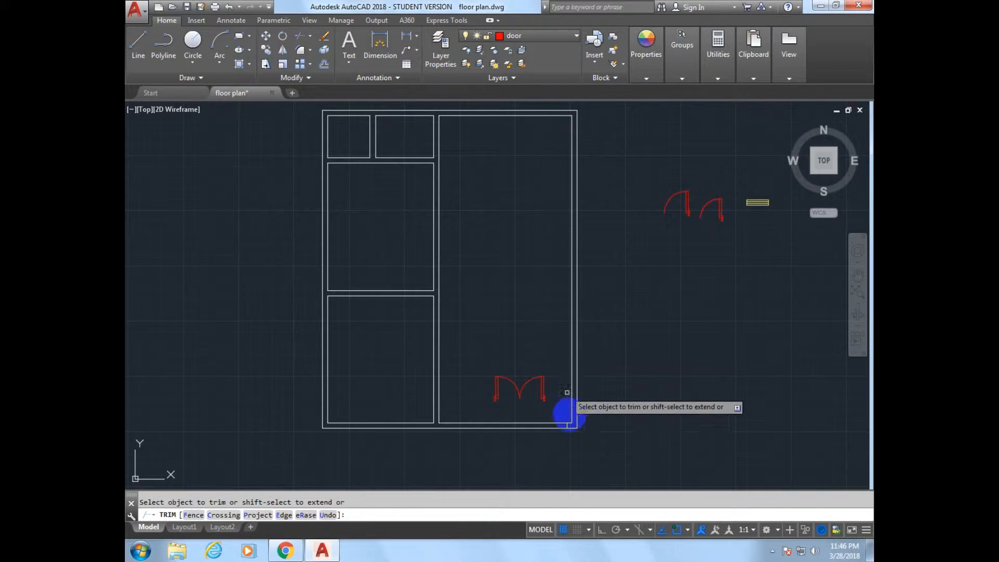
scroll(569, 413, up, 8)
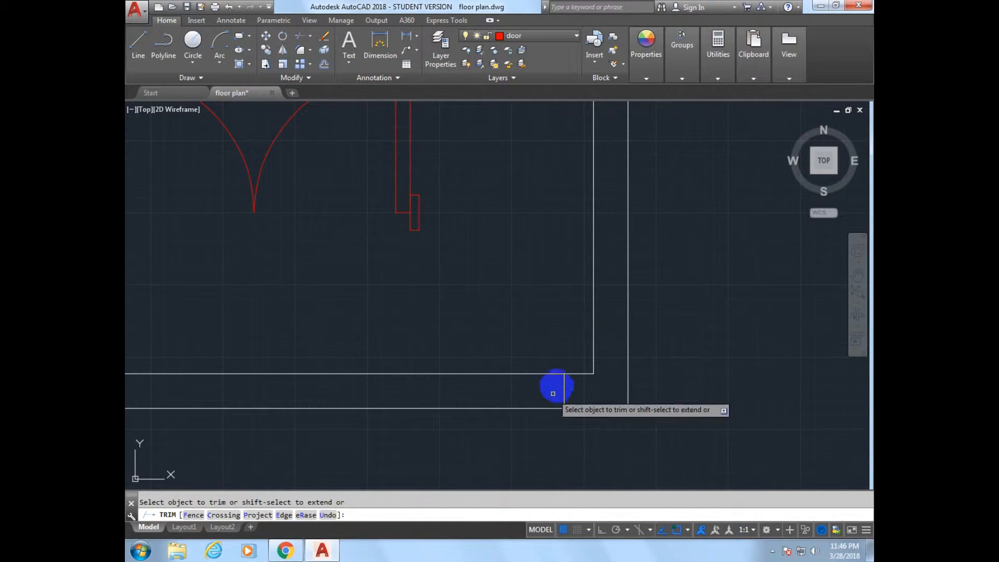
key(Escape)
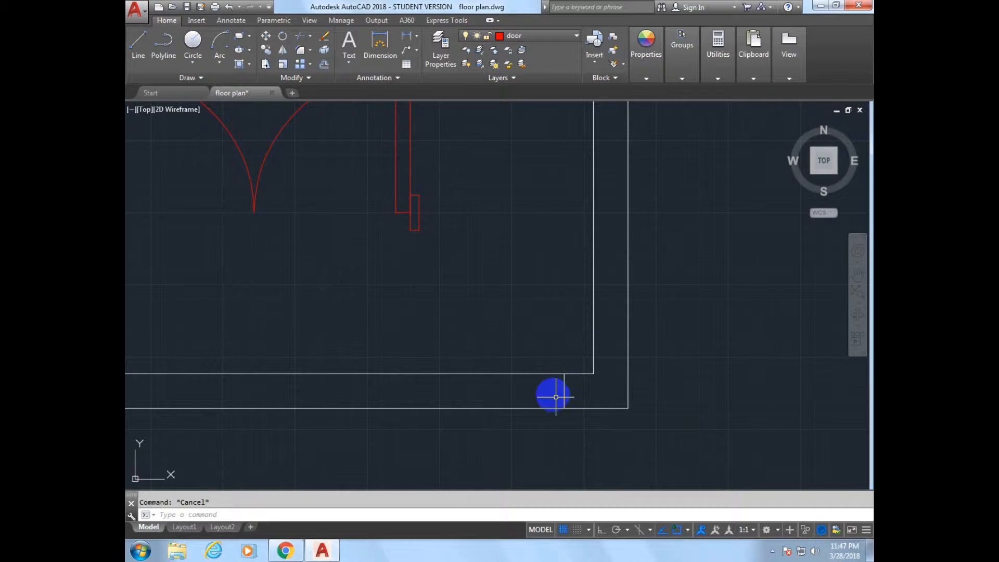
- Move the double door by its right jamb's upper outer corner onto the short marker line's top end in the bottom wall
middle_drag(544, 391, 580, 377)
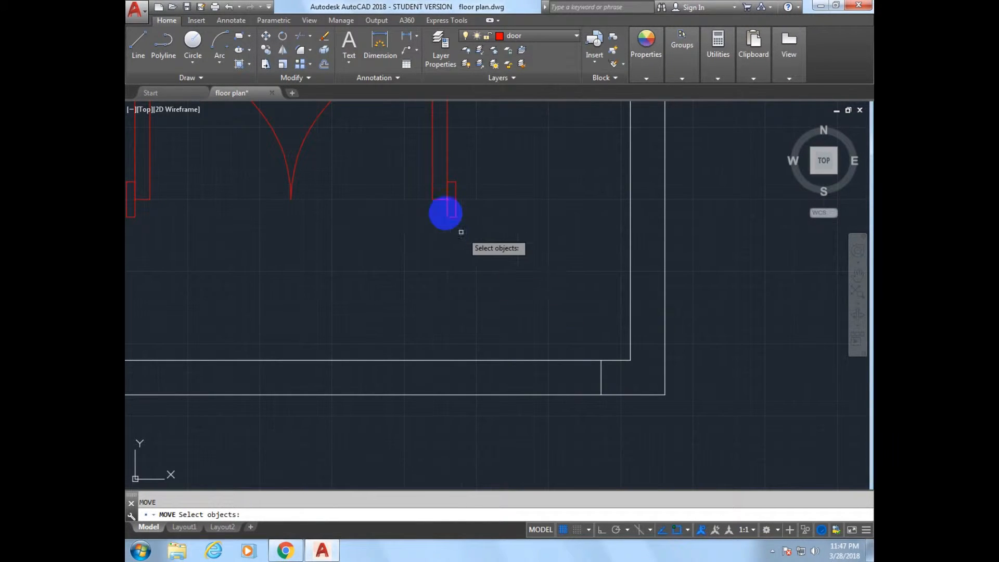
click(445, 200)
key(Return)
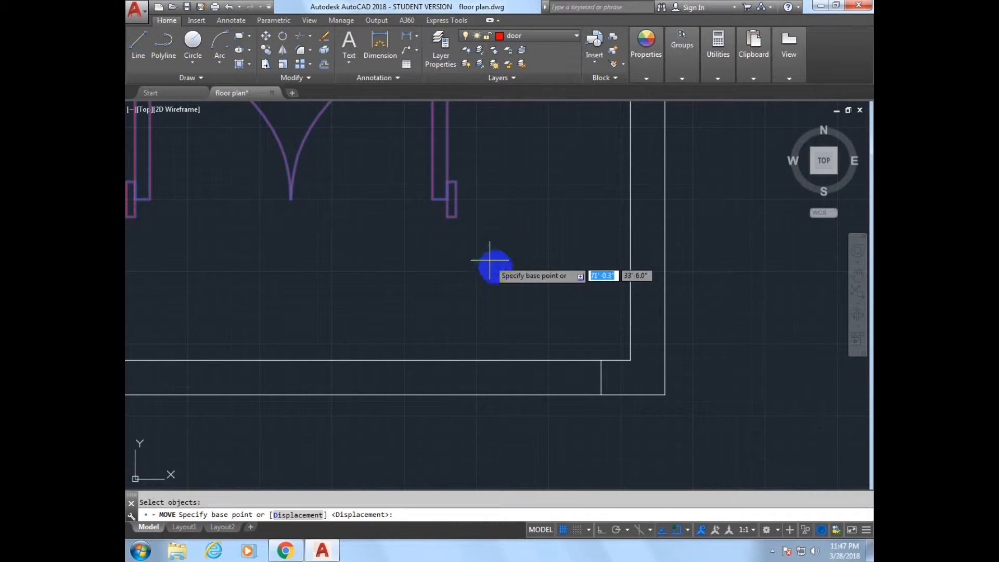
click(455, 182)
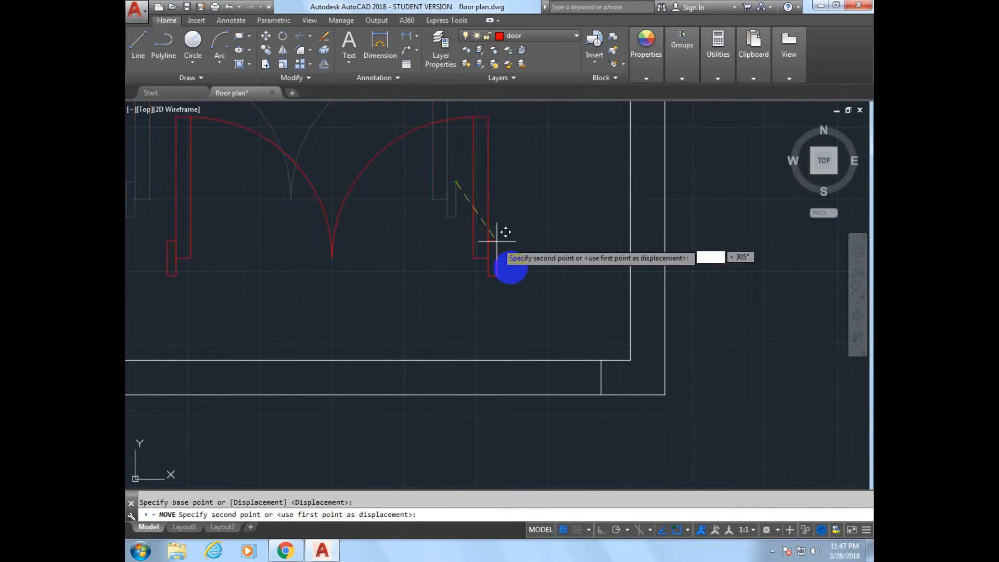
click(600, 360)
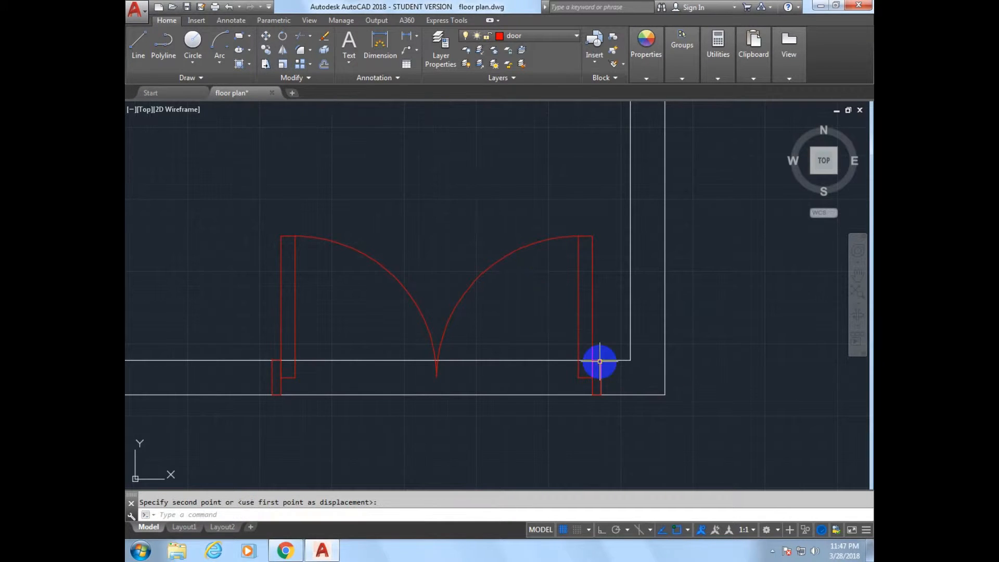
- Examine how the double door's right jamb meets the marker line and the bottom wall's lines
scroll(644, 415, up, 2)
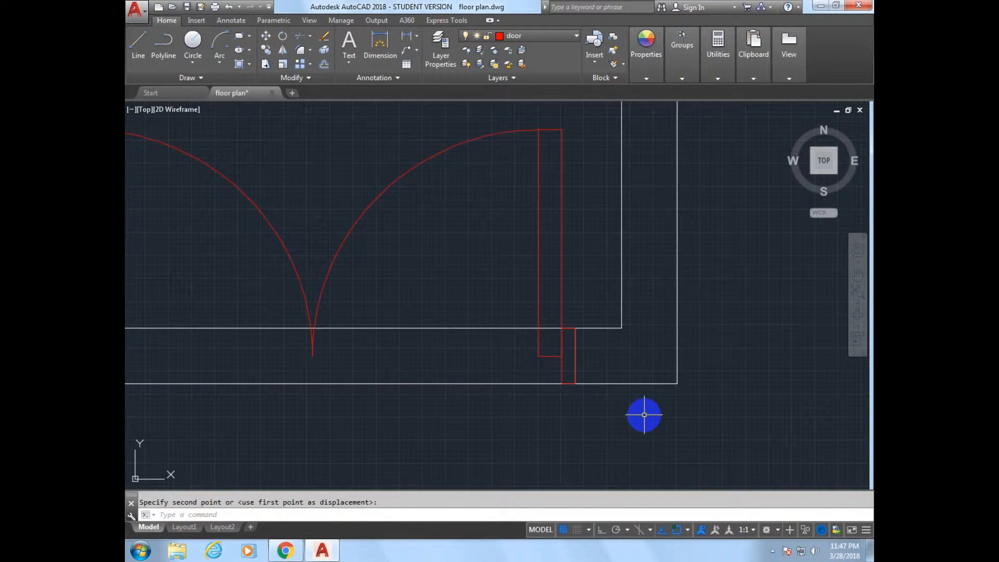
scroll(609, 396, up, 2)
scroll(607, 390, up, 3)
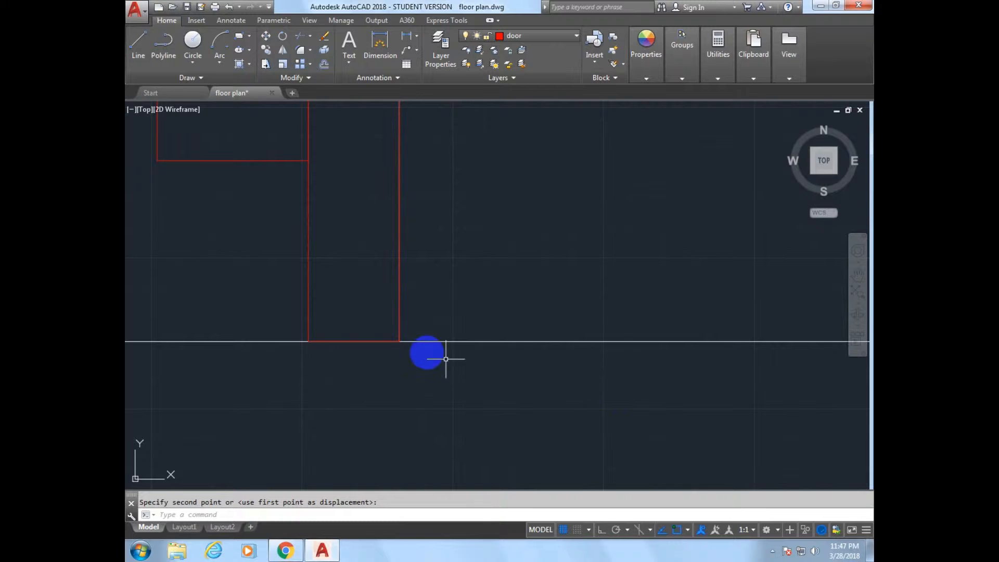
scroll(414, 344, down, 2)
scroll(395, 317, down, 2)
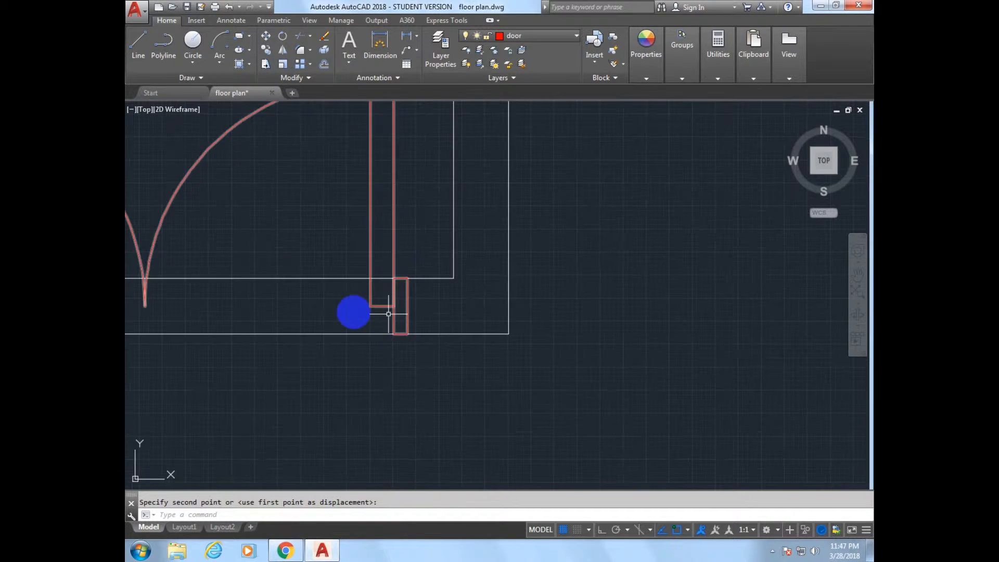
middle_drag(338, 311, 513, 335)
scroll(448, 327, down, 1)
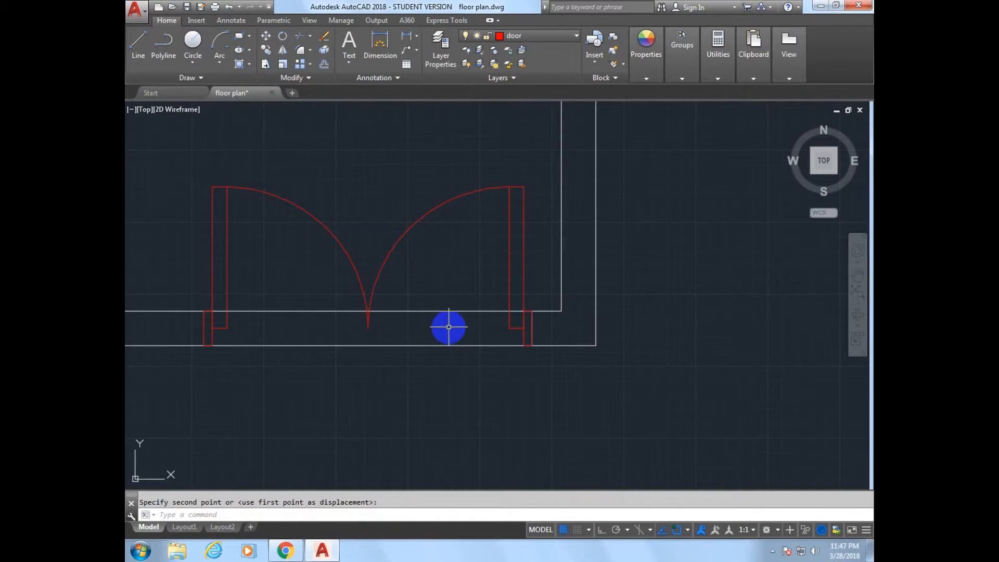
middle_drag(419, 332, 466, 338)
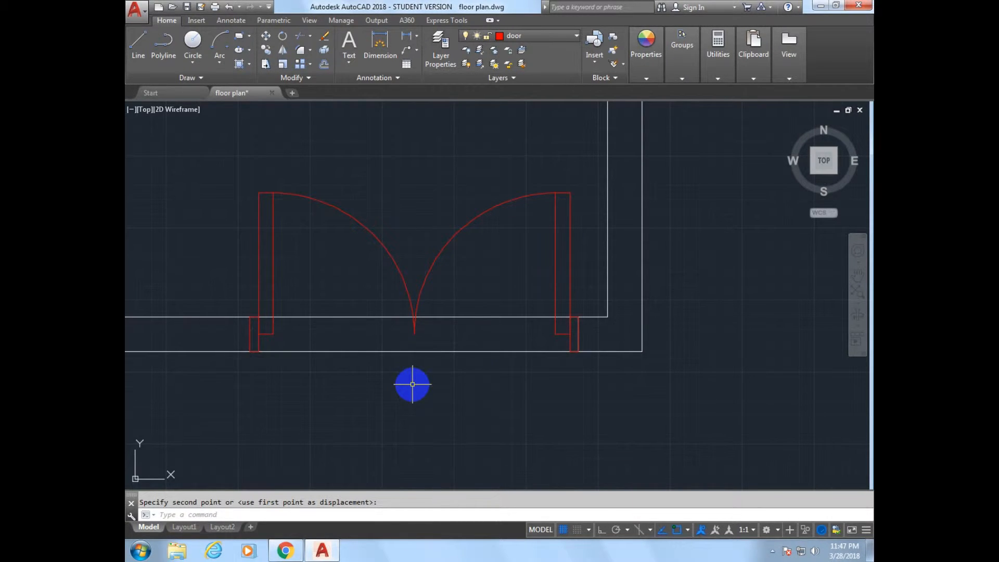
key(Escape)
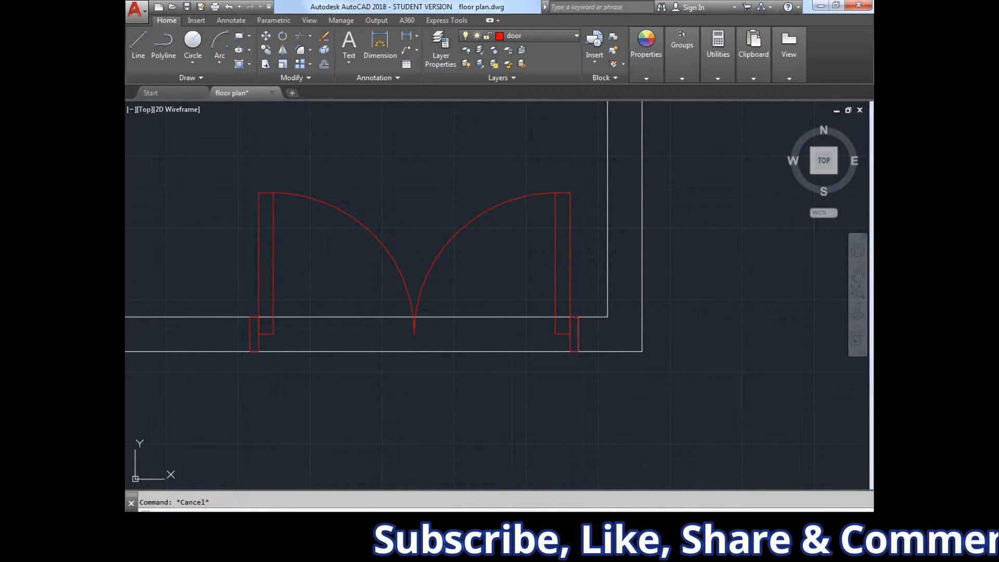
click(772, 518)
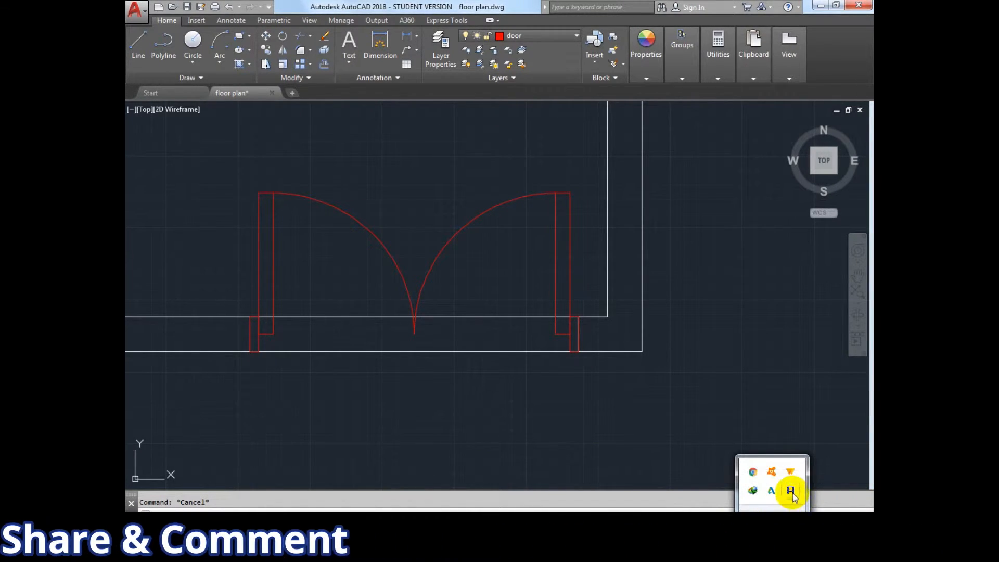
click(415, 262)
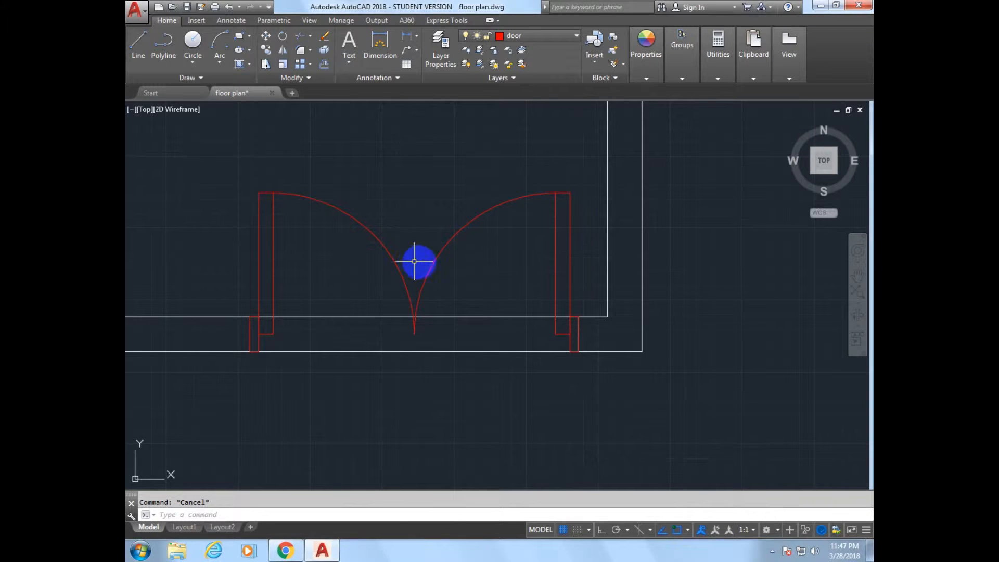
- Move the larger of the two single doors from outside the plan into the lower-left room
scroll(370, 237, down, 5)
middle_drag(330, 205, 439, 301)
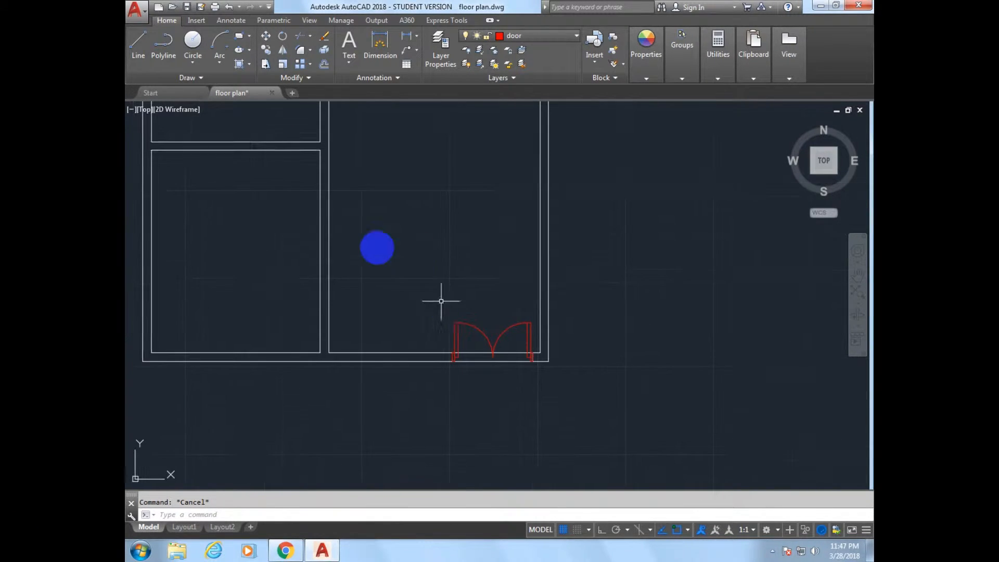
middle_drag(351, 219, 447, 297)
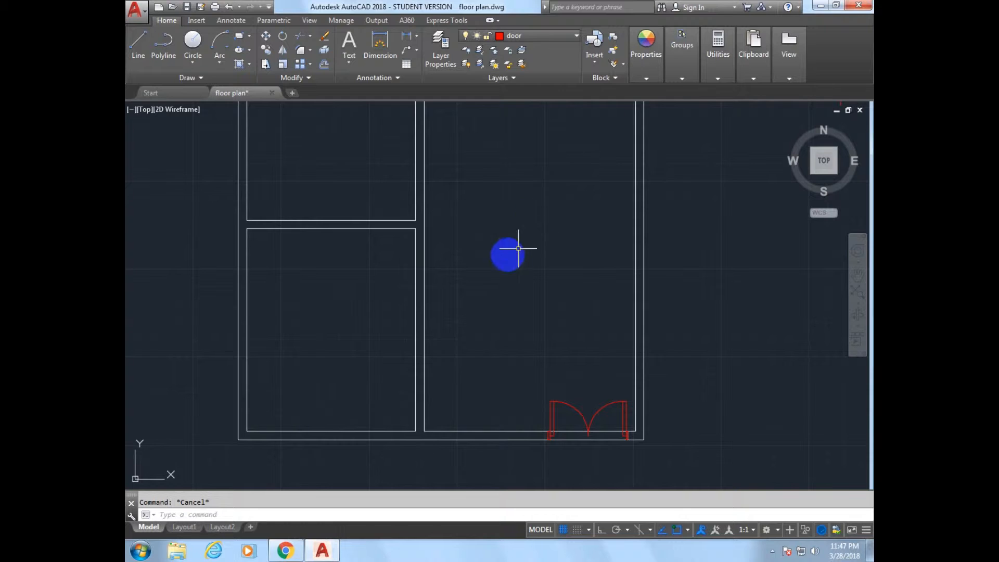
middle_drag(570, 239, 471, 311)
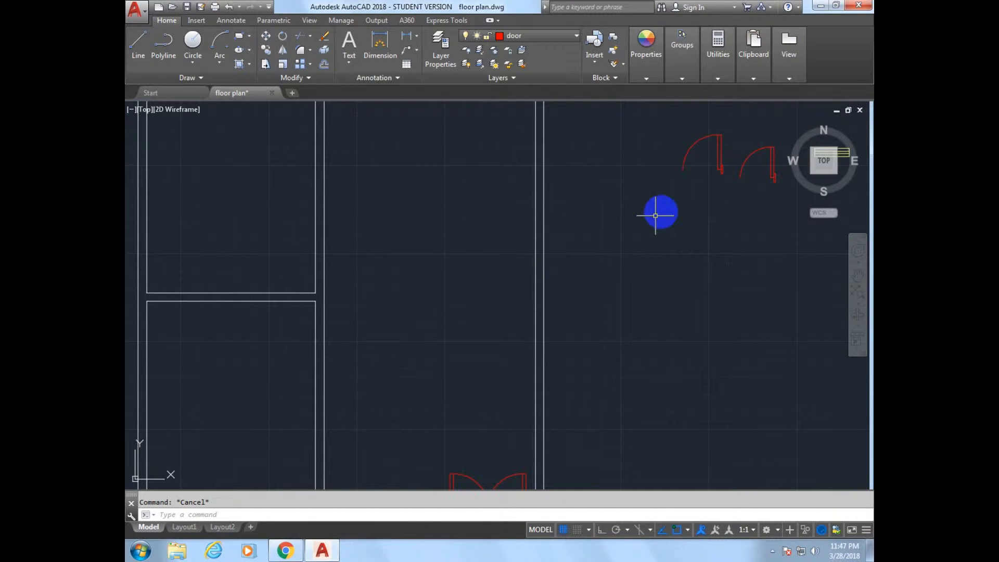
text(m)
key(Return)
click(720, 166)
key(Return)
click(720, 169)
click(267, 353)
- Offset the lower-left room's top inner wall line 5" down into the room
scroll(530, 263, up, 3)
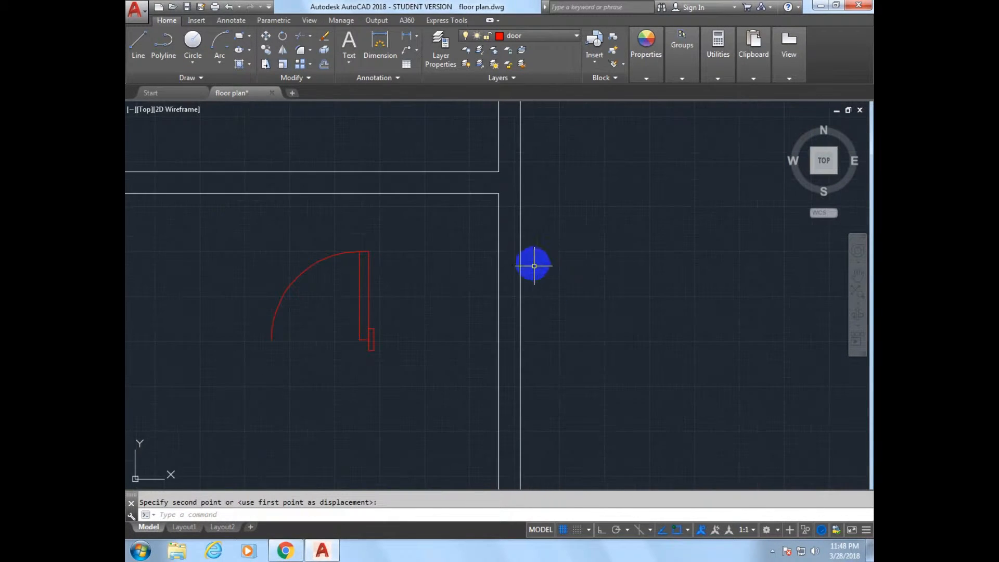
text(o)
key(Return)
key(Return)
click(467, 194)
click(473, 217)
key(Escape)
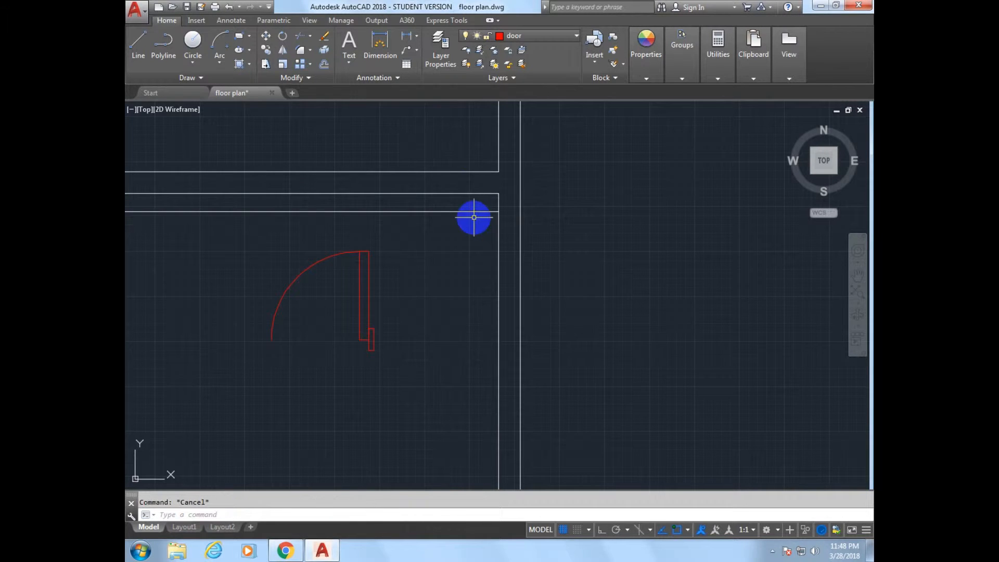
- Try to rotate the single door about its jamb's lower corner with Ortho turned on
text(ro)
key(Return)
click(370, 342)
key(Return)
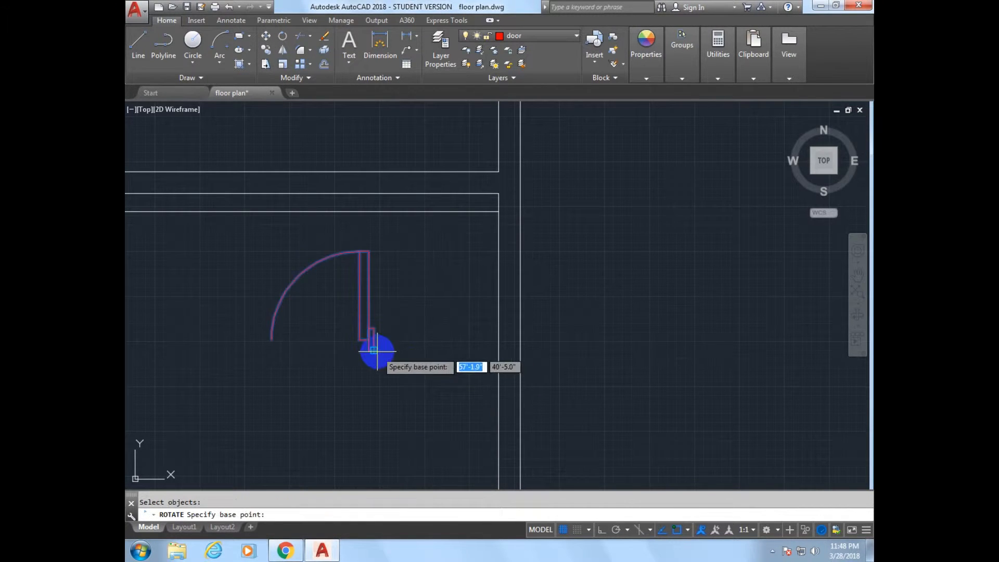
click(370, 339)
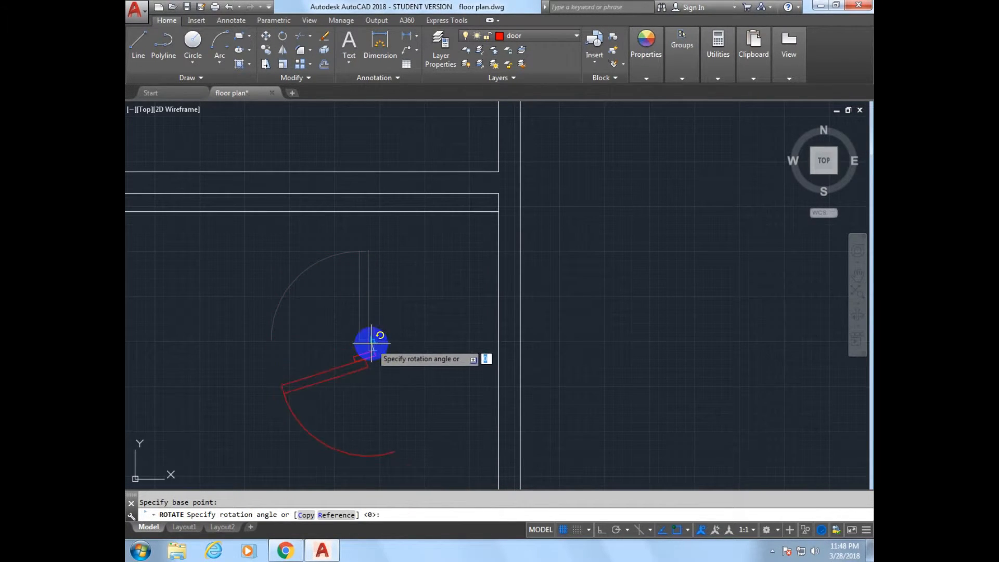
key(F8)
click(388, 358)
key(Return)
click(370, 341)
key(Return)
click(372, 344)
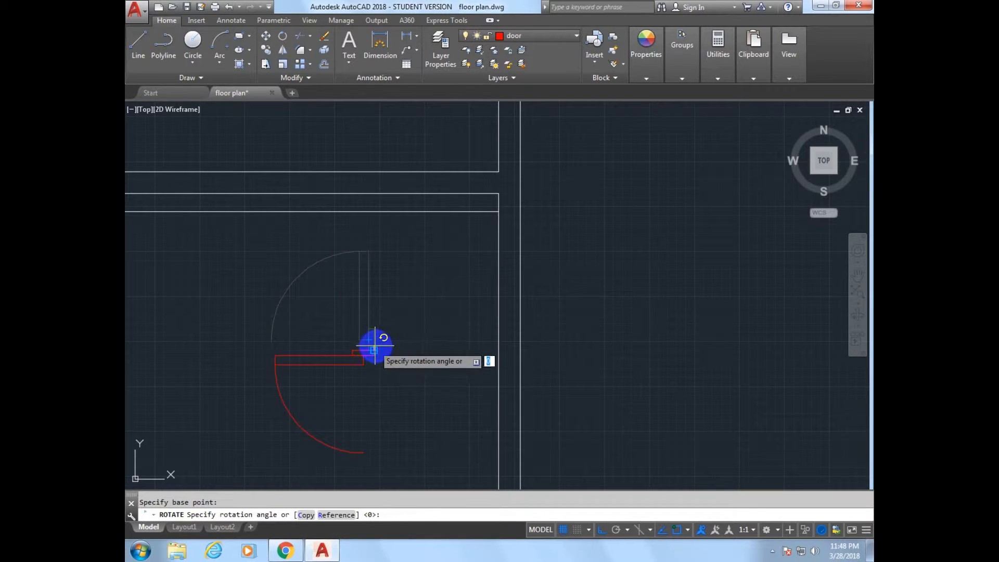
click(375, 346)
- Rotate the single door 90° counterclockwise about its jamb's upper-right corner so the leaf lies horizontal and the swing faces down
key(Return)
click(375, 346)
key(Return)
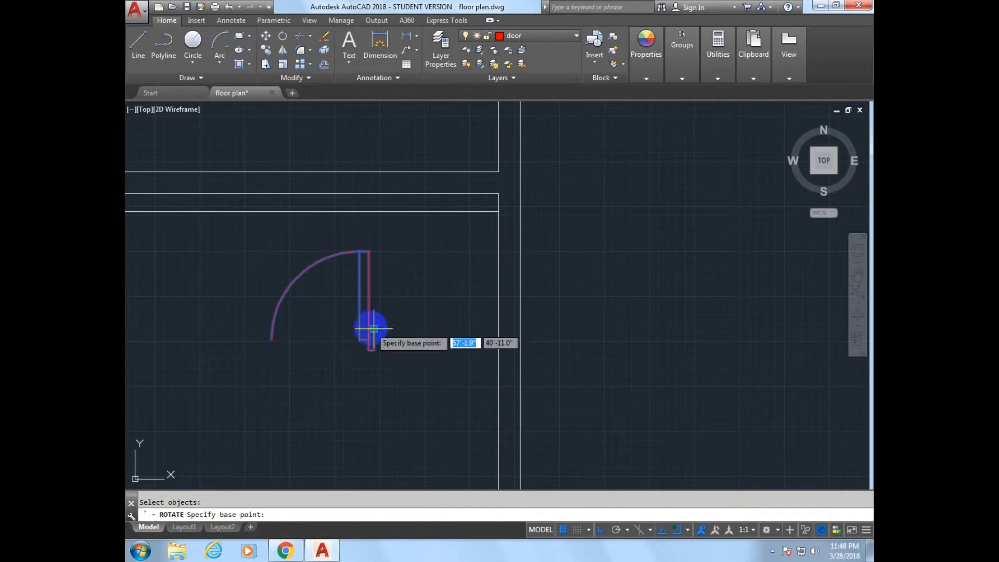
click(370, 329)
click(397, 332)
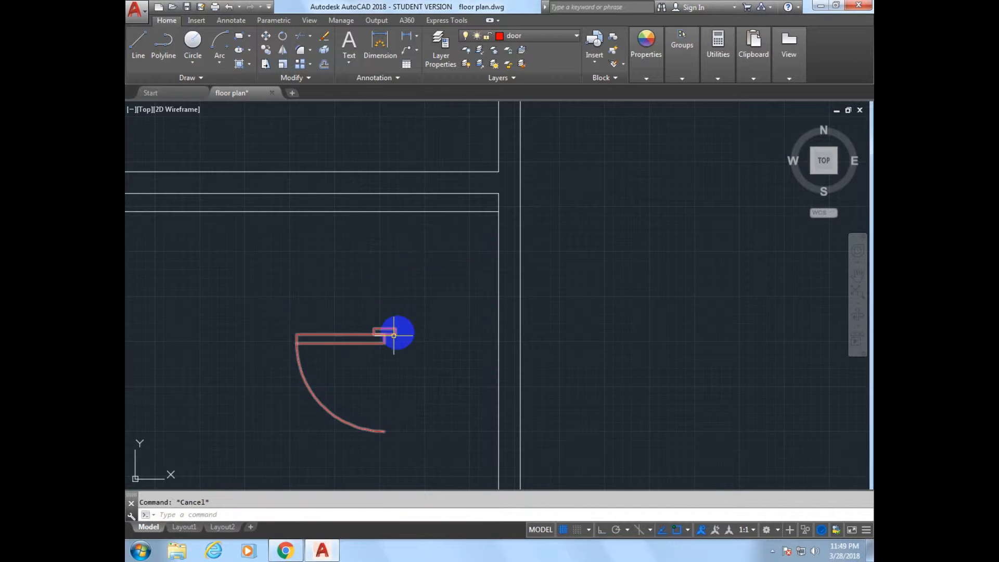
- Move the rotated door by its jamb corner to where the offset line meets the vertical partition wall, and erase the offset line
text(m)
key(Return)
click(382, 337)
key(Return)
scroll(385, 330, up, 3)
click(390, 329)
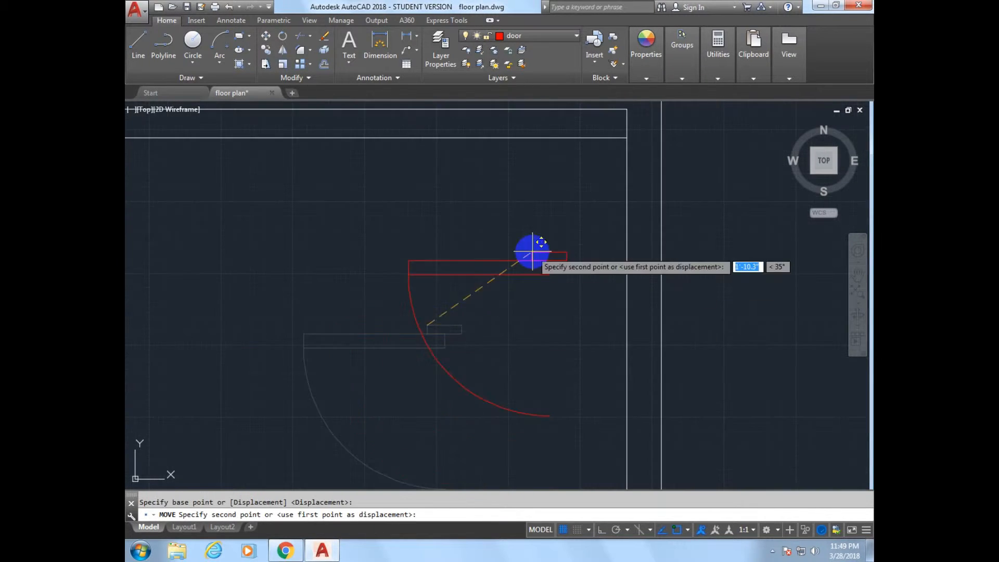
click(437, 229)
scroll(436, 230, down, 3)
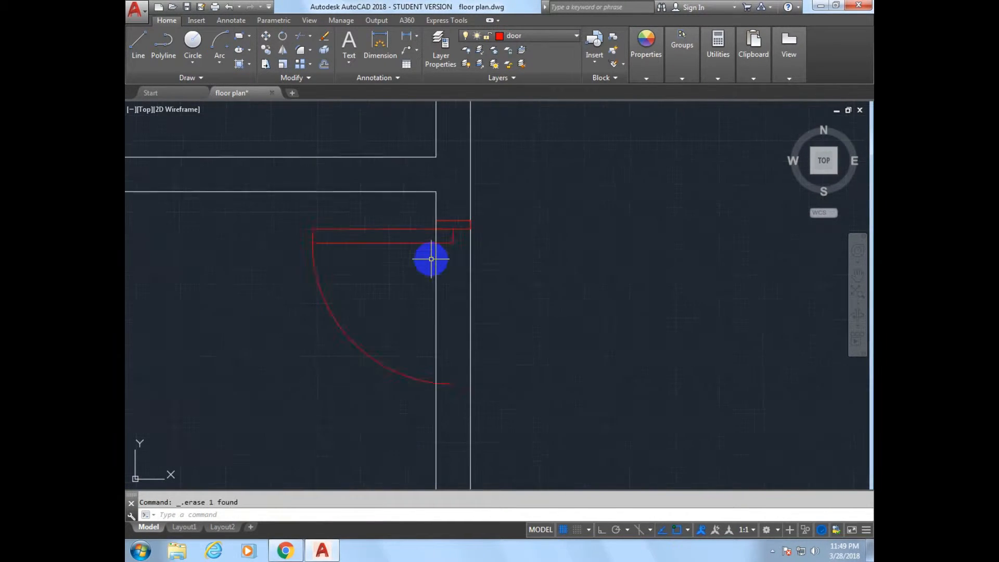
key(Delete)
click(772, 551)
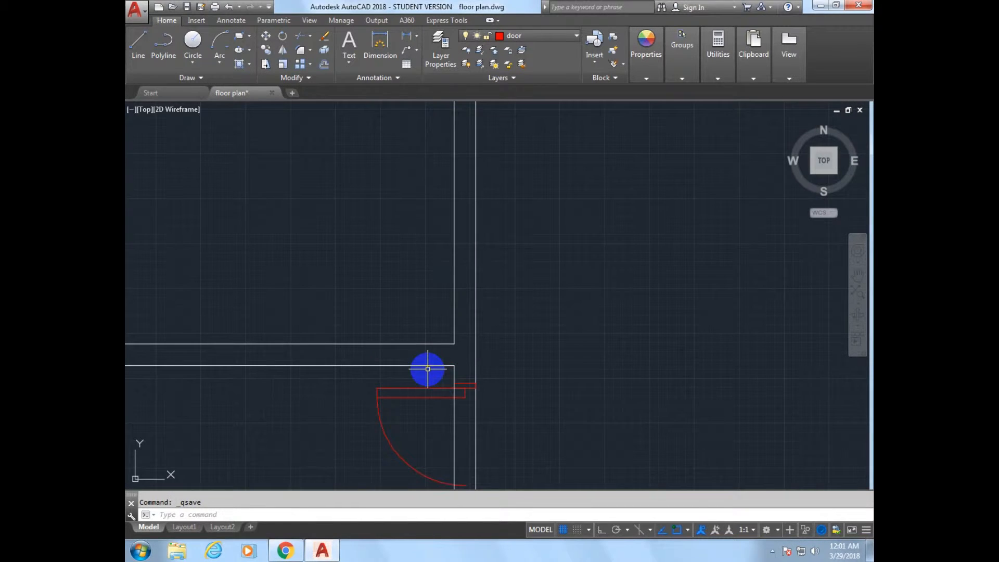
- Offset the bottom inner wall line of the room above the horizontal partition 5" up into that room
text(off)
key(Return)
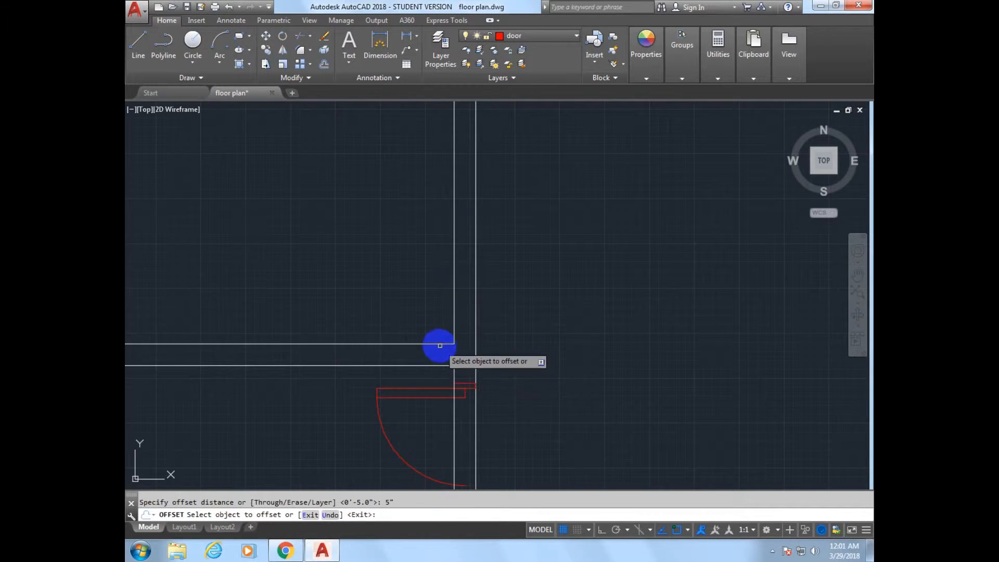
click(437, 342)
click(437, 332)
key(Escape)
- Copy the placed single door up into the room above the horizontal partition
text(co)
key(Return)
click(420, 403)
key(Return)
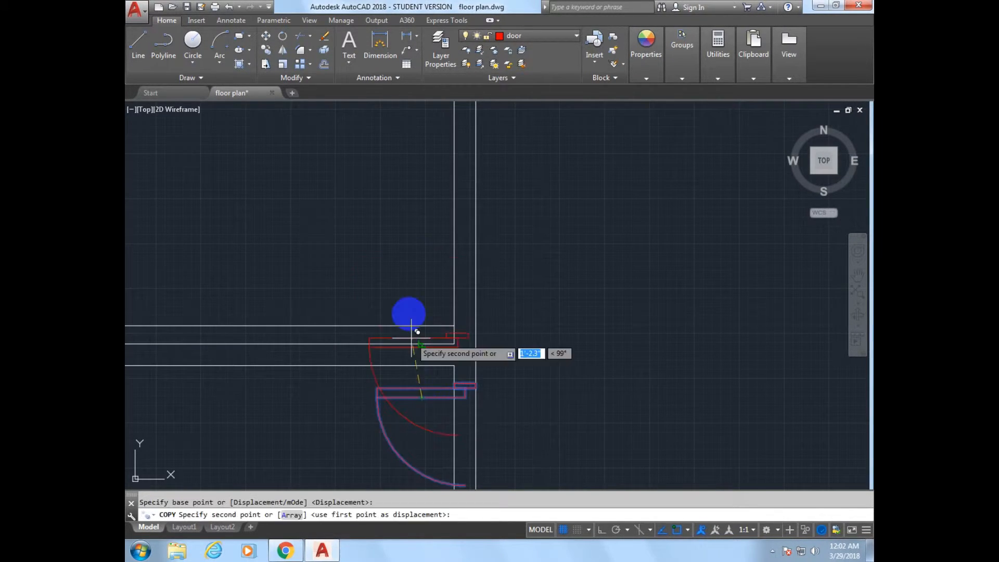
click(416, 247)
key(Escape)
- Rotate the copied door 180° about the free end of its leaf
text(ro)
key(Return)
click(364, 245)
click(353, 209)
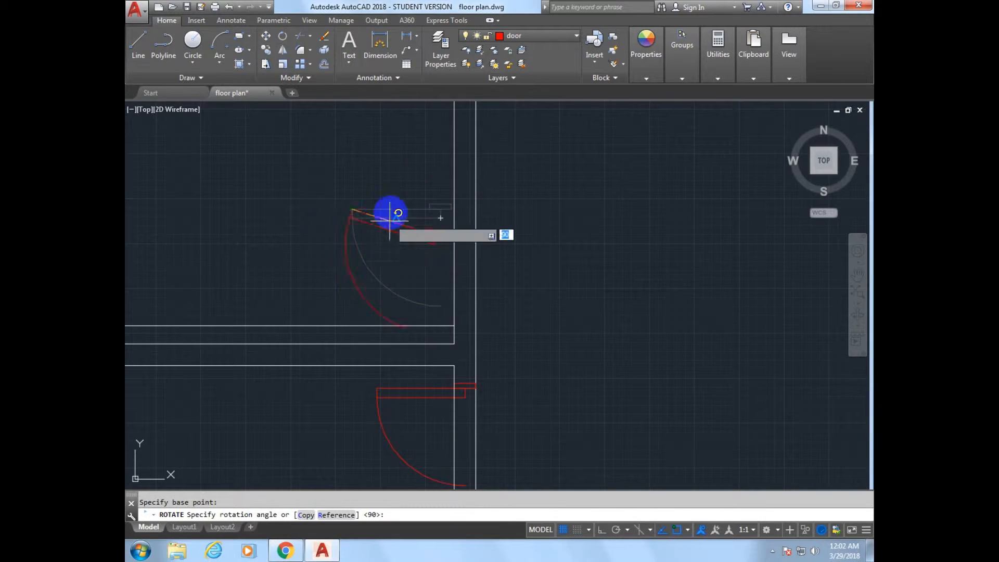
click(289, 202)
- Mirror the rotated door across a vertical line through its arc's end, erasing the source door
text(mi)
key(Return)
click(270, 116)
key(Return)
click(265, 112)
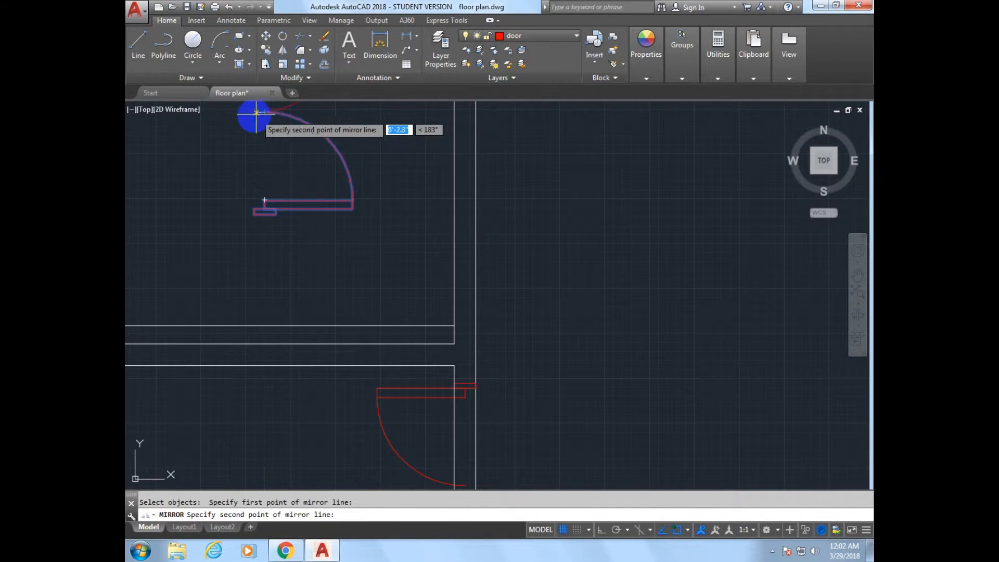
click(272, 128)
text(y)
key(Return)
- Move the mirrored door by its jamb corner to where the offset line meets the vertical partition wall, and erase the offset line
text(m)
key(Return)
click(253, 211)
scroll(253, 212, up, 3)
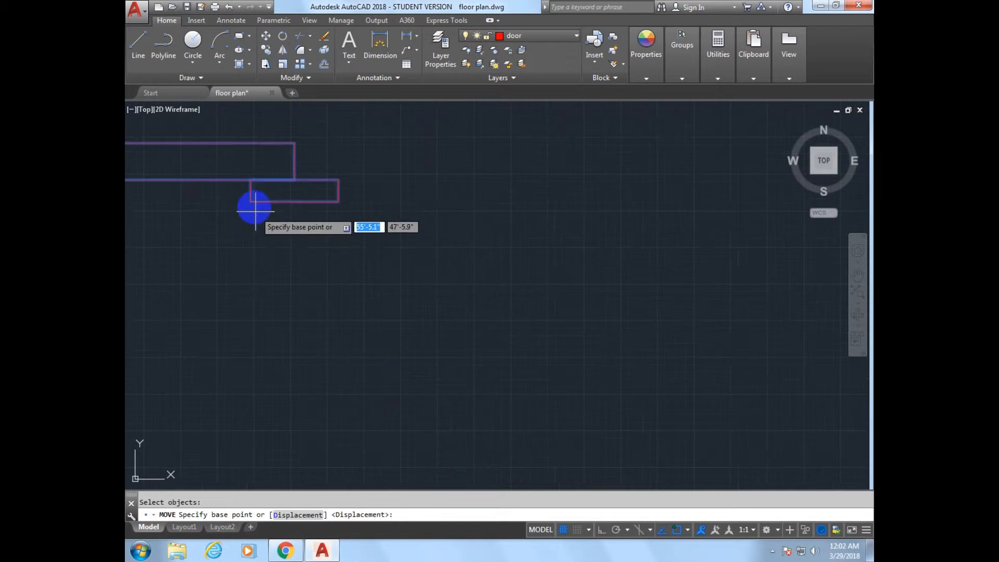
click(253, 210)
scroll(253, 210, down, 4)
scroll(374, 284, up, 5)
click(332, 279)
scroll(335, 284, down, 5)
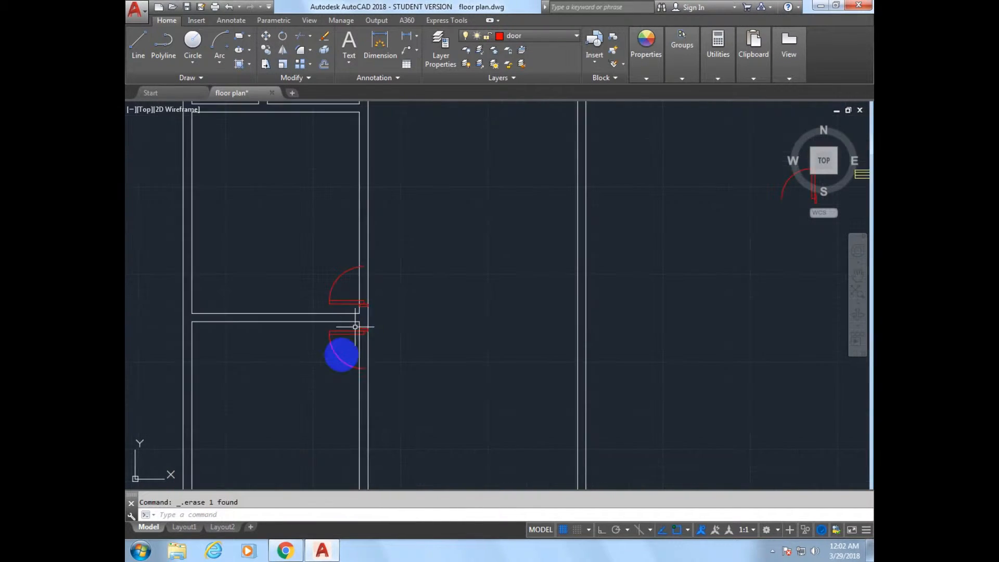
- Offset the top-left small room's right wall line and the adjacent small room's bottom wall line 5" into their rooms
scroll(249, 176, up, 6)
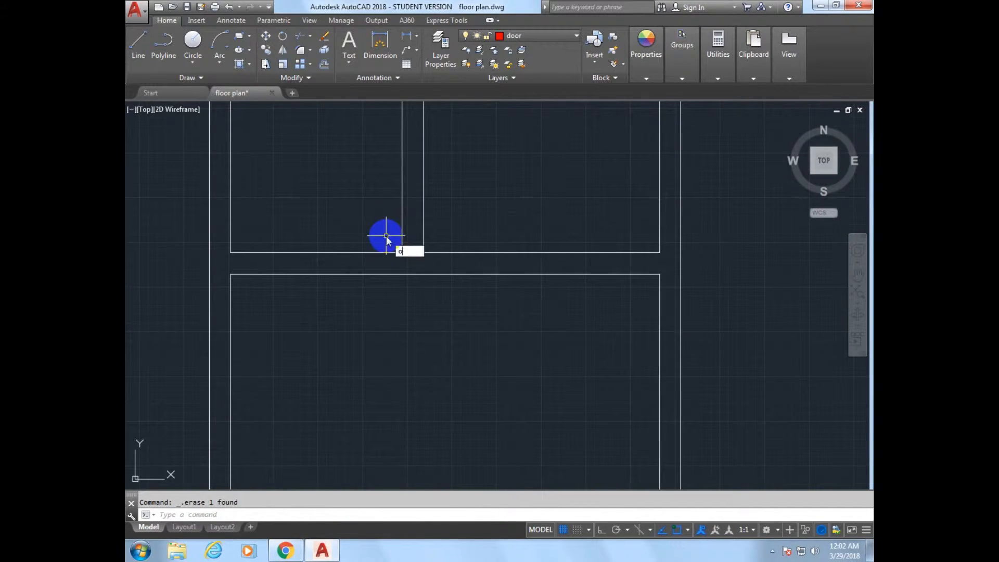
key(Return)
key(Return)
click(401, 224)
click(394, 225)
click(521, 253)
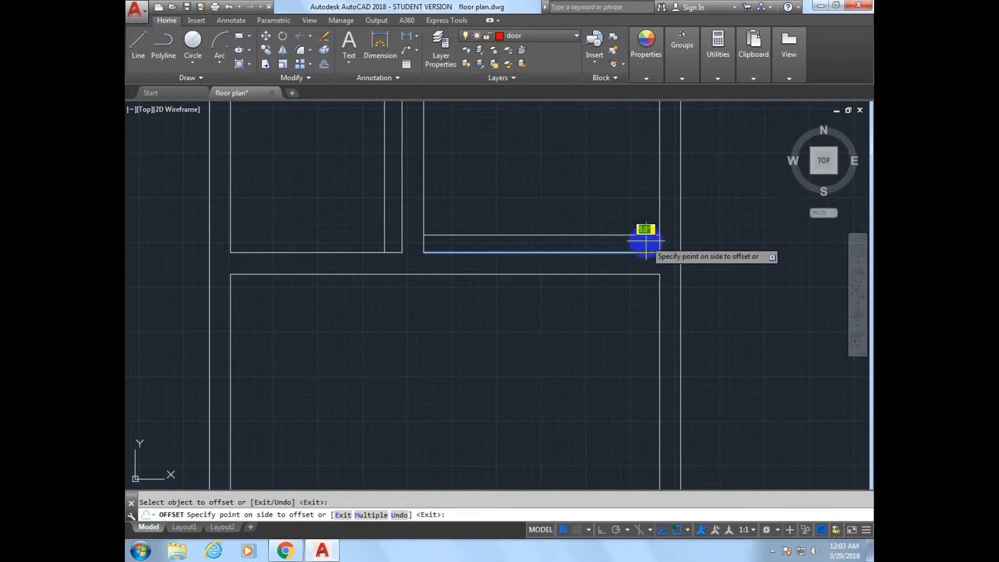
click(645, 241)
key(Escape)
- Move the remaining single door from outside the plan into the middle-left room, below the two small rooms
scroll(593, 264, down, 6)
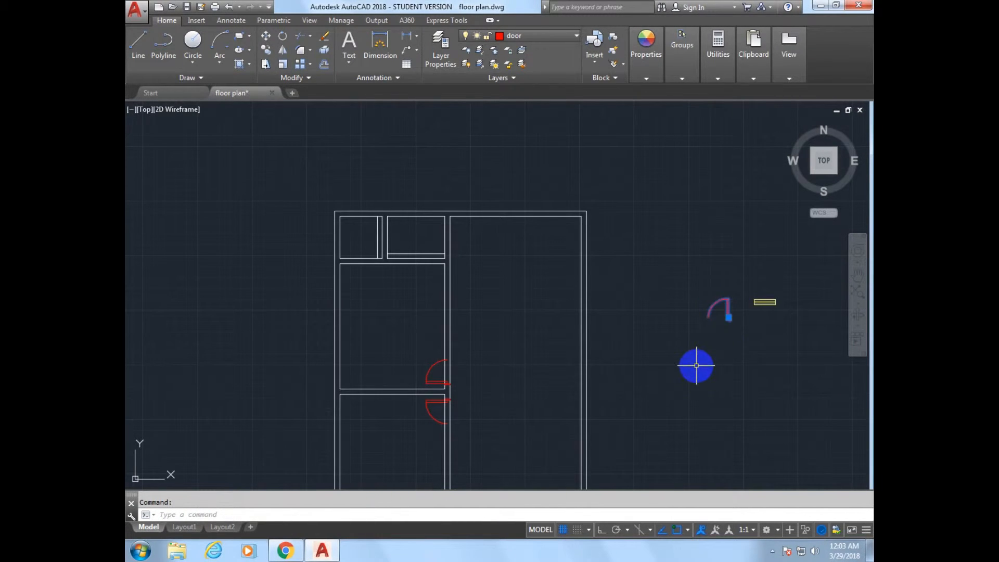
text(m)
key(Return)
click(725, 317)
scroll(380, 291, up, 4)
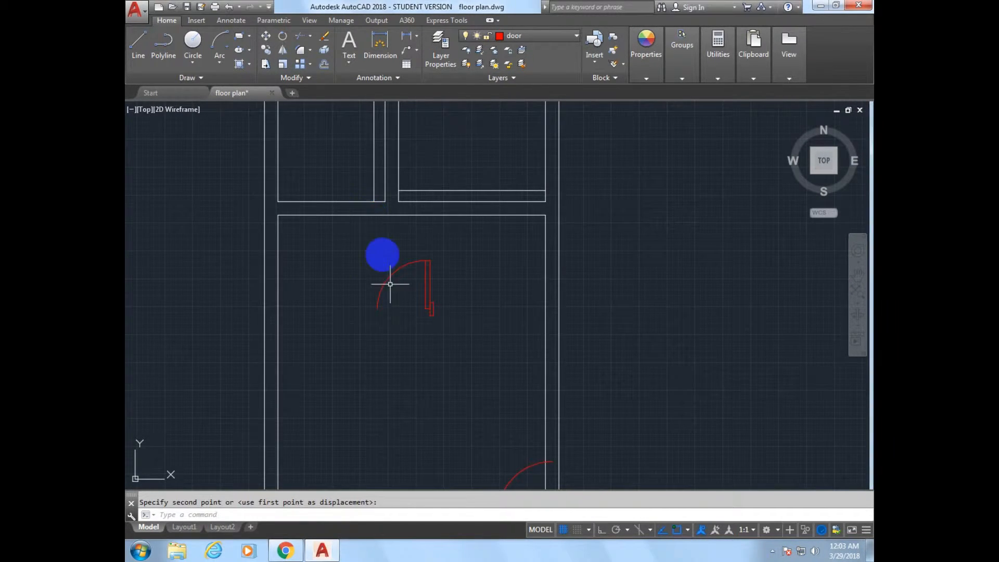
- Move the single door by its jamb corner to where the offset line meets the top-left small room's bottom wall
key(Escape)
scroll(461, 383, down, 3)
key(Return)
click(458, 384)
key(Return)
click(461, 383)
scroll(285, 212, up, 5)
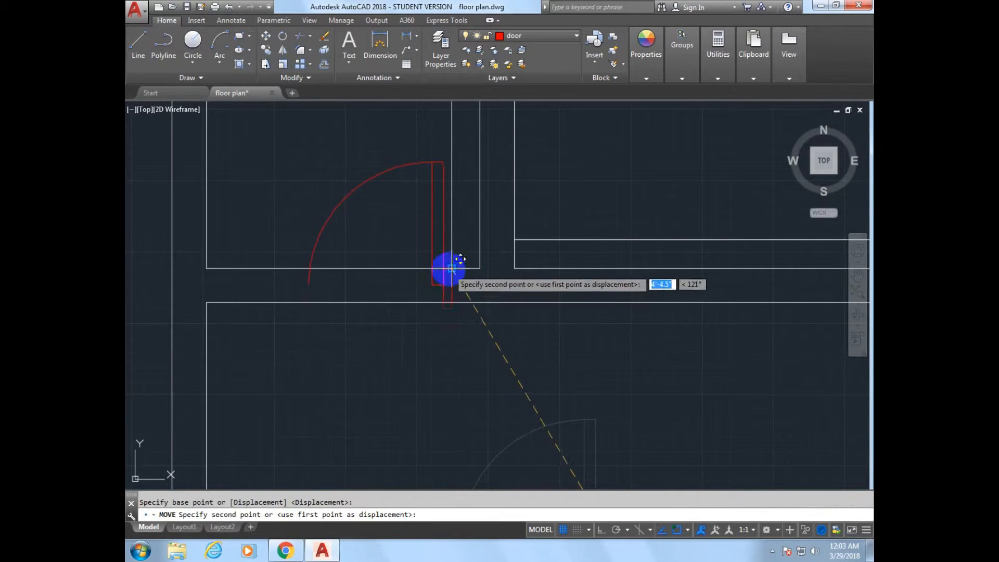
scroll(459, 258, down, 3)
- Copy the placed single door into the adjacent small room, above its offset line
key(Escape)
text(co)
key(Return)
click(443, 289)
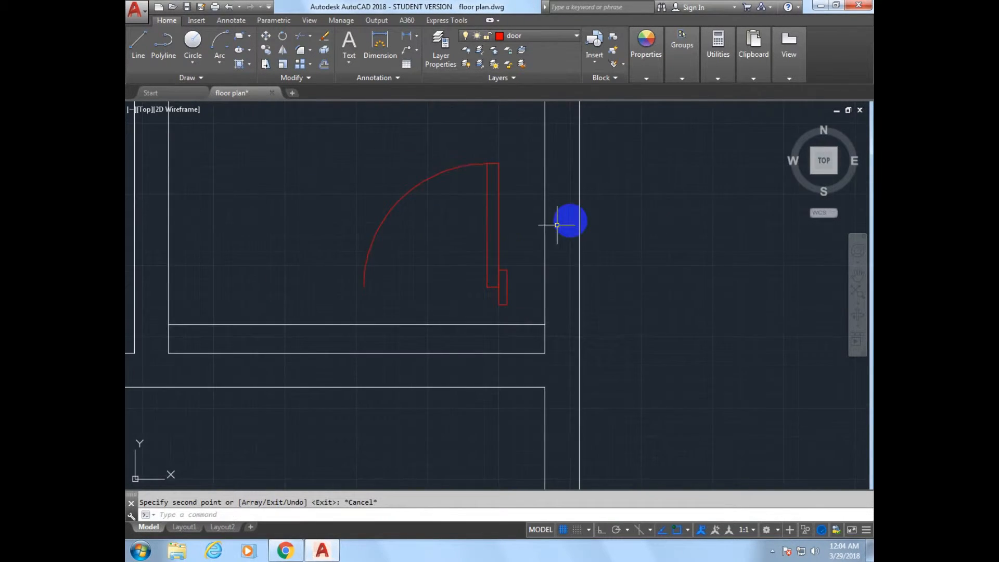
scroll(569, 219, up, 1)
- Rotate the copied door 270° about the lower corner of its jamb
text(ro)
key(Return)
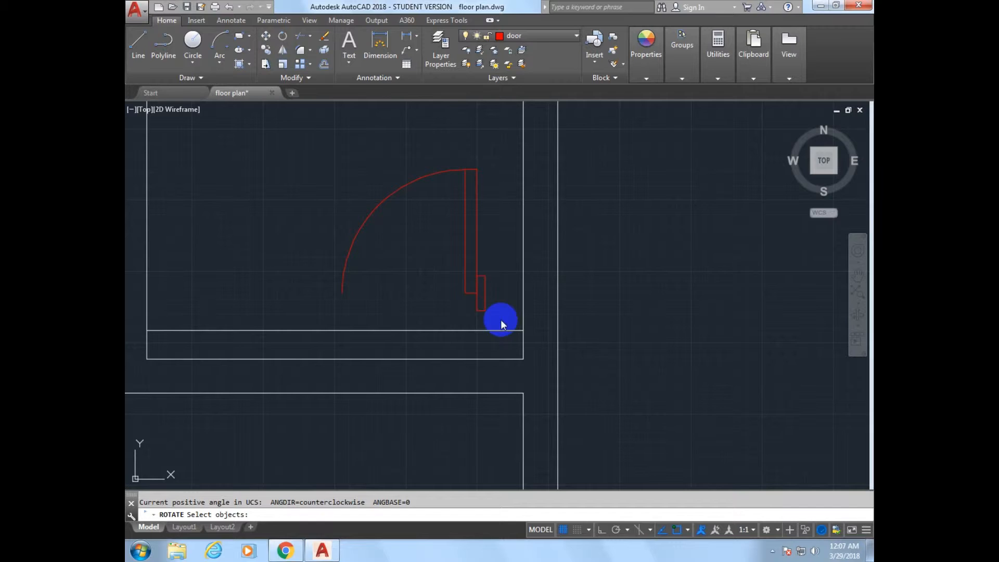
click(471, 289)
key(Return)
click(484, 311)
click(486, 390)
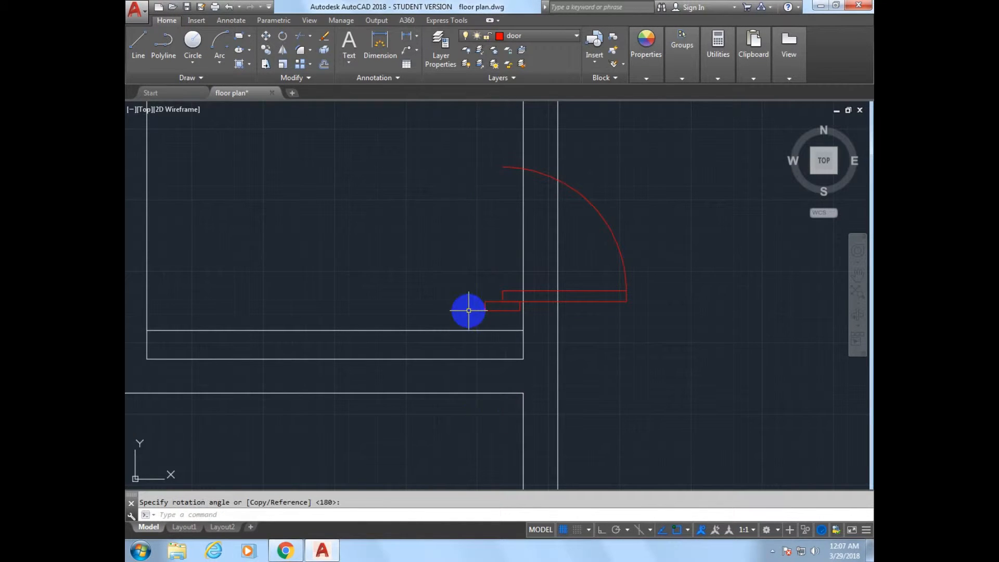
- Mirror the rotated door across a vertical line through its arc's end, erasing the source door
text(mi)
key(Return)
click(510, 172)
key(Return)
click(502, 291)
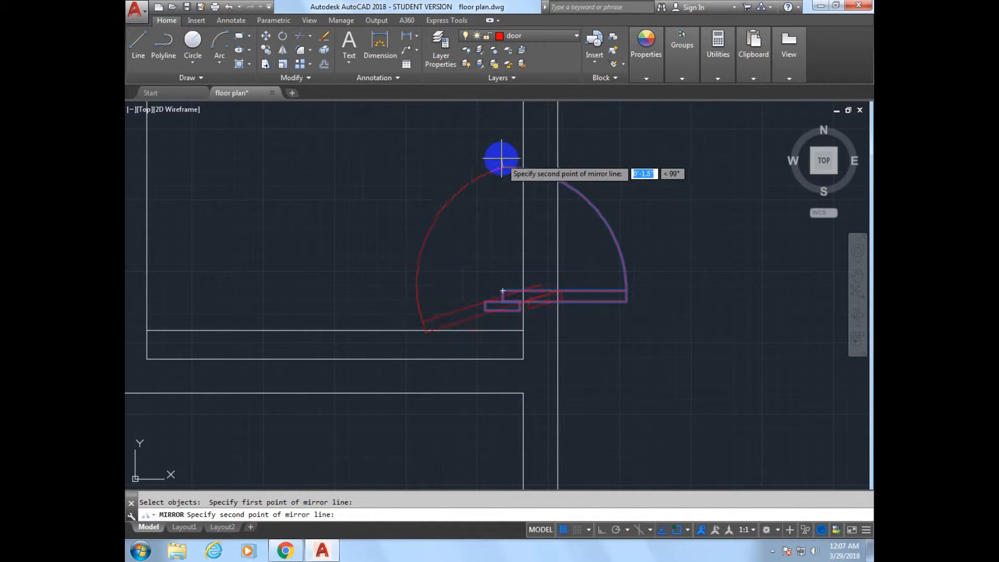
click(502, 157)
text(y)
key(Return)
- Move the mirrored door by its jamb corner to where the offset line meets the small room's partition wall on the hall side
text(m)
key(Return)
click(495, 296)
key(Return)
click(486, 310)
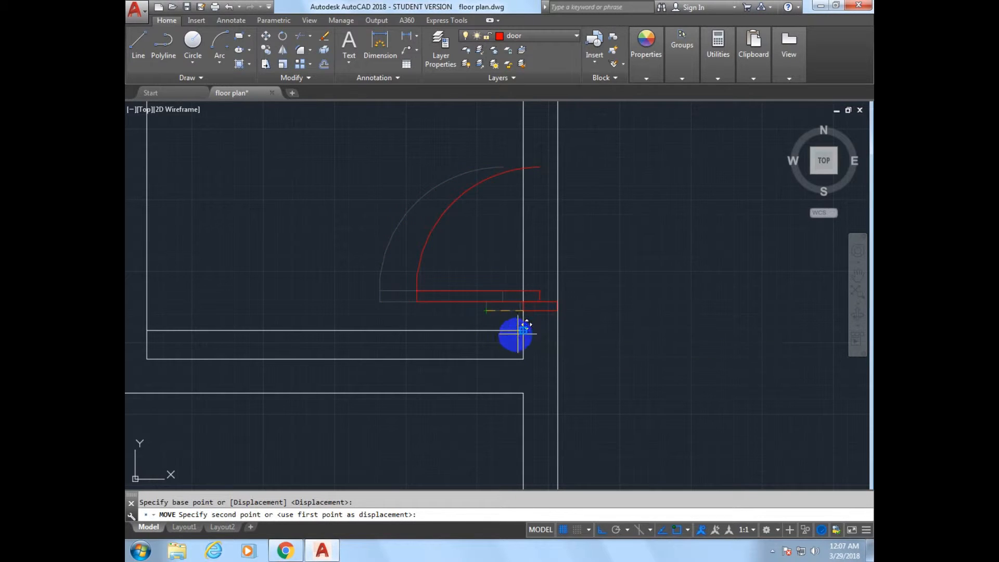
click(524, 329)
- Erase the offset line below the newly placed door and save the drawing
click(488, 334)
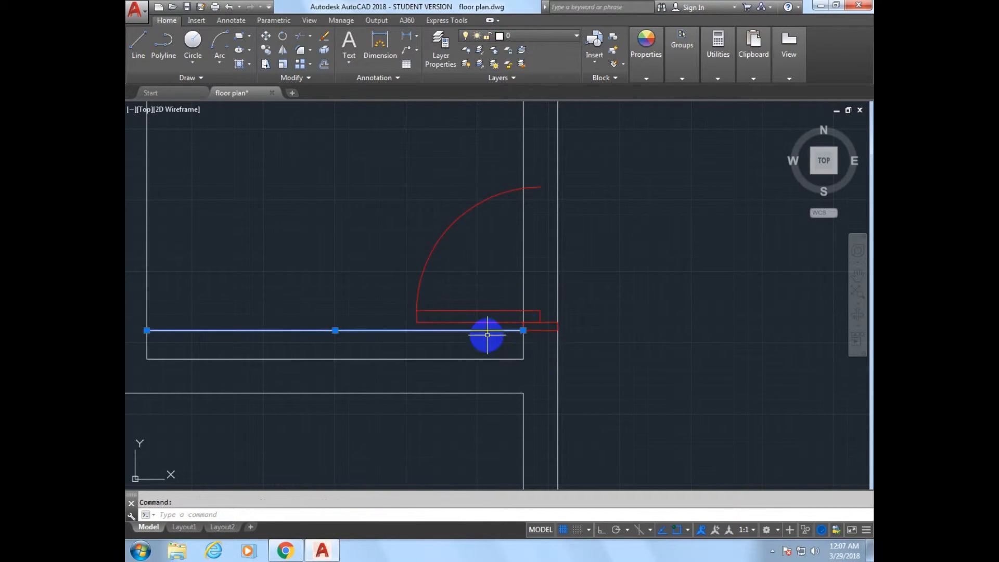
scroll(488, 334, down, 4)
key(Escape)
key(ctrl+s)
click(772, 551)
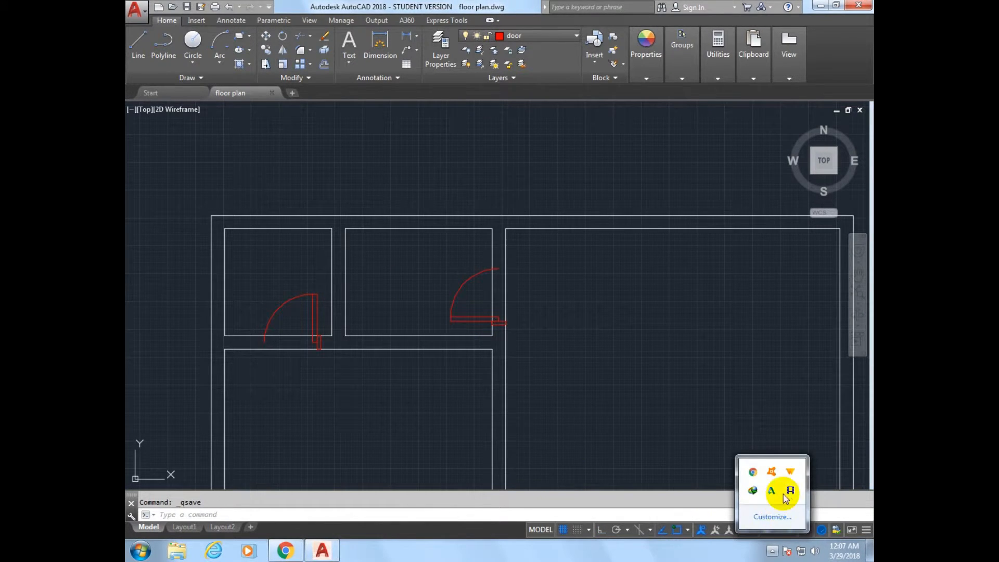
click(521, 407)
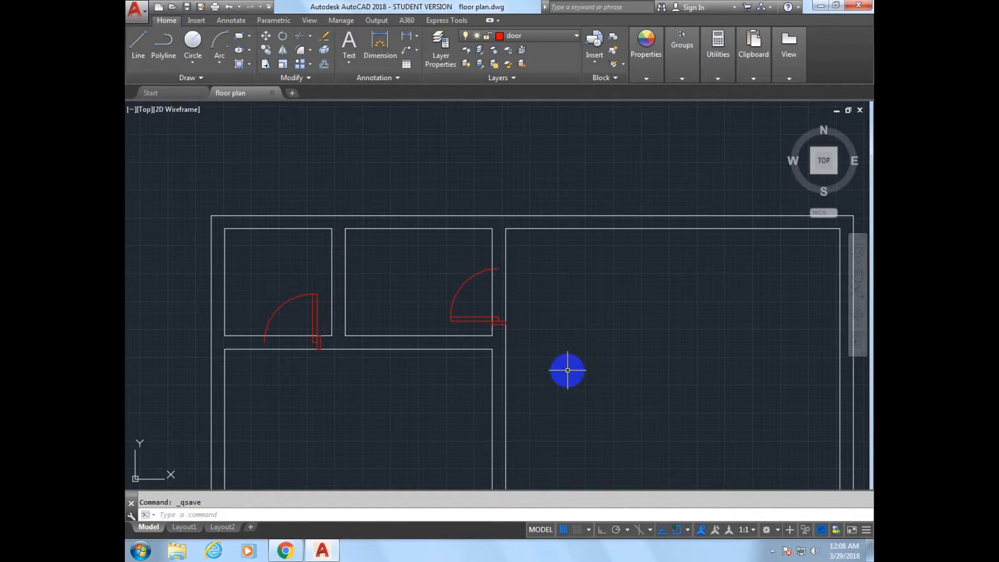
mouse_move(591, 390)
middle_down()
mouse_move(524, 323)
mouse_move(522, 306)
middle_up()
scroll(521, 307, down, 5)
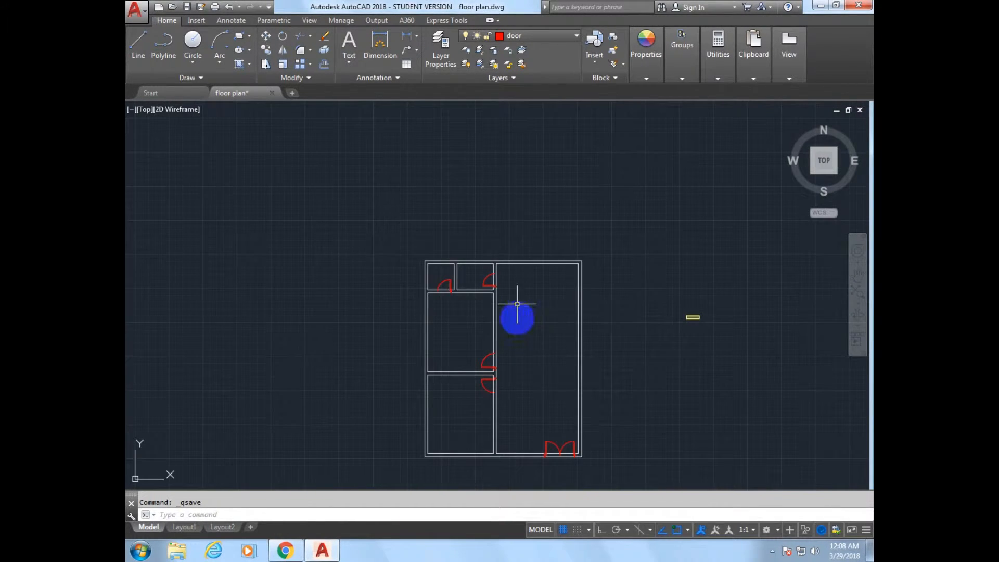
middle_drag(533, 401, 521, 338)
scroll(494, 345, up, 2)
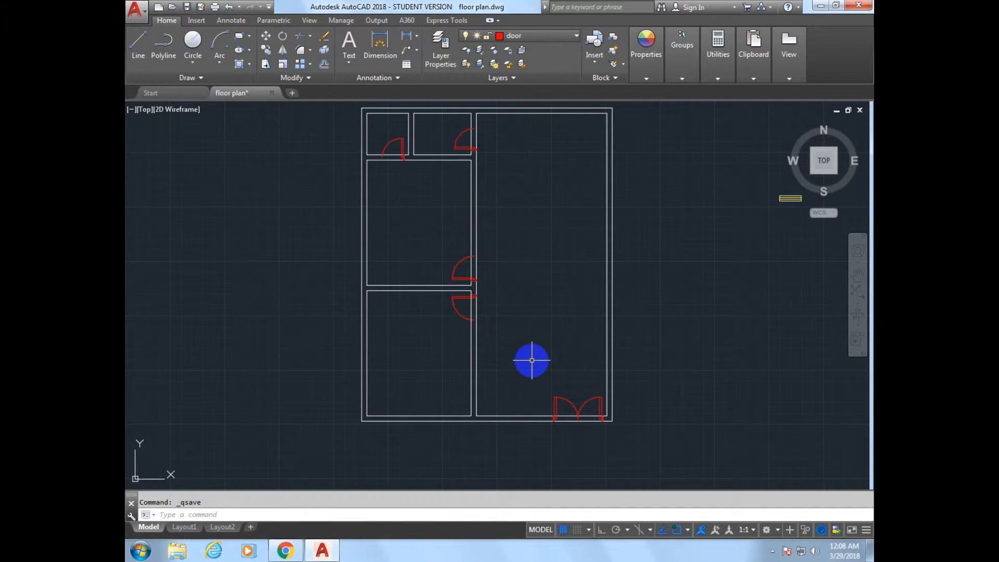
middle_drag(555, 257, 538, 288)
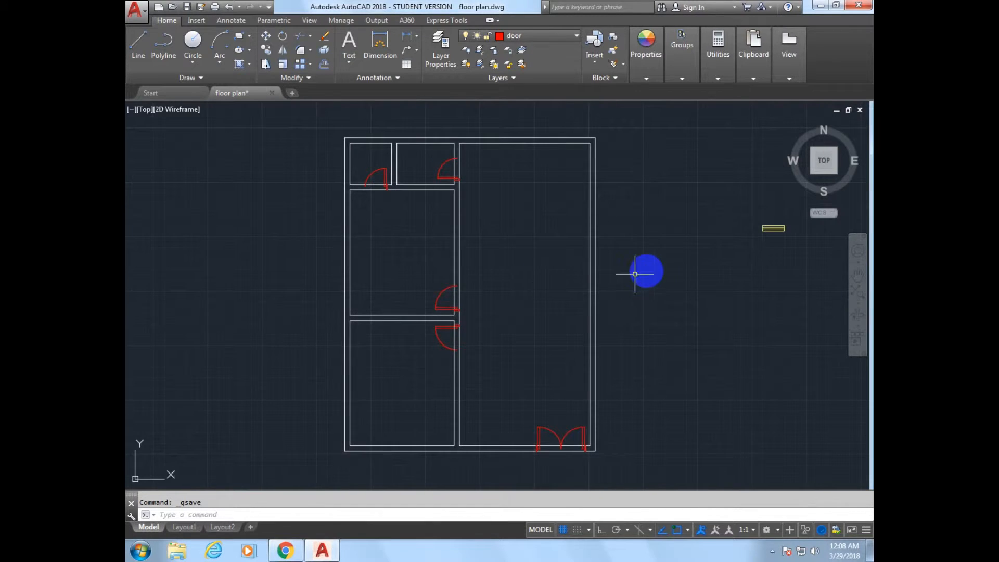
click(772, 550)
click(789, 492)
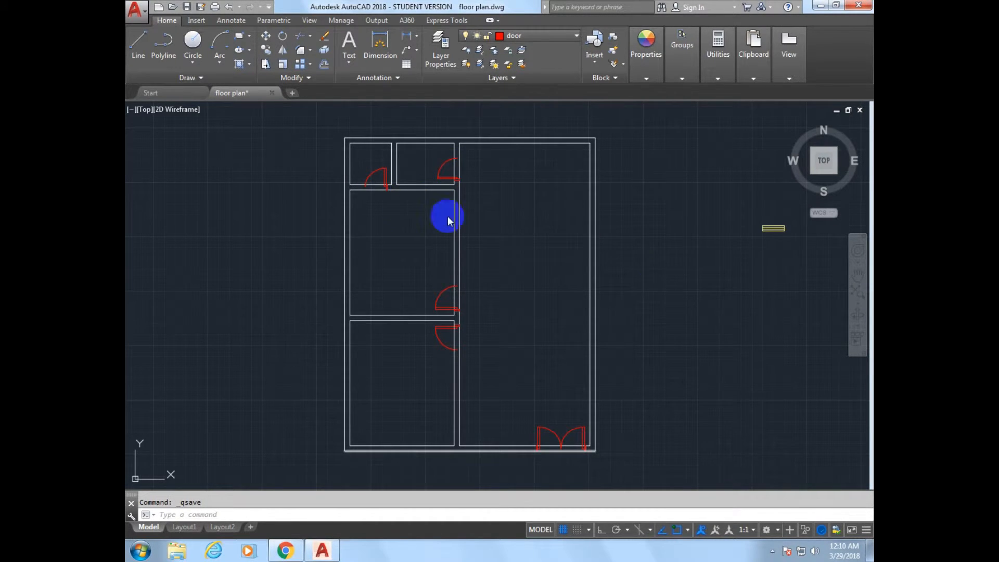
- Make the window layer current
click(775, 228)
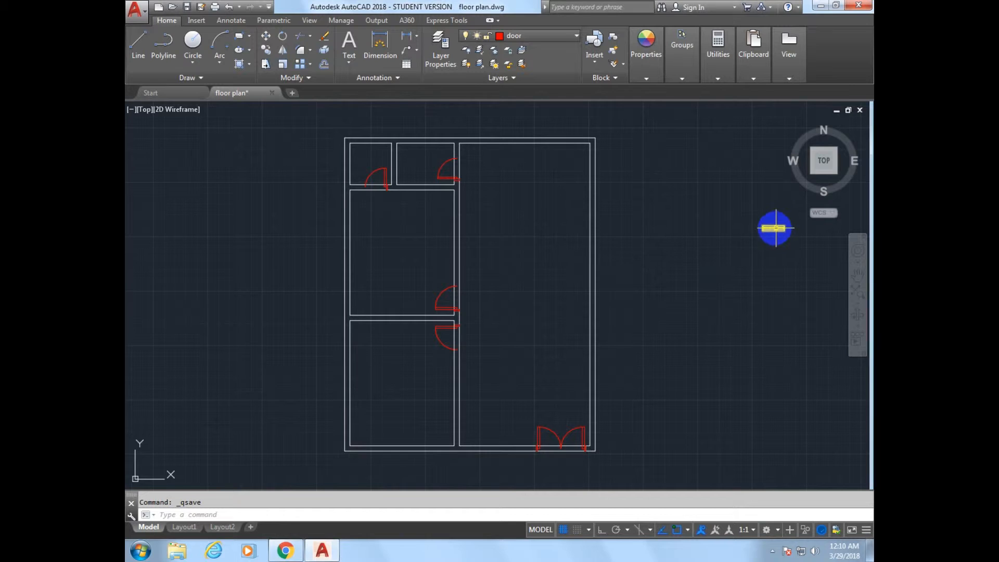
click(520, 36)
click(523, 122)
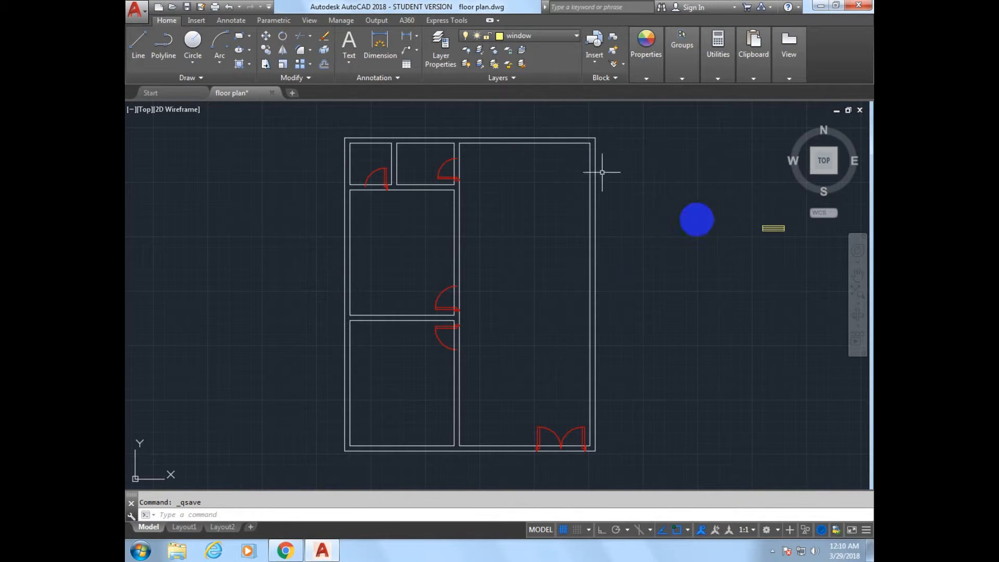
- Move the yellow window from outside the plan into the large room, beside the lower-left room's partition wall
text(m)
key(Return)
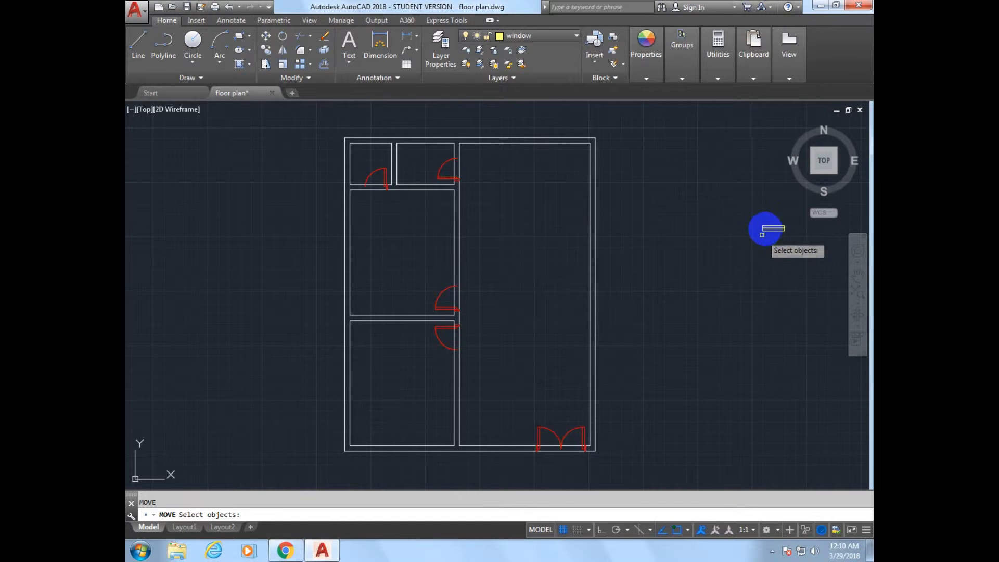
key(Return)
click(764, 231)
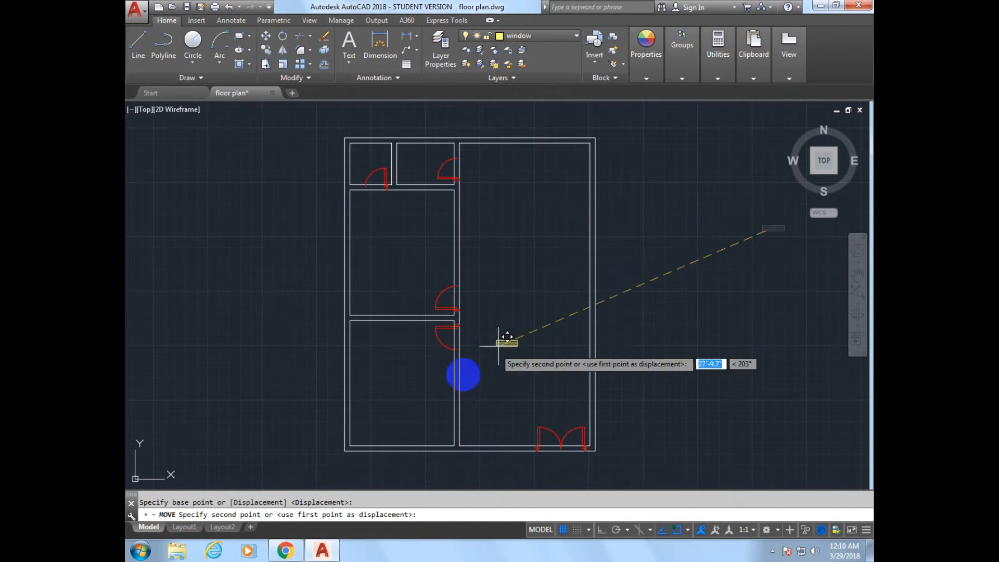
click(472, 383)
scroll(463, 389, up, 6)
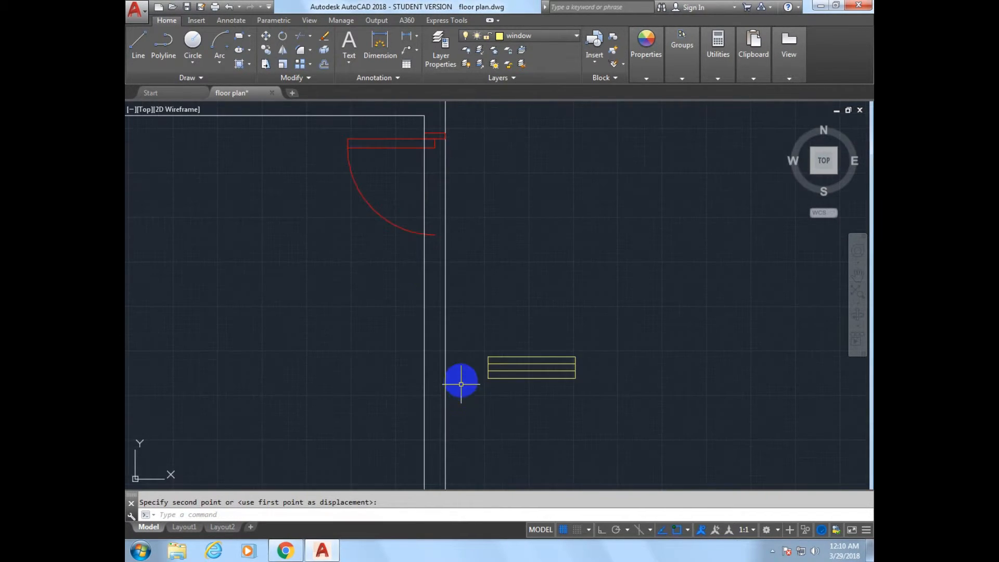
- Offset the lower-left room's bottom wall line 4.5' upward into the room
middle_drag(466, 362, 495, 298)
scroll(495, 298, down, 4)
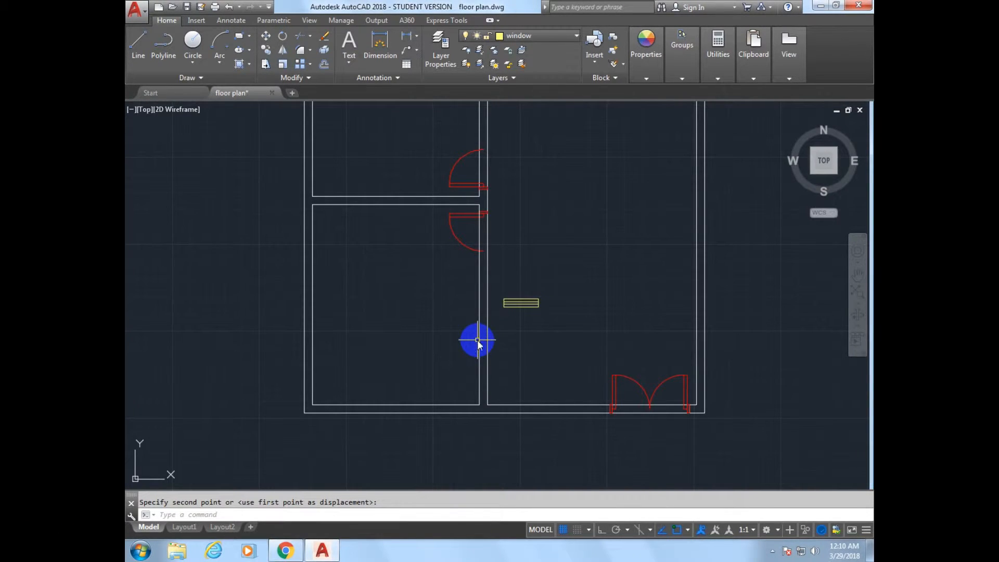
key(Return)
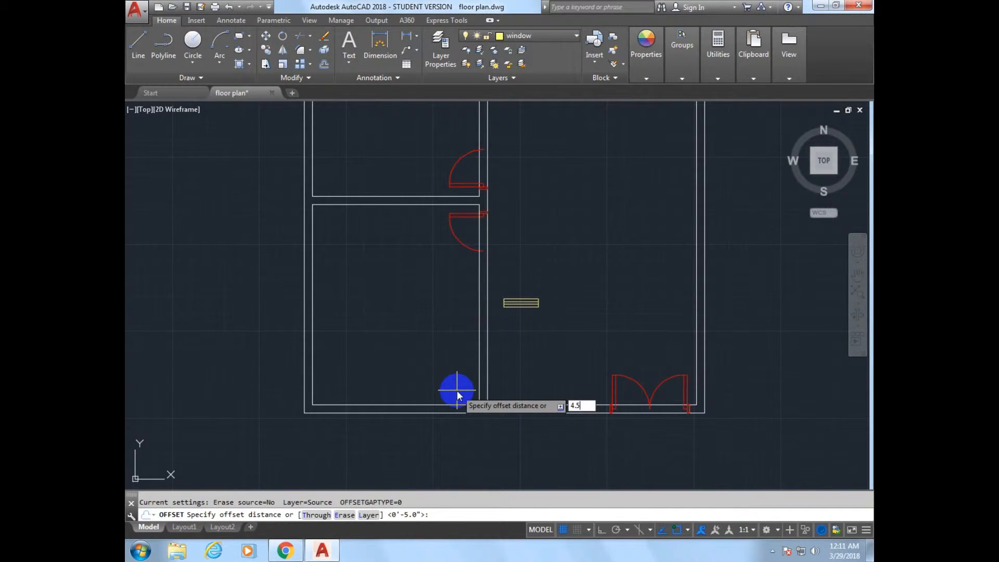
text(4.5')
key(Return)
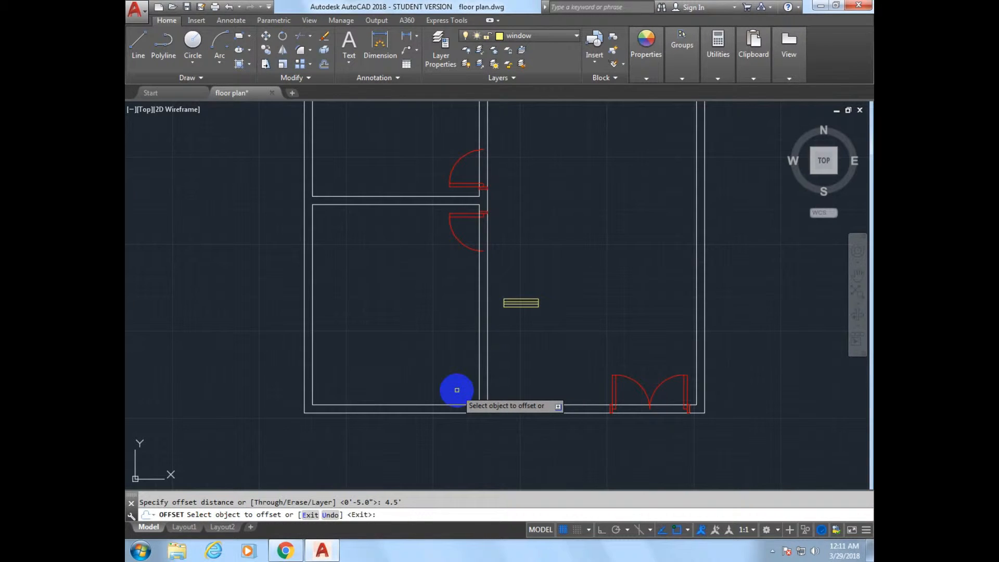
click(456, 405)
click(454, 350)
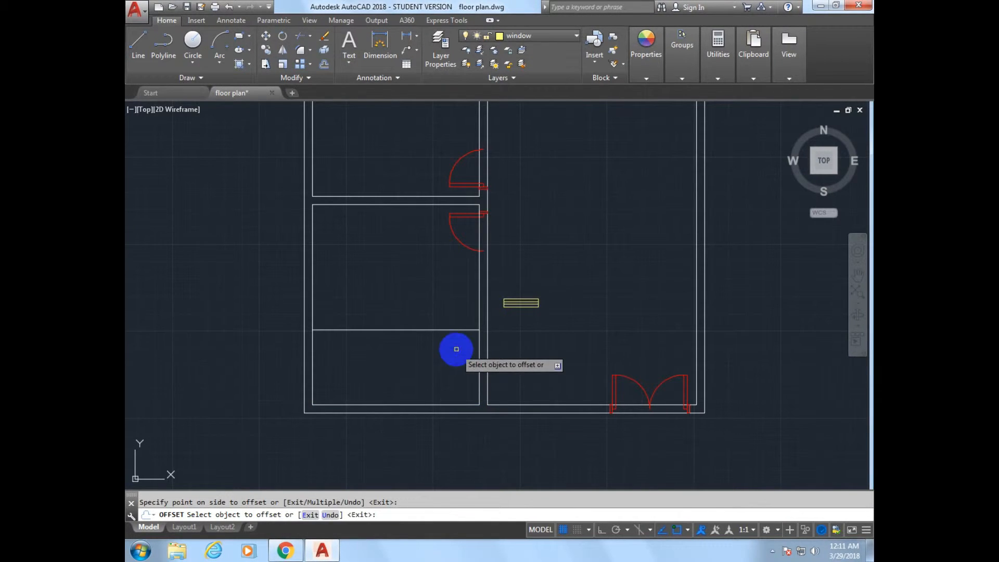
scroll(502, 329, up, 4)
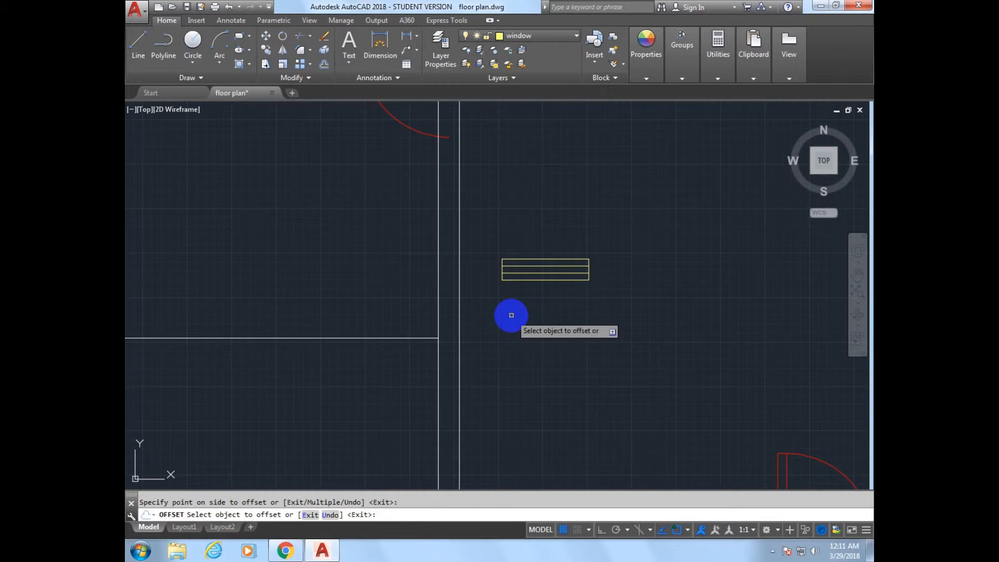
key(Escape)
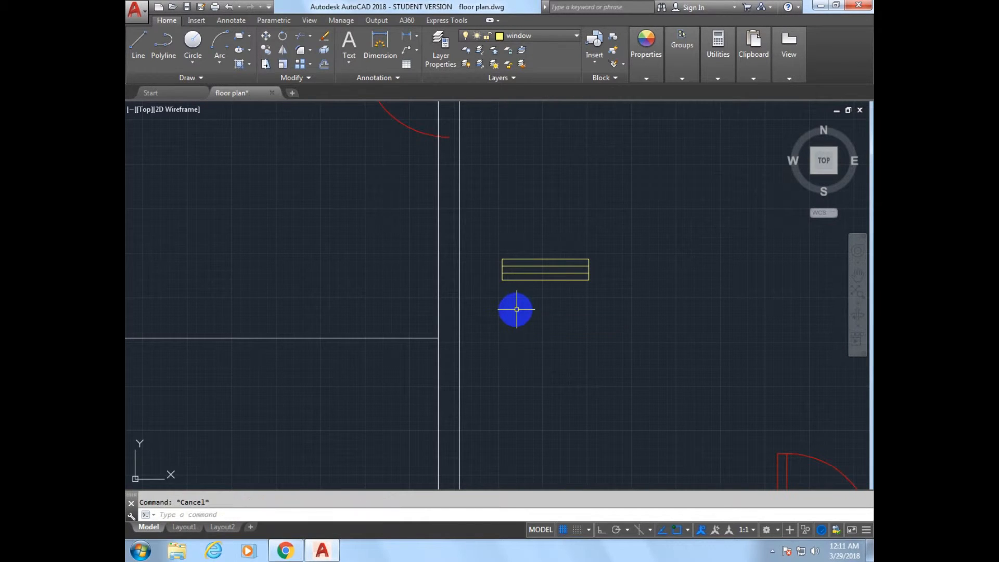
- Rotate the window 270° about its lower-left corner so it stands vertical, using Ortho mode for the angle
text(r)
key(Return)
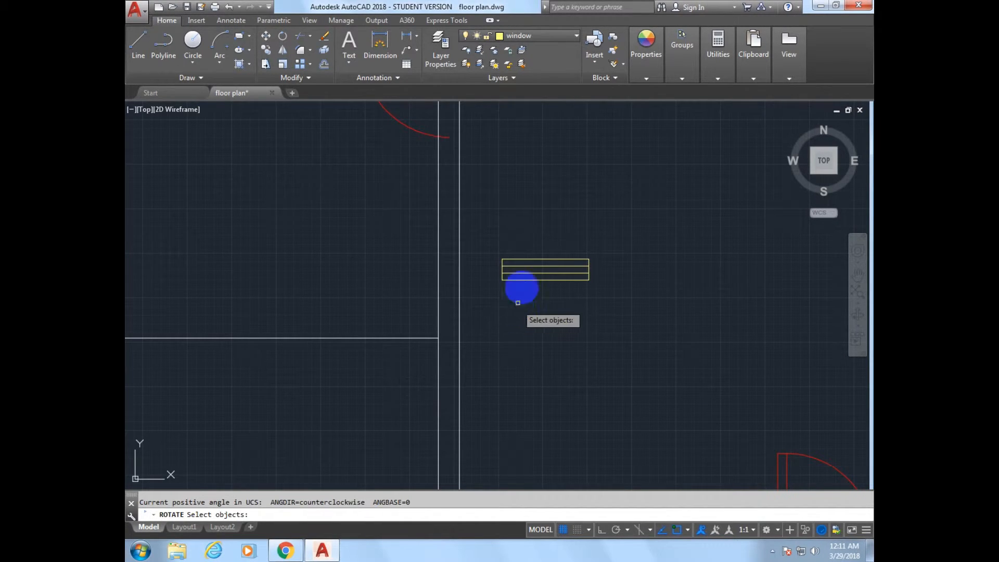
click(519, 277)
click(522, 276)
click(511, 281)
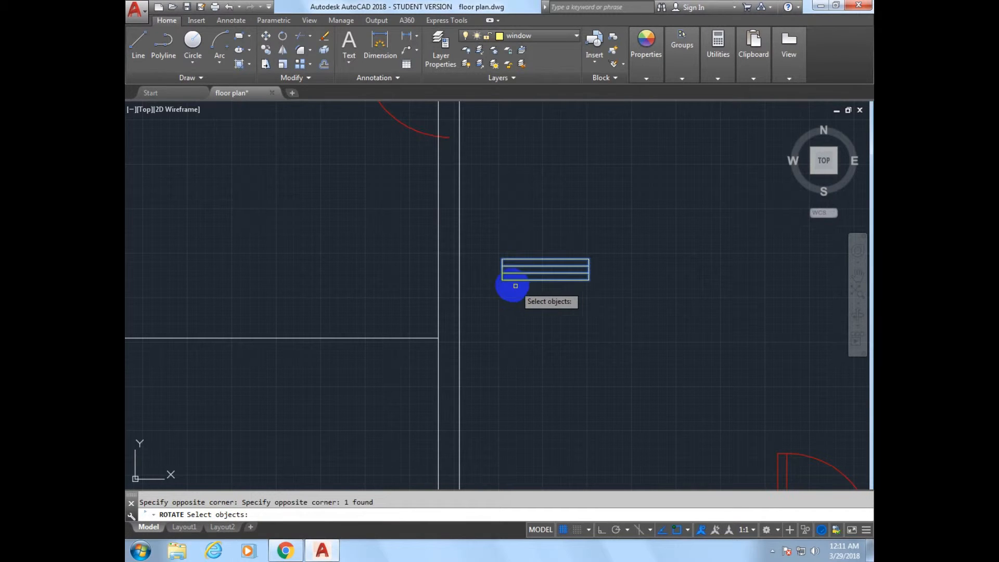
key(Return)
click(506, 285)
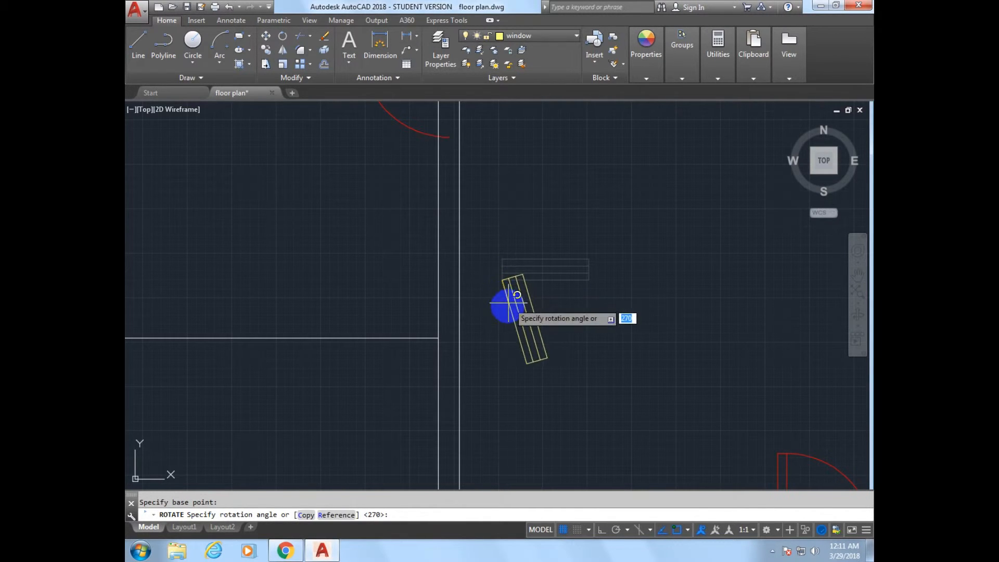
key(F8)
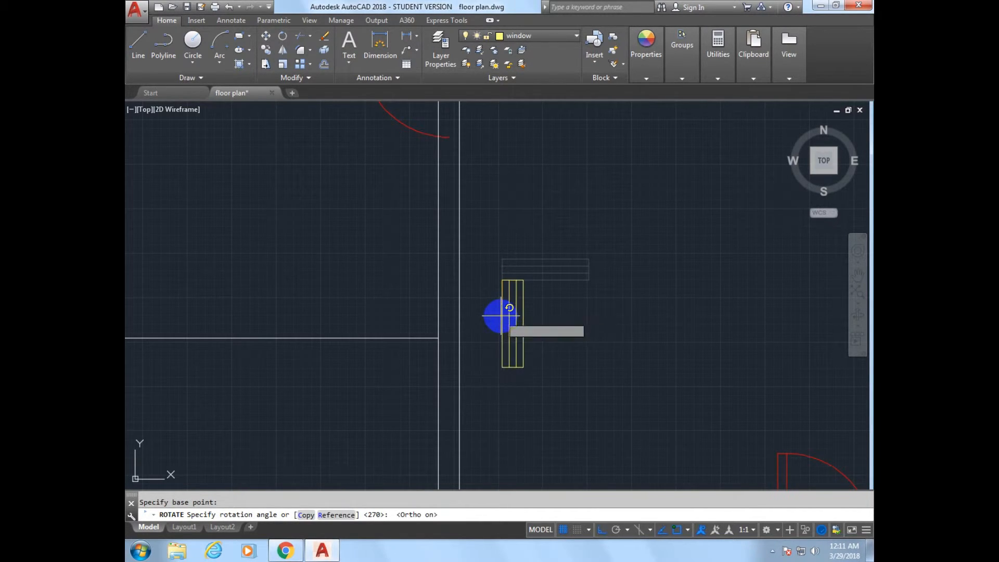
click(501, 316)
key(F8)
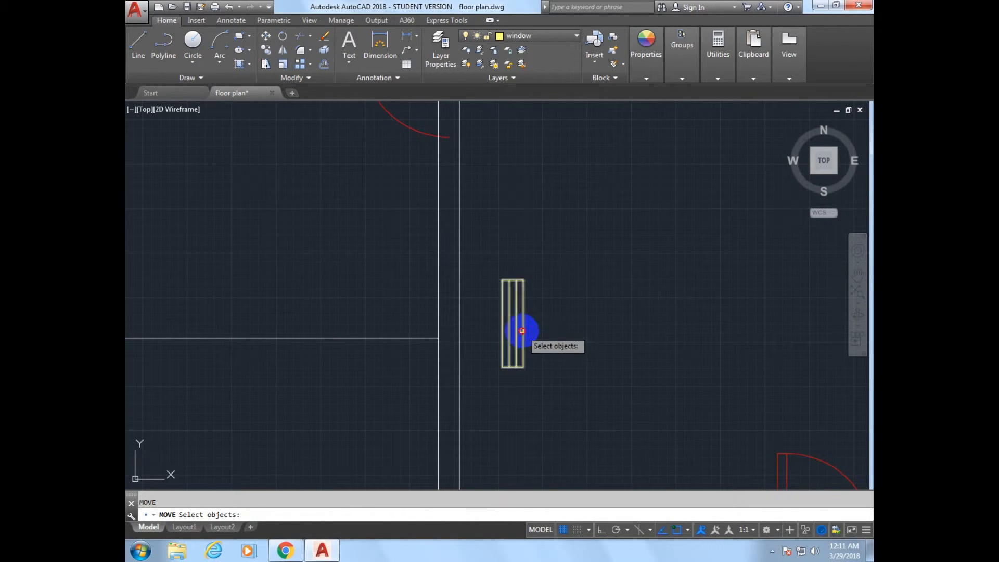
- Move the window by its lower-left corner to where the offset line meets the vertical partition wall, and erase the offset line
click(517, 330)
key(Return)
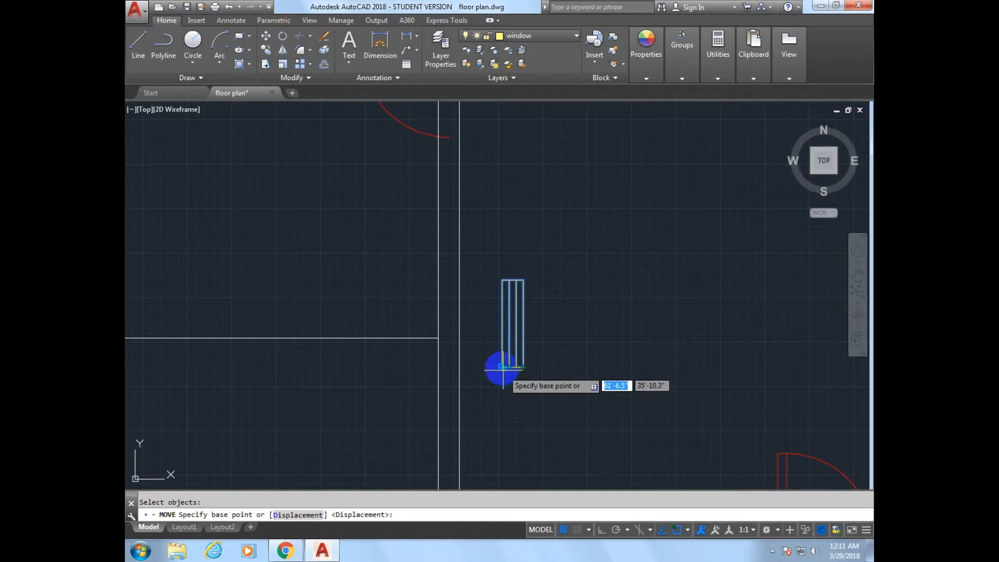
scroll(503, 369, up, 2)
click(502, 364)
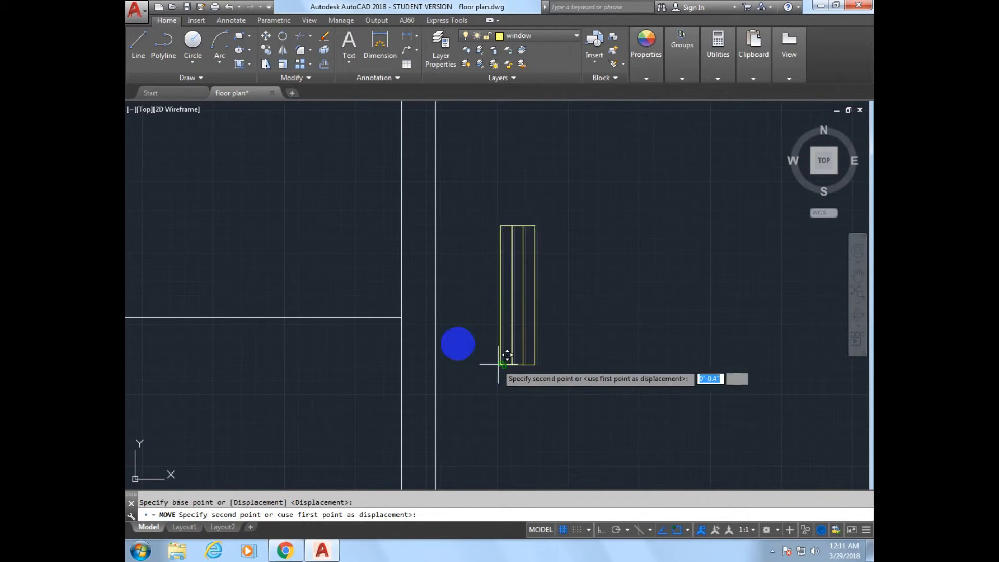
click(401, 318)
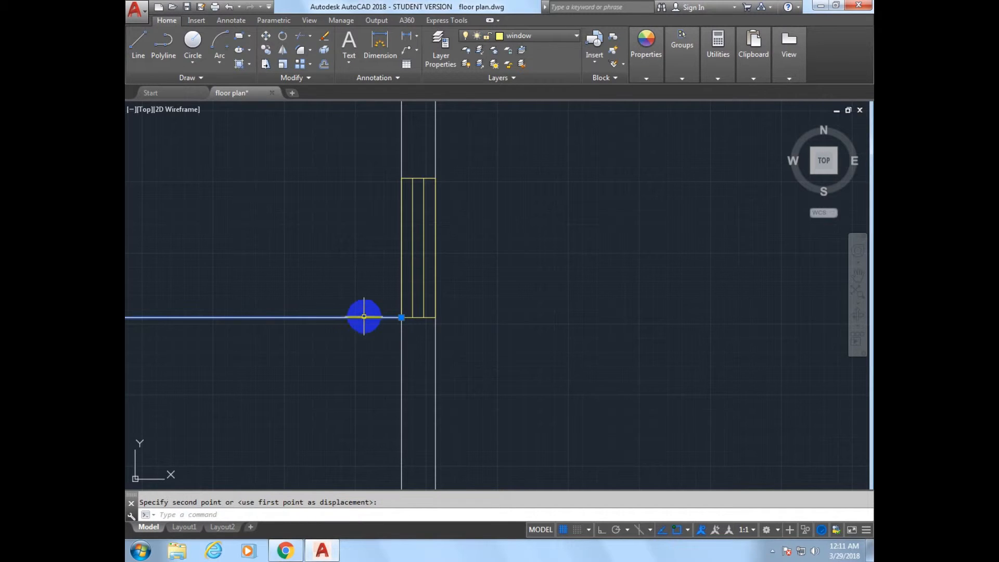
key(Delete)
scroll(457, 350, down, 5)
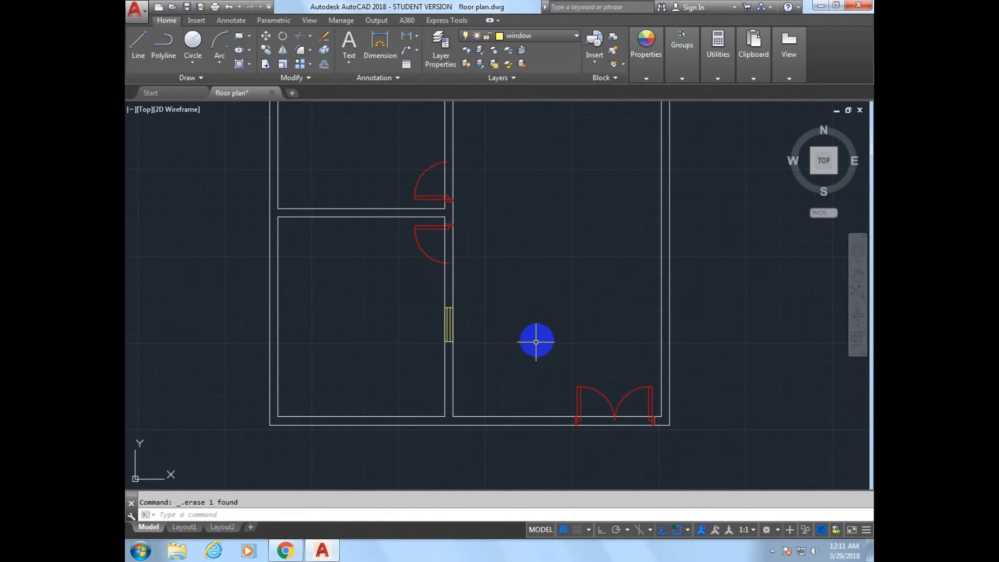
- Offset the middle-left room's top wall line 4'-6" downward into the room
middle_drag(484, 108, 475, 272)
text(o)
key(Return)
text(4)
click(411, 173)
click(397, 201)
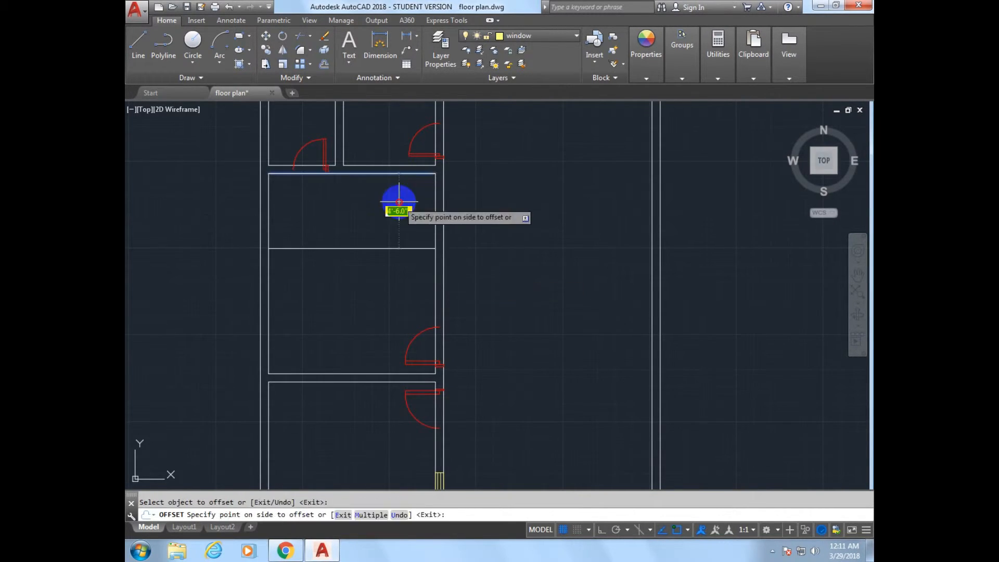
key(Escape)
- Copy the window by its upper end to beside the middle-left room's partition wall, near the height of the offset line
text(co)
key(Return)
click(440, 477)
key(Return)
click(439, 473)
click(461, 255)
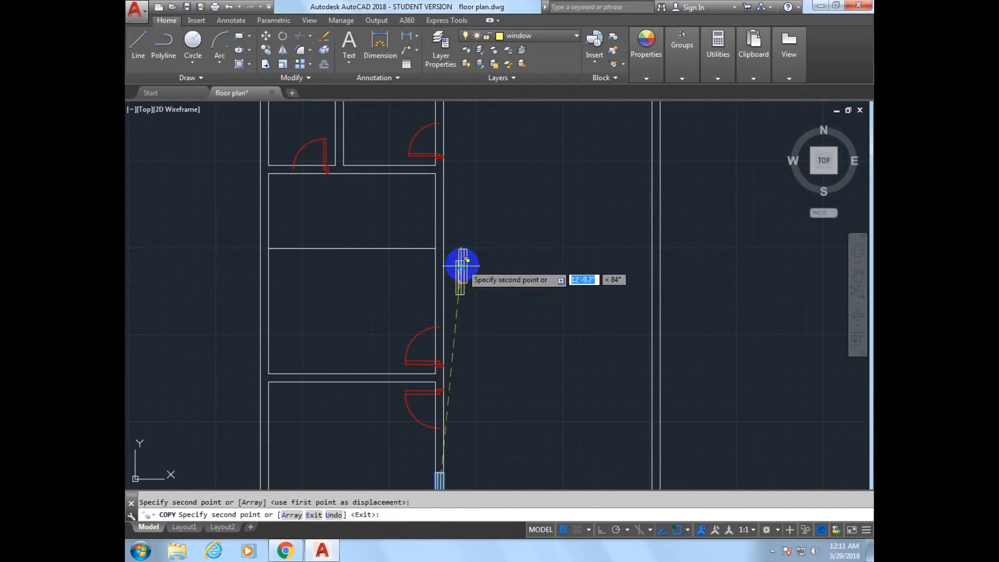
- Move the copied window by its upper end to where the offset line meets the middle-left room's partition wall, and erase the offset line
scroll(461, 263, up, 3)
key(Escape)
click(462, 266)
key(m)
key(Return)
click(452, 223)
click(392, 223)
key(Escape)
click(368, 222)
key(Delete)
scroll(391, 249, down, 6)
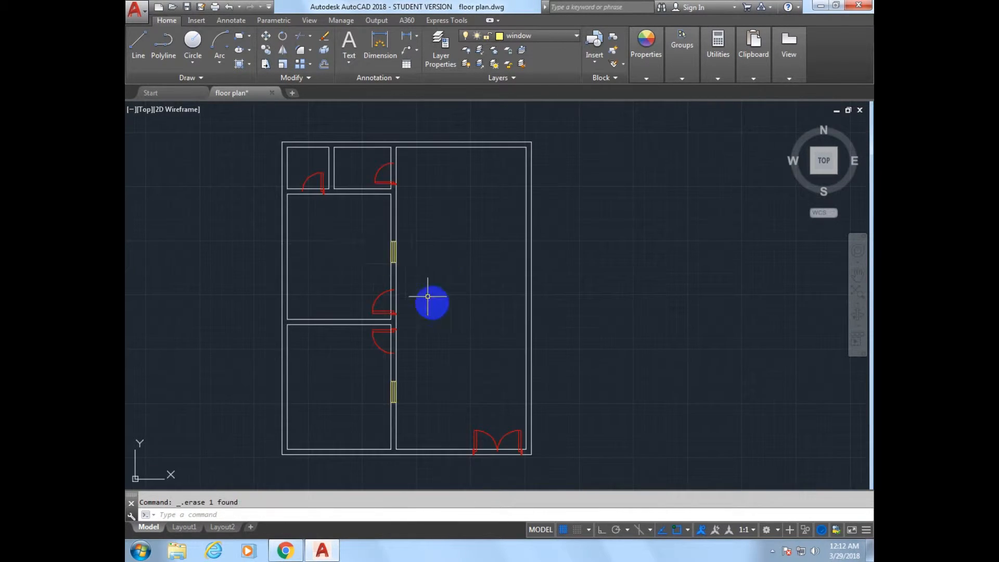
- Examine the lower-left room's bottom wall and the doors and windows already placed around it
middle_drag(417, 411, 455, 361)
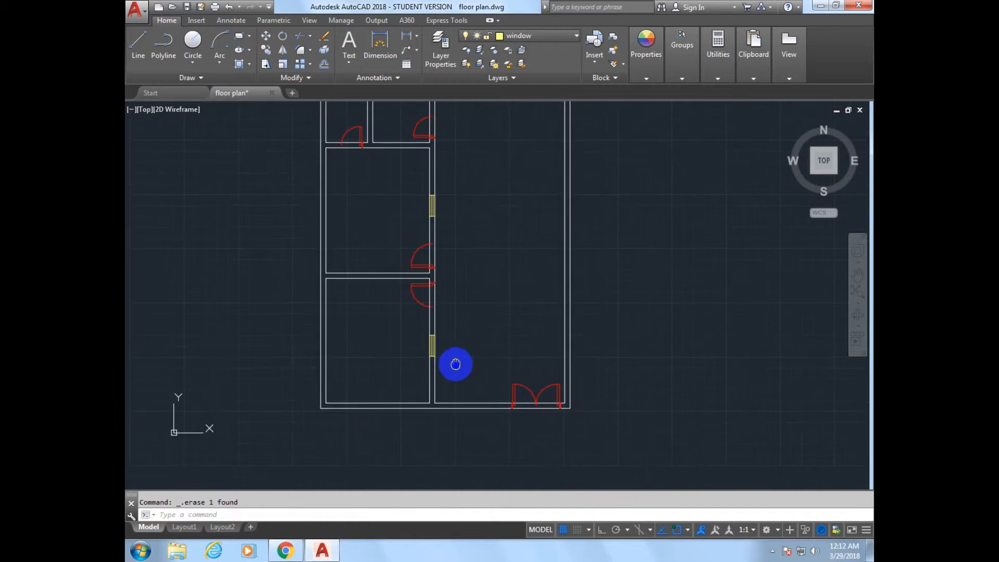
scroll(398, 419, up, 2)
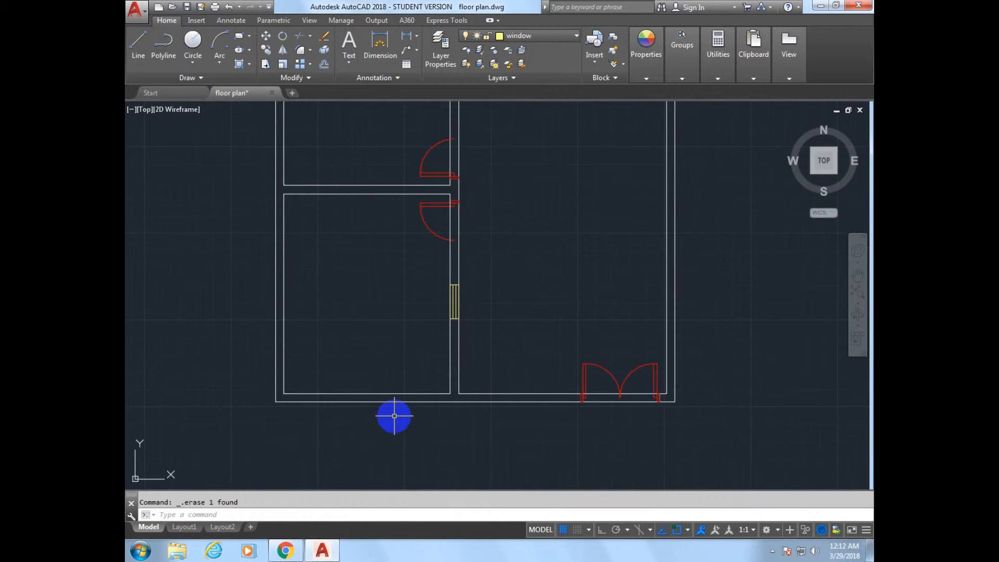
scroll(396, 423, up, 2)
middle_drag(390, 367, 427, 350)
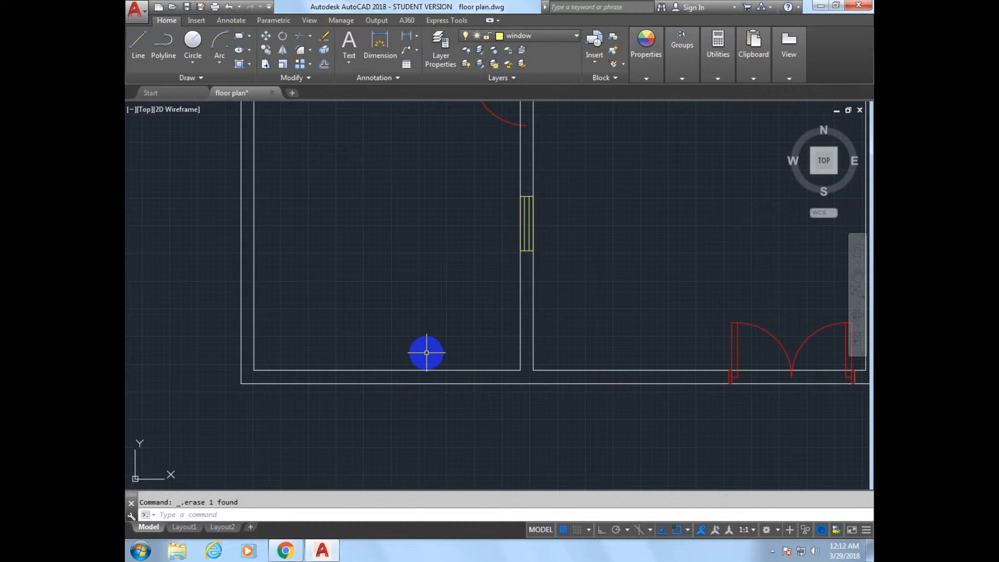
scroll(426, 352, down, 4)
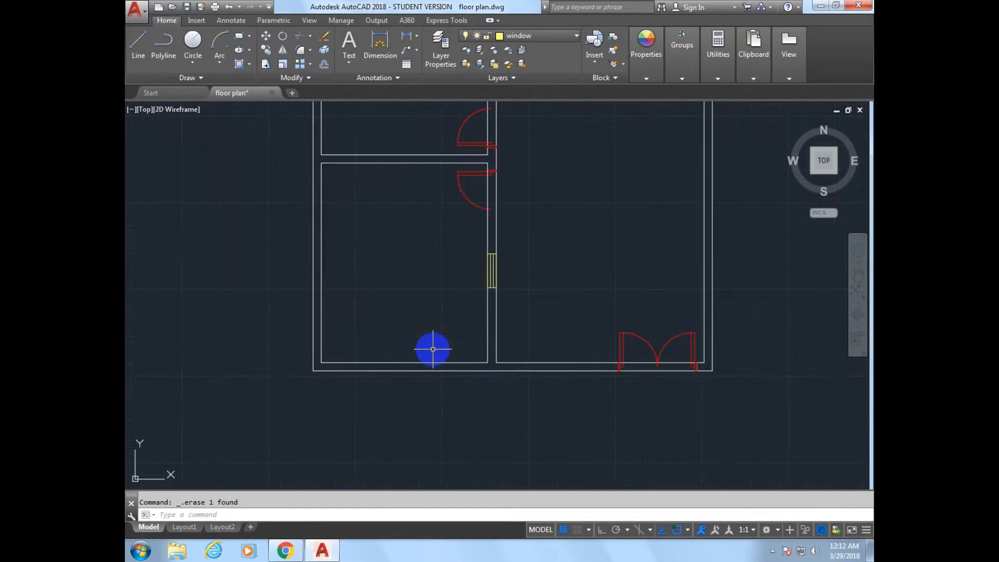
scroll(433, 345, down, 2)
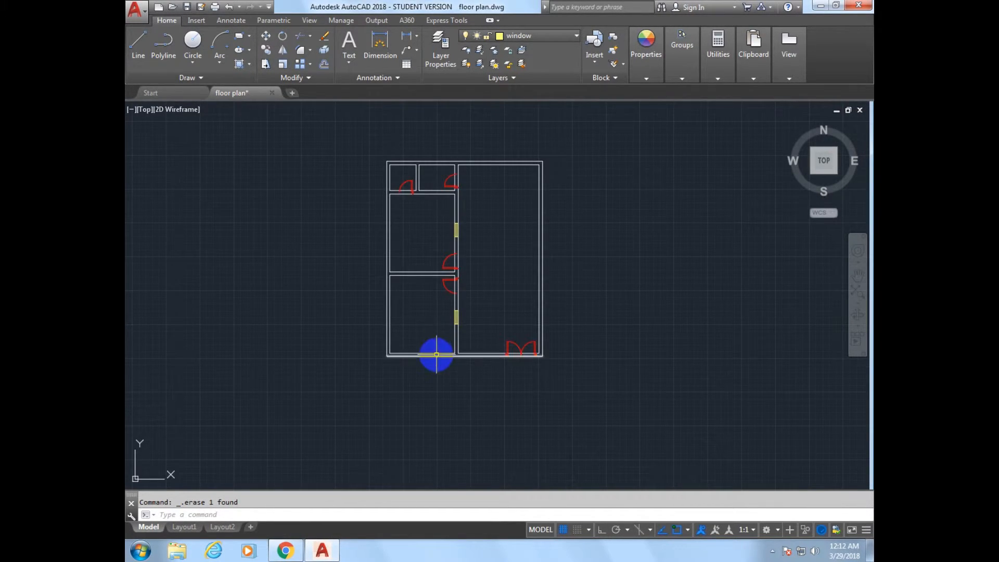
scroll(436, 354, up, 6)
middle_drag(428, 305, 427, 340)
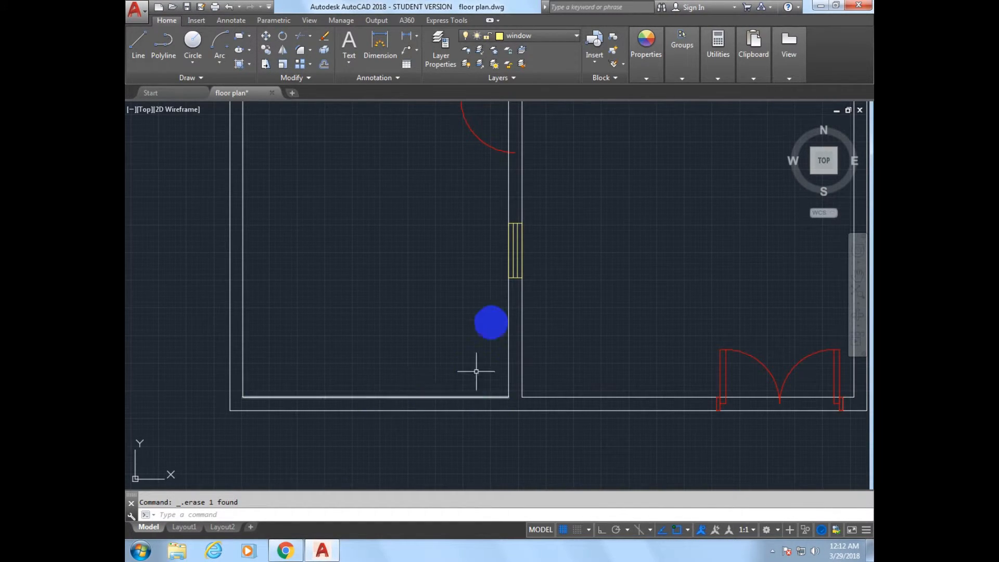
scroll(489, 307, down, 2)
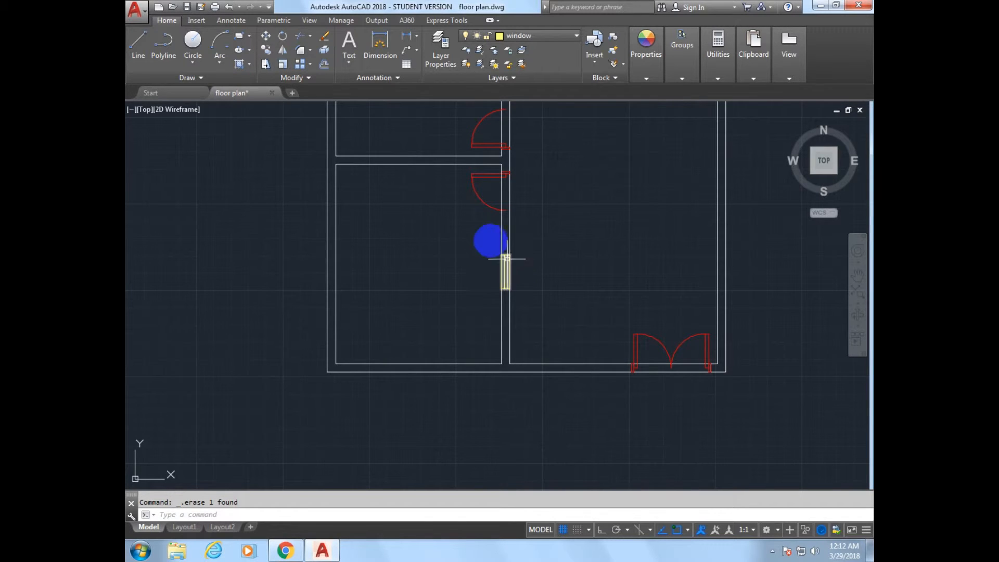
- Copy the top-left small room's door into the lower-left room, just above the bottom wall near the partition wall
middle_drag(453, 177, 435, 314)
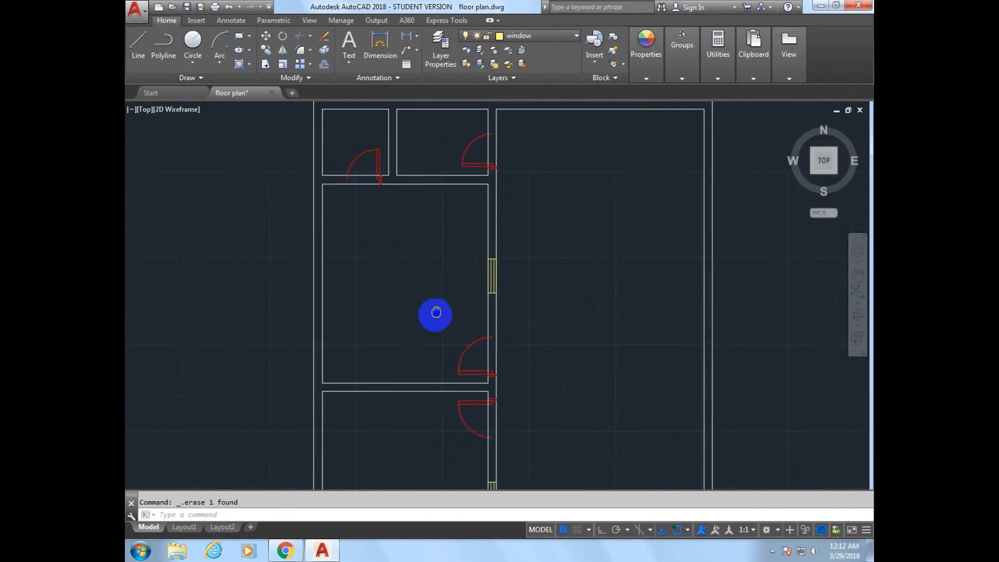
text(m)
key(Return)
click(408, 111)
key(Return)
click(383, 123)
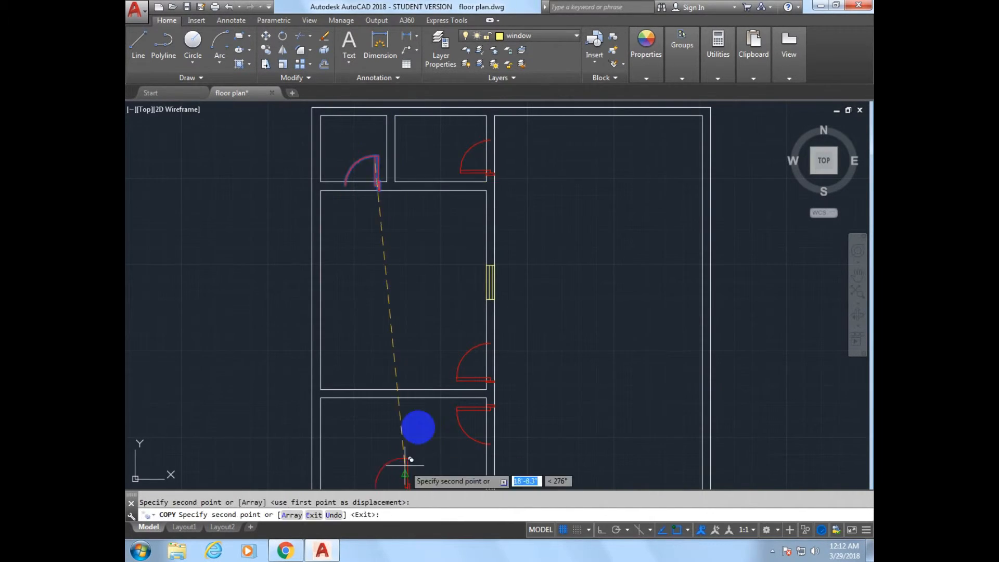
scroll(408, 339, up, 3)
scroll(389, 224, up, 2)
key(Return)
click(388, 224)
key(Return)
click(483, 371)
- Offset the partition wall line bounding the lower-left room 5" into the room
text(o)
key(Return)
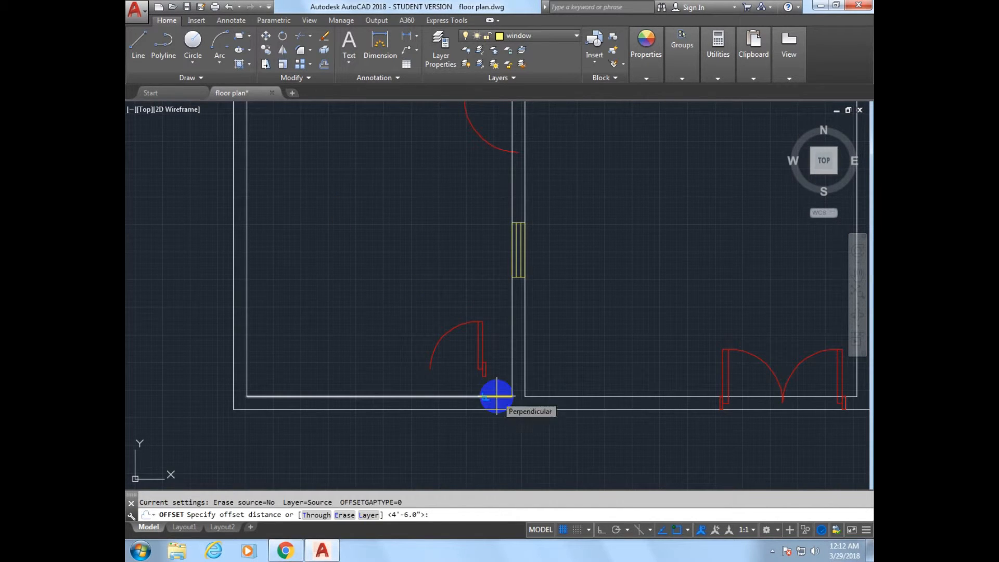
key(Return)
click(512, 379)
click(507, 375)
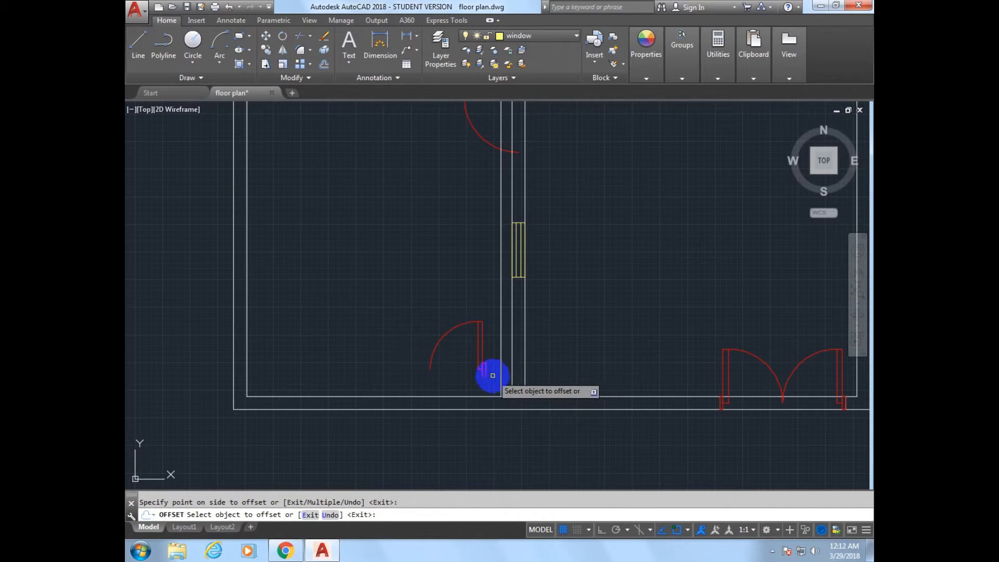
key(Escape)
- Move the copied door by its frame's upper-right corner to where the offset line meets the bottom wall, and erase the offset line
text(m)
key(Return)
click(484, 373)
key(Return)
scroll(486, 378, up, 5)
click(481, 336)
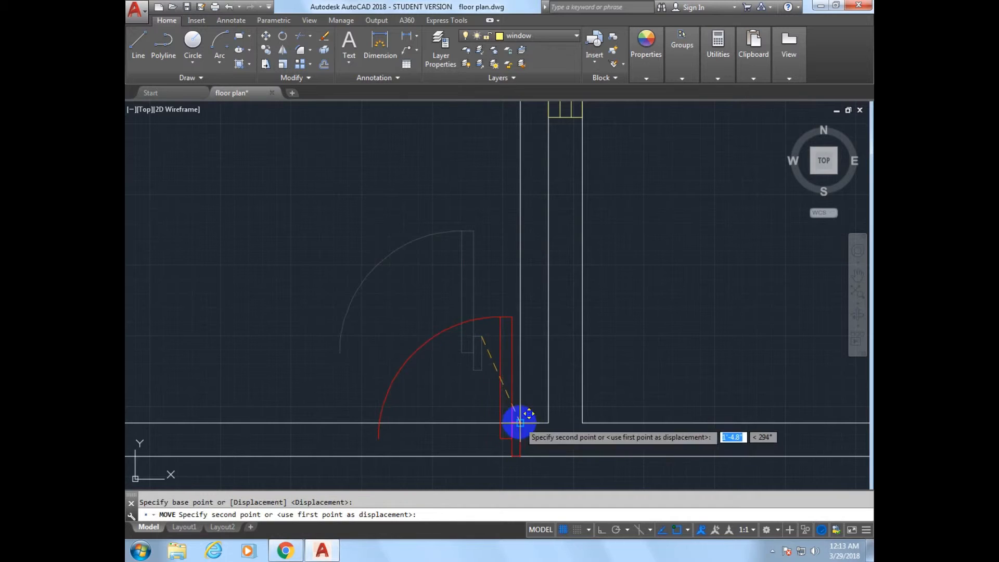
scroll(520, 421, down, 4)
click(502, 312)
key(Delete)
- Copy the bottom-wall door to the left part of the lower-left room, just above the bottom wall
scroll(428, 306, up, 4)
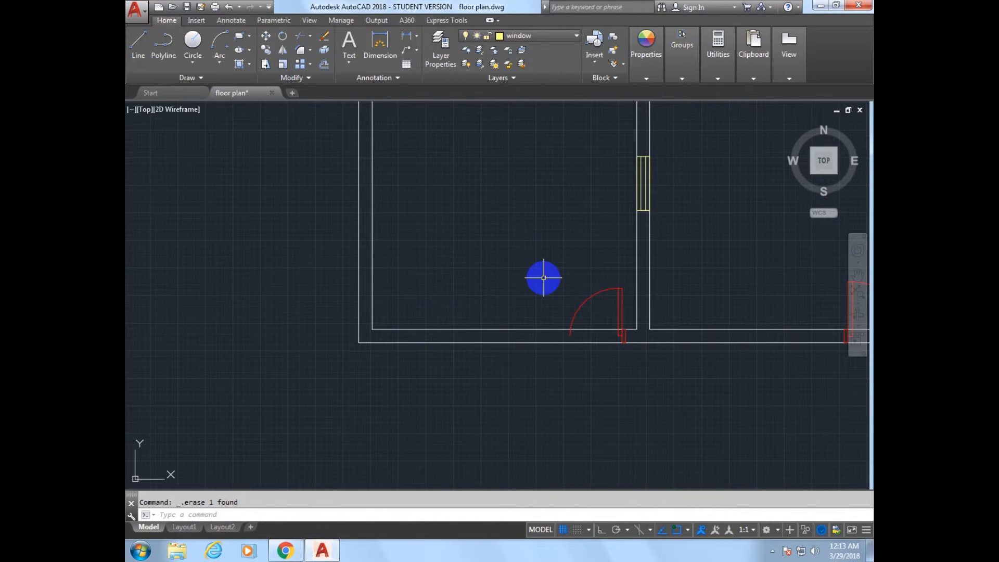
text(co)
key(Return)
click(593, 295)
click(593, 295)
click(421, 268)
- Mirror the new door copy about a vertical line beside its frame, erasing the source object
click(282, 49)
click(453, 293)
key(Return)
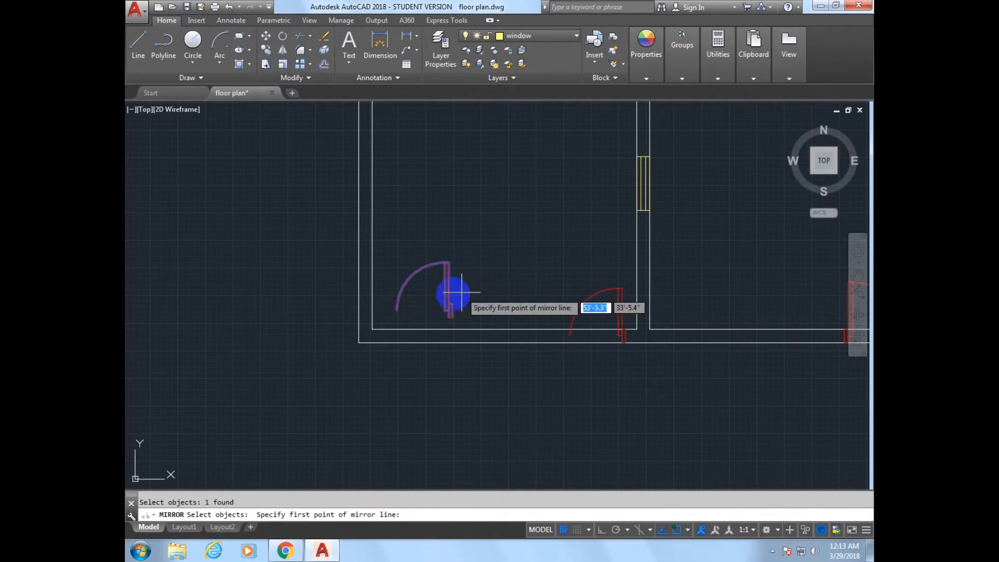
click(453, 295)
click(451, 307)
text(y)
key(Return)
- Offset the lower-left room's left wall line 5" into the room
text(o)
key(Return)
text(5")
key(Return)
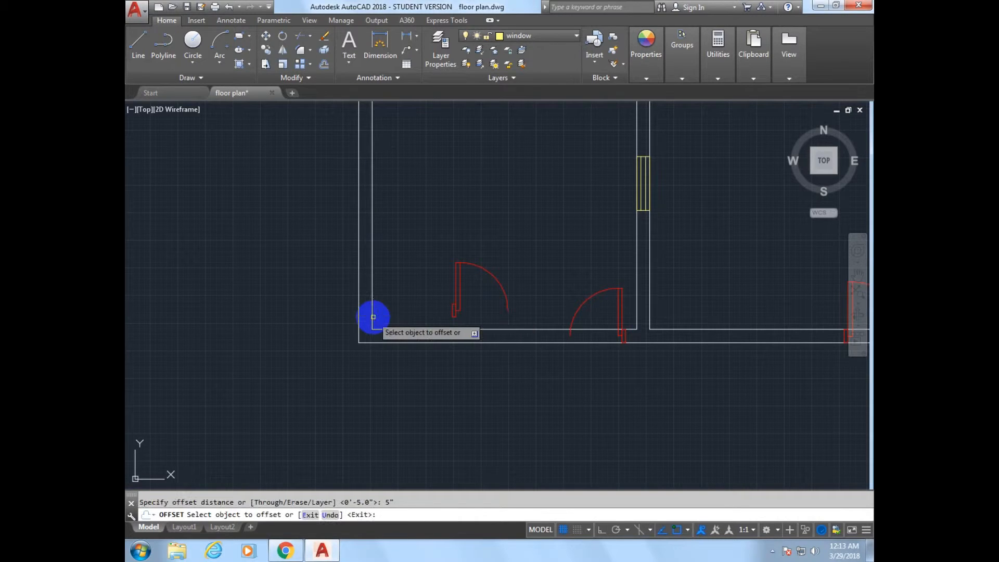
key(Escape)
- Move the mirrored door by its frame's upper-left corner to where the offset line meets the bottom wall, and erase the offset line
text(m)
key(Return)
scroll(453, 307, up, 3)
click(439, 310)
key(Return)
click(436, 294)
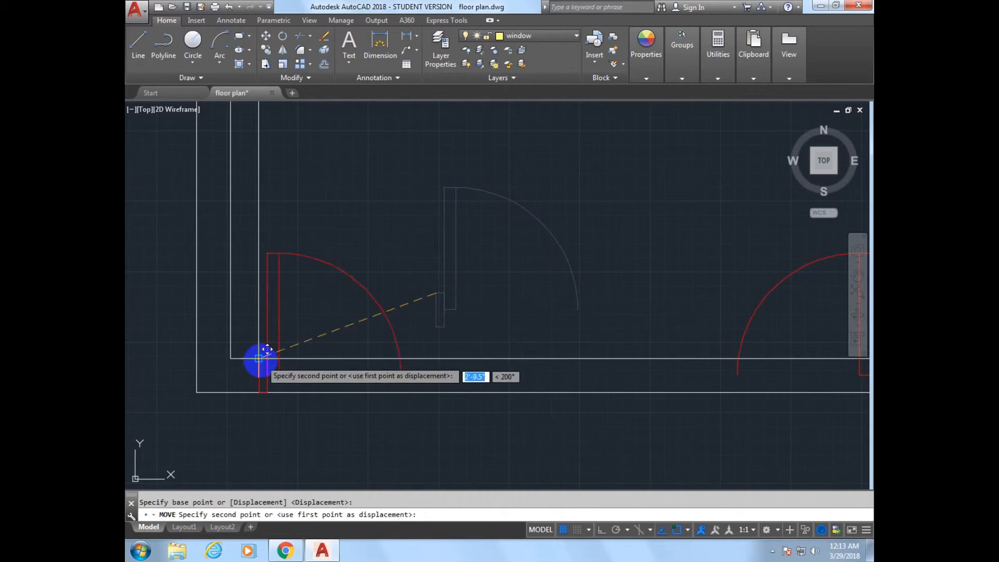
click(263, 355)
scroll(389, 329, down, 5)
- Copy the lower-left room's partition-wall window to just above the bottom wall, between the two doors
click(519, 244)
text(co)
key(Return)
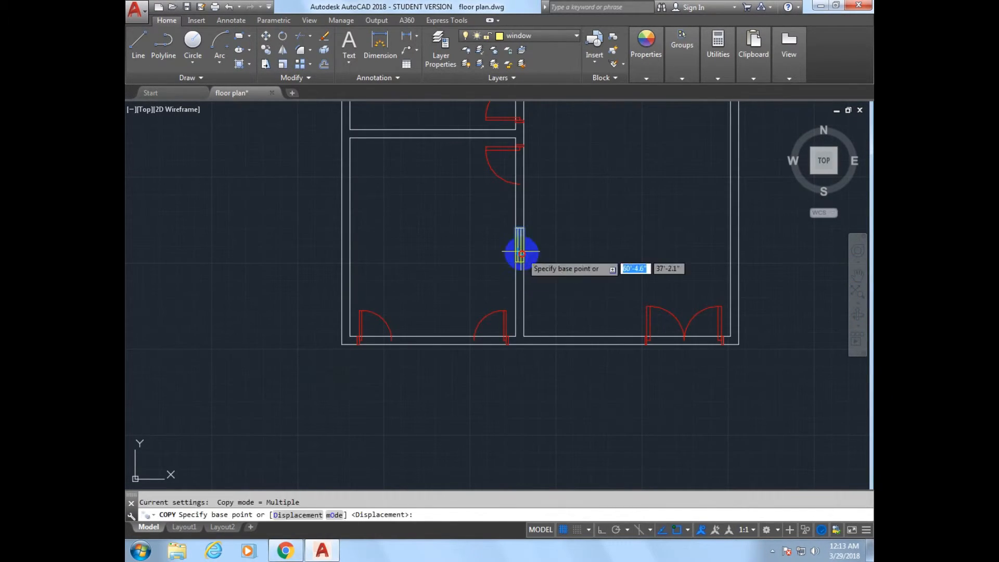
click(519, 279)
click(430, 342)
scroll(431, 342, up, 4)
- Rotate the copied window 270° about its lower-right corner so it lies horizontal, using Ortho mode for the angle
text(ro)
click(434, 290)
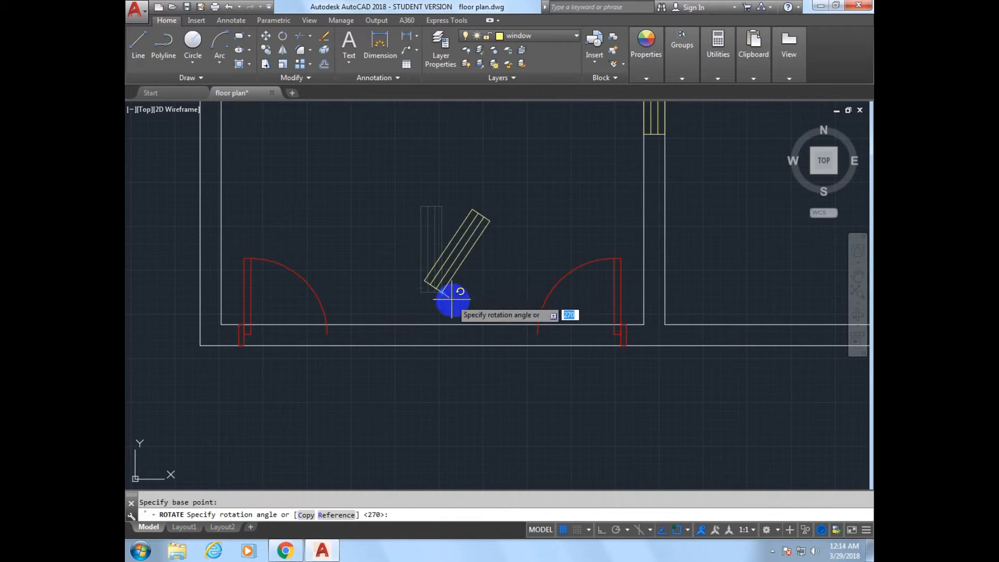
click(439, 348)
key(Escape)
- Move the horizontal window down onto the bottom wall, about midway between the lower-left room's two doors
text(m)
key(Return)
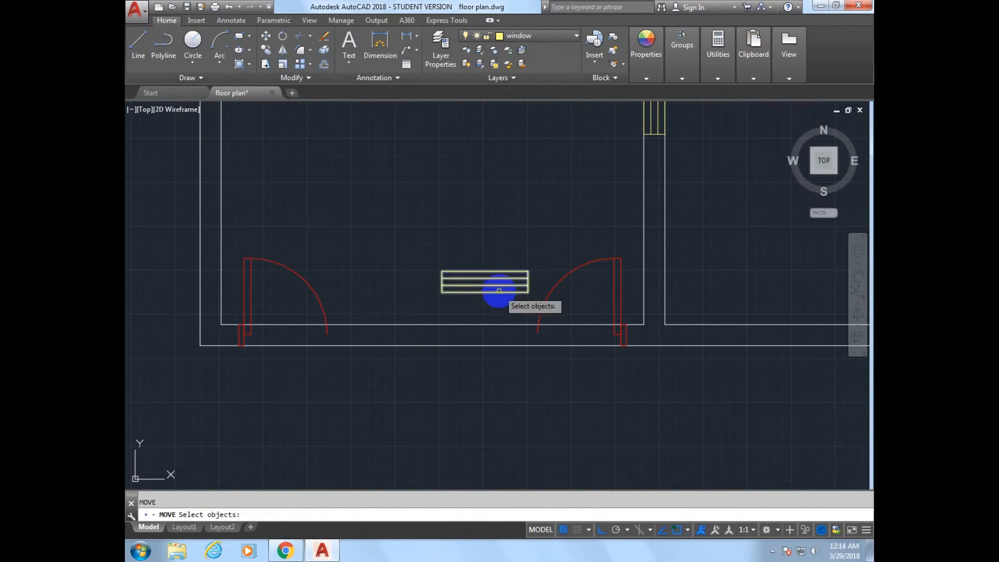
click(494, 286)
key(Return)
click(484, 286)
click(436, 339)
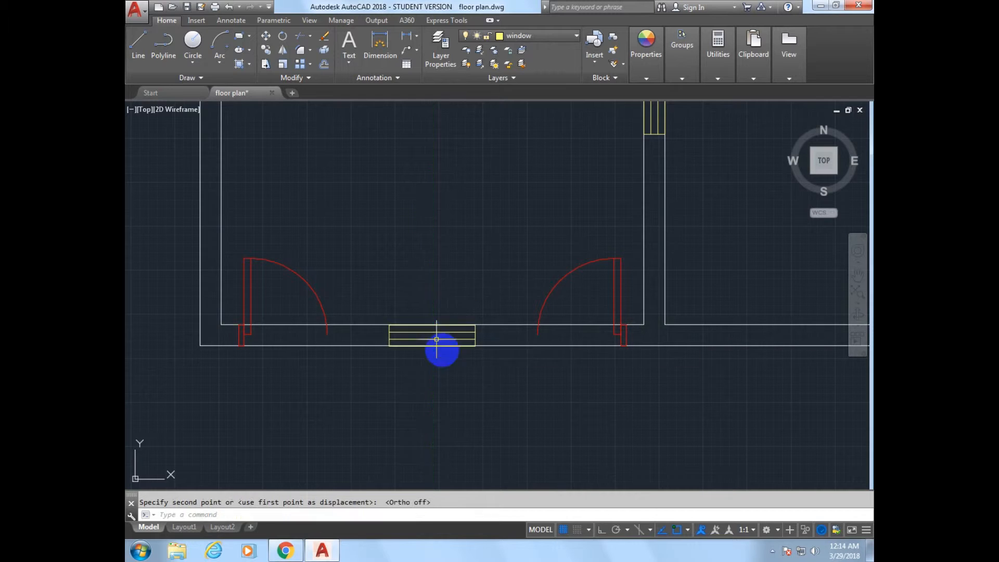
- Nudge the bottom-wall window so its long edges line up with the wall lines, and save the drawing
scroll(442, 350, up, 6)
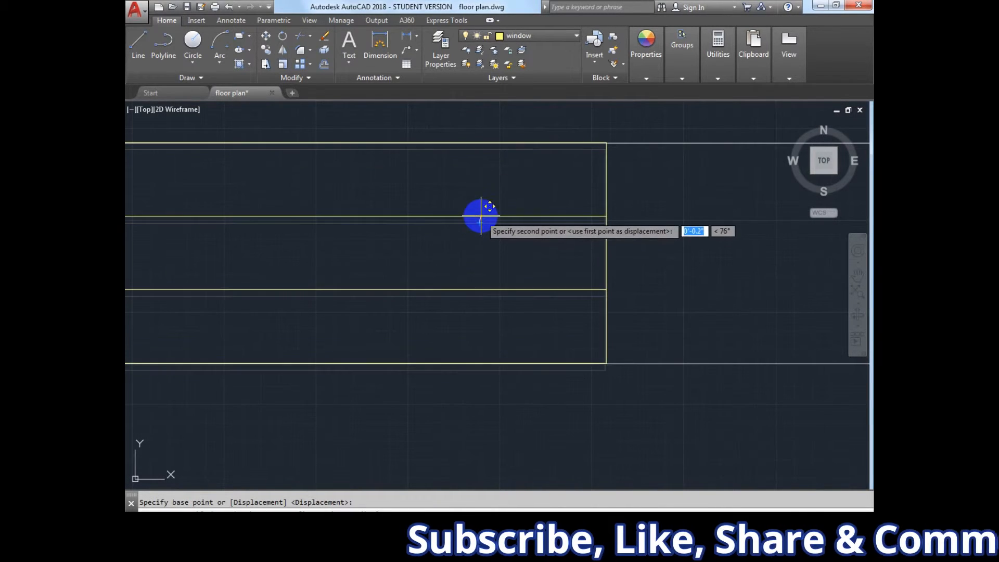
click(485, 222)
scroll(477, 221, down, 5)
middle_drag(522, 185, 479, 307)
scroll(484, 272, down, 4)
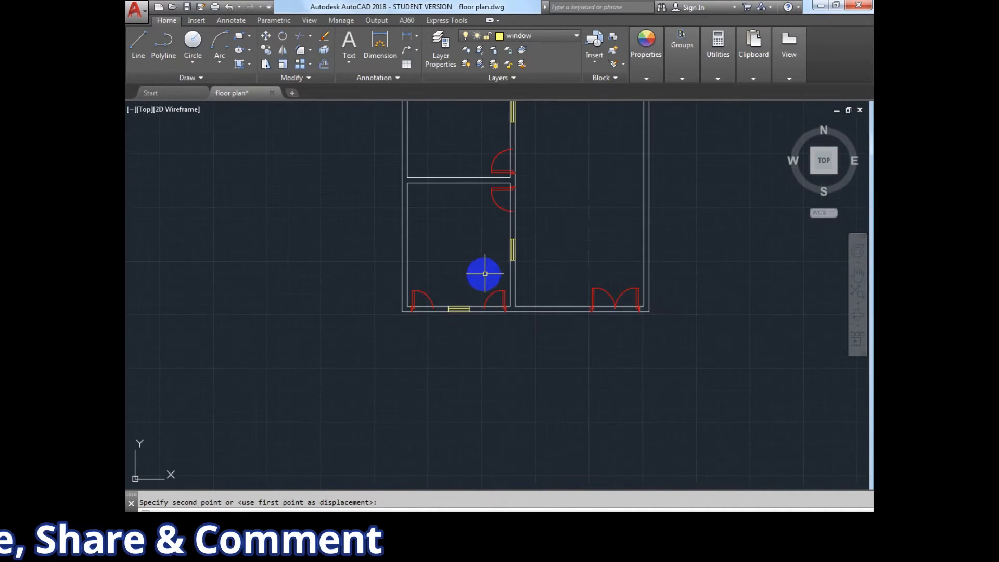
middle_drag(579, 213, 539, 274)
middle_drag(535, 204, 521, 243)
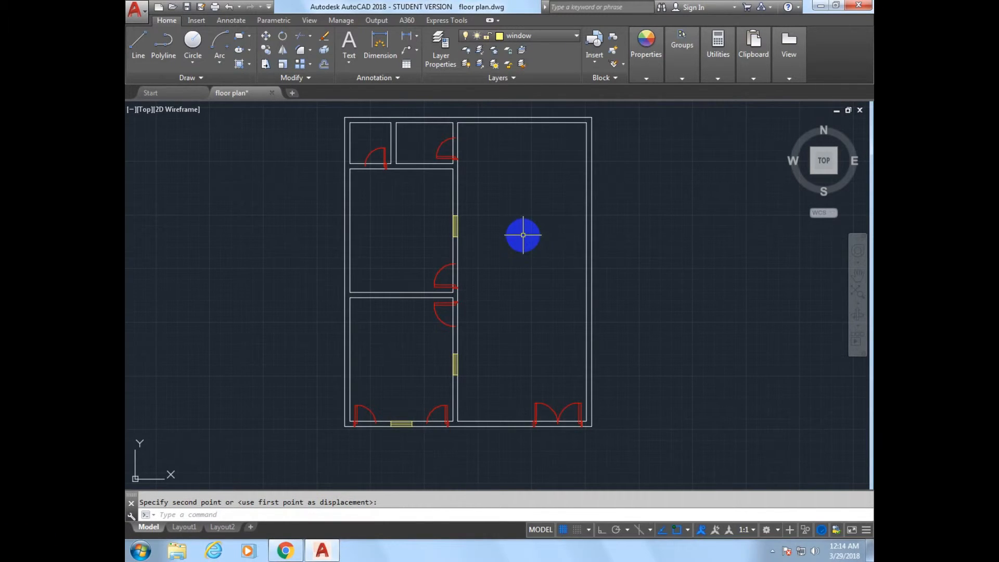
key(ctrl+s)
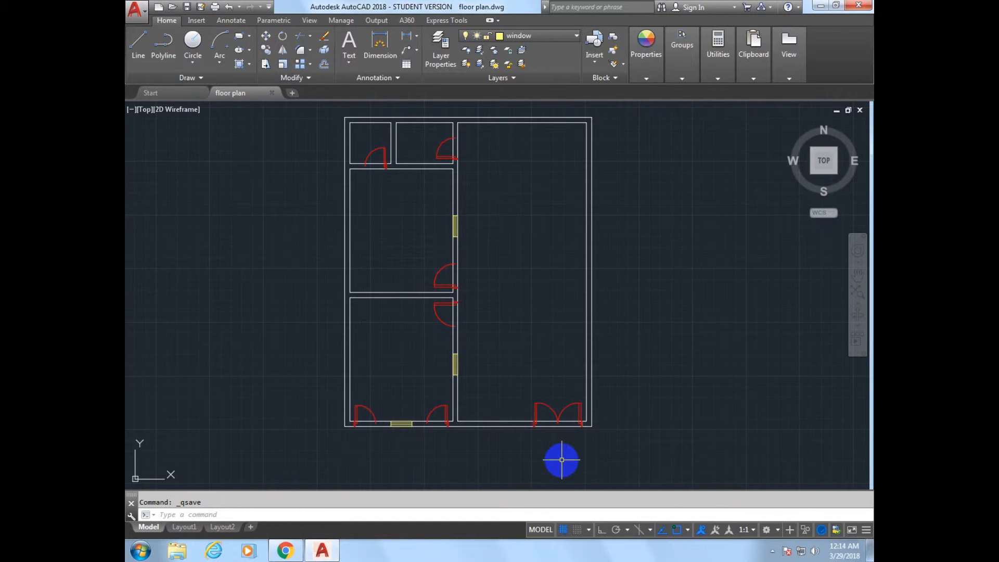
- Trim both bottom wall lines inside the double-door opening, and erase the short leftover segment between the door arcs
scroll(561, 460, up, 5)
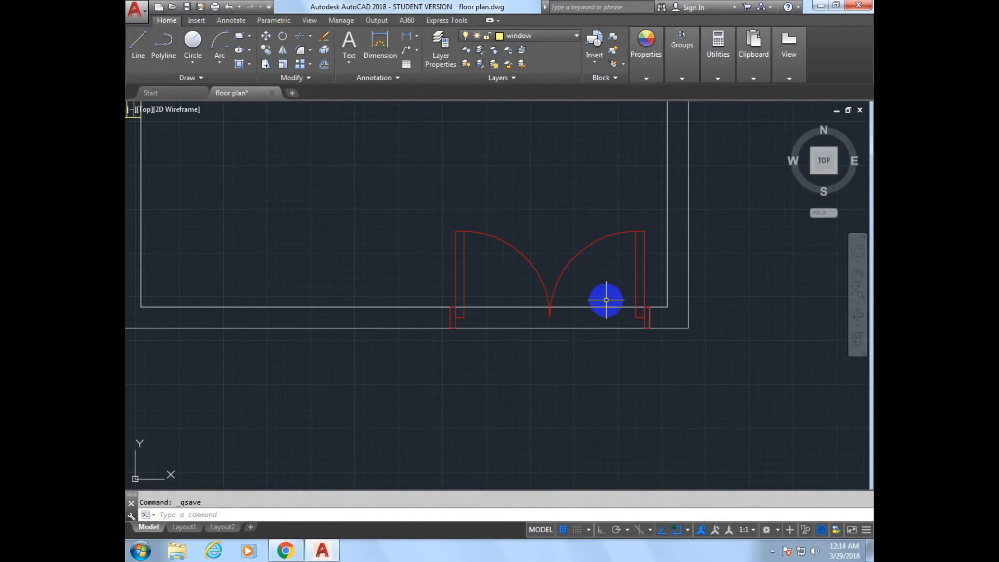
key(Return)
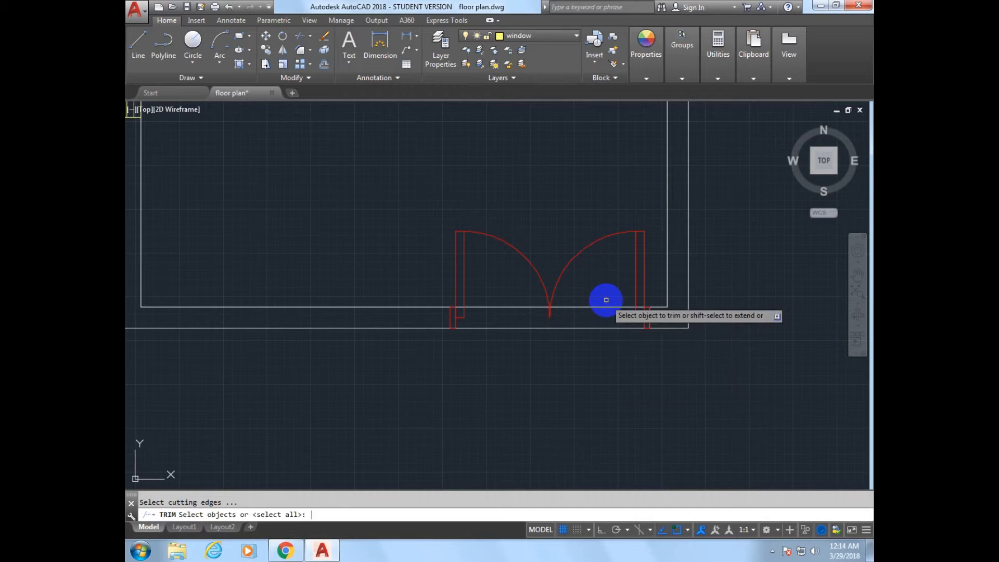
key(Return)
scroll(607, 335, up, 2)
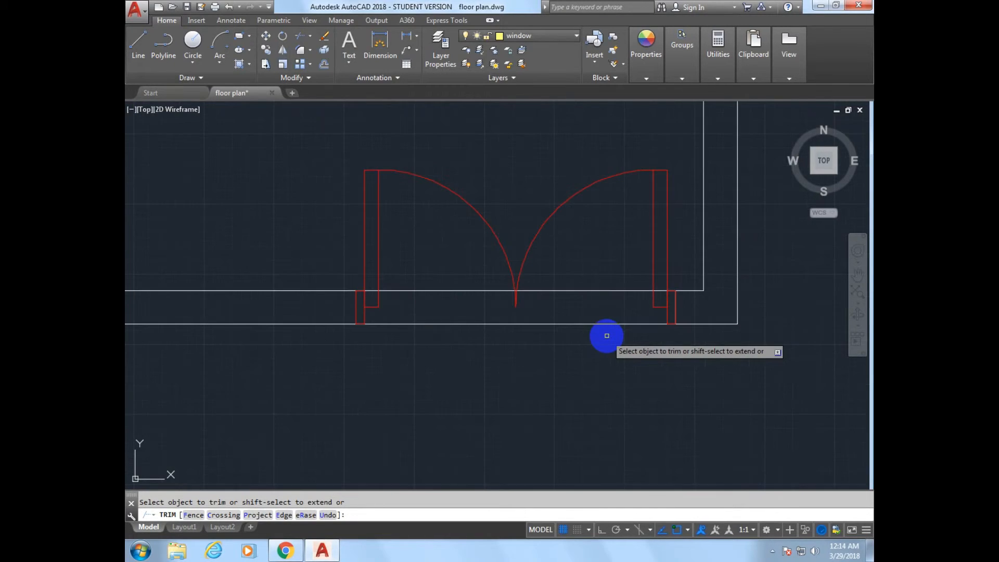
scroll(606, 335, up, 2)
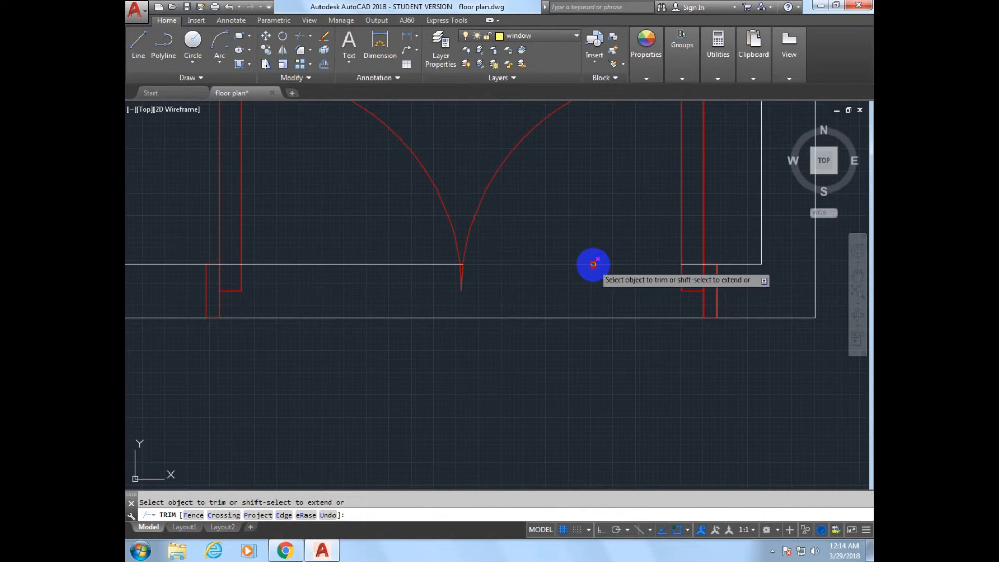
click(590, 317)
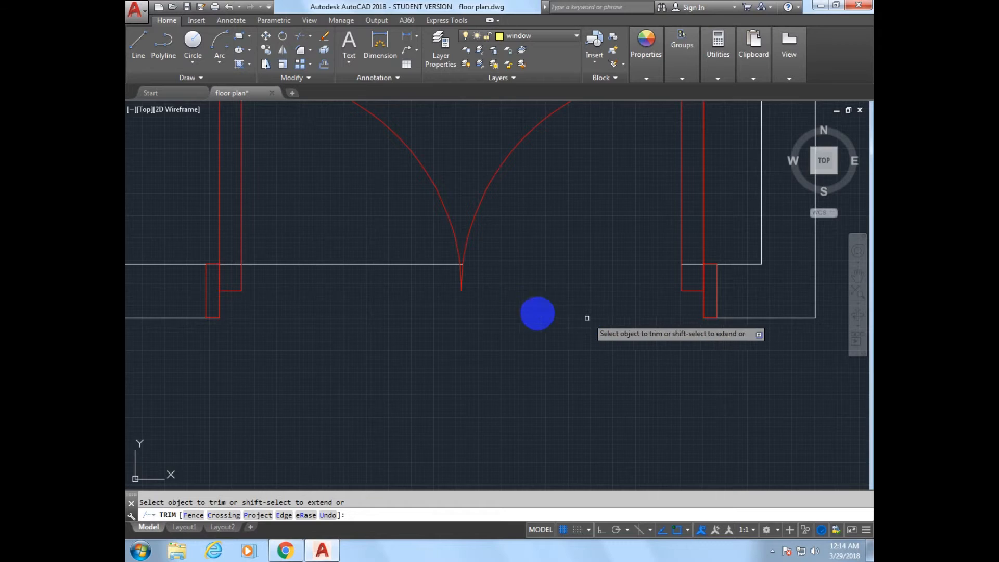
click(424, 264)
scroll(460, 265, up, 4)
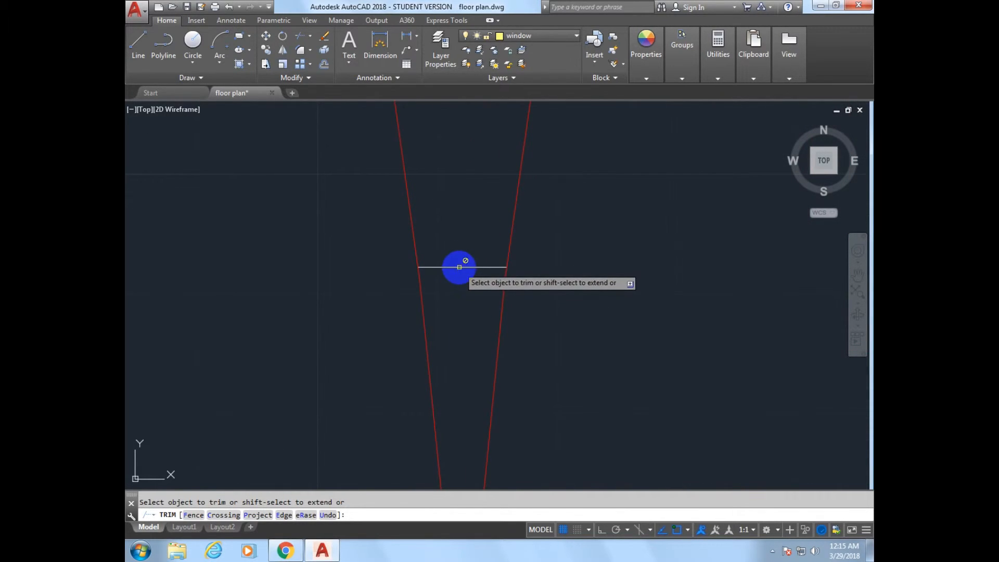
key(Escape)
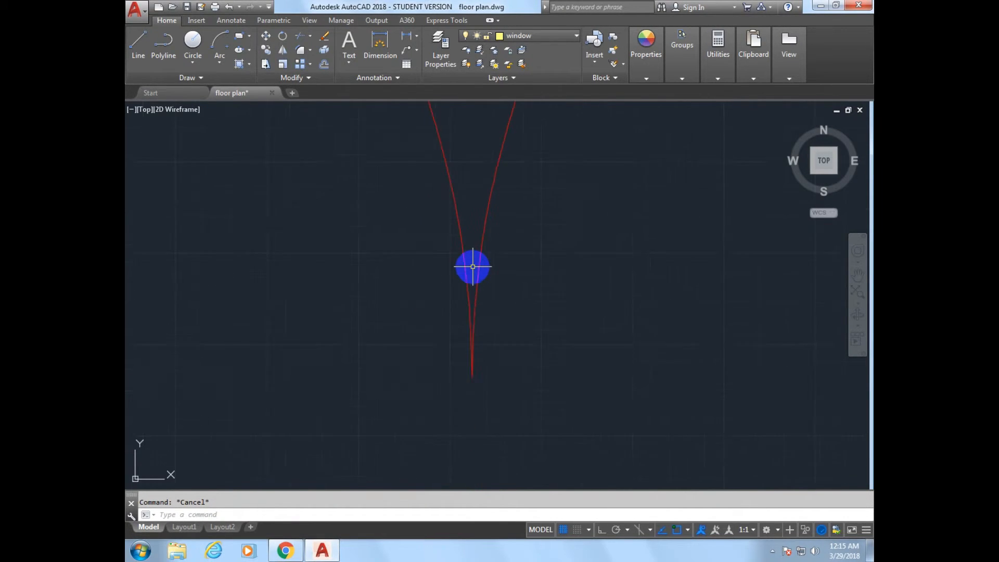
- Trim the inner wall line stubs that cross the two leaves of the double door beside its frames
scroll(473, 267, down, 5)
middle_drag(355, 285, 359, 285)
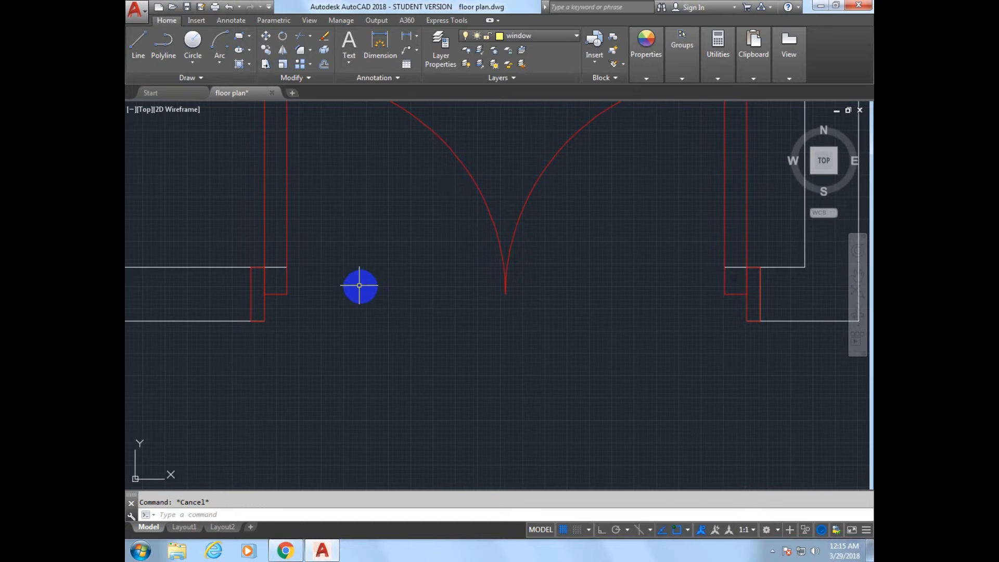
key(Return)
key(Return)
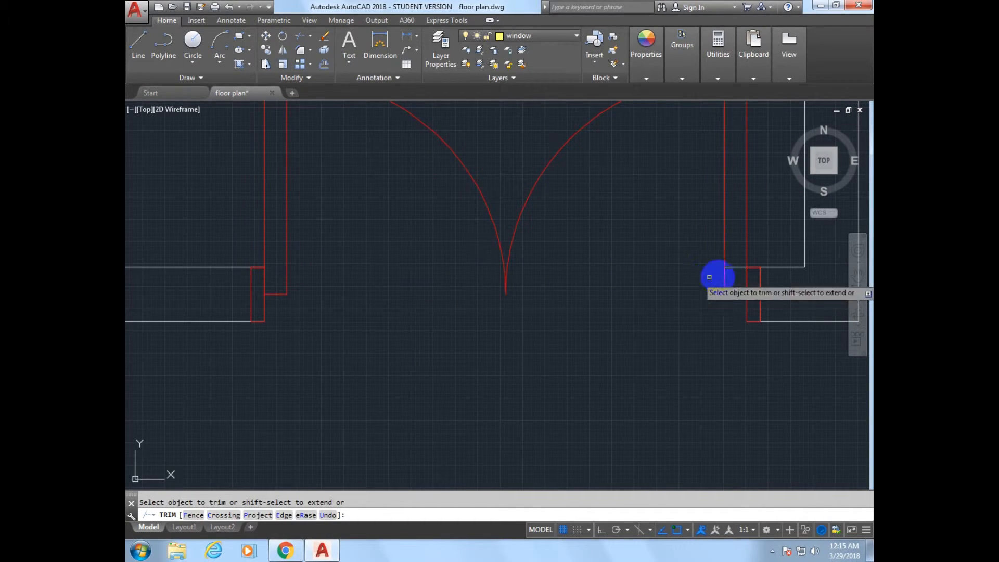
click(735, 268)
scroll(567, 267, down, 4)
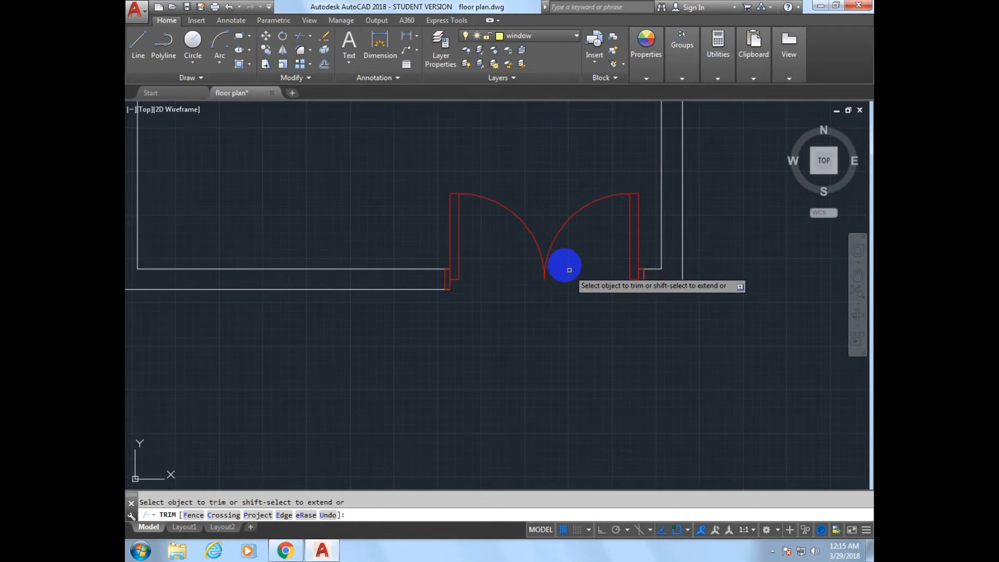
- Trim the inner bottom wall line between the swing arc and frame of the lower-left room's right-hand bottom door
middle_drag(411, 272, 686, 329)
middle_drag(432, 343, 555, 333)
scroll(566, 326, up, 4)
scroll(765, 317, up, 4)
click(616, 271)
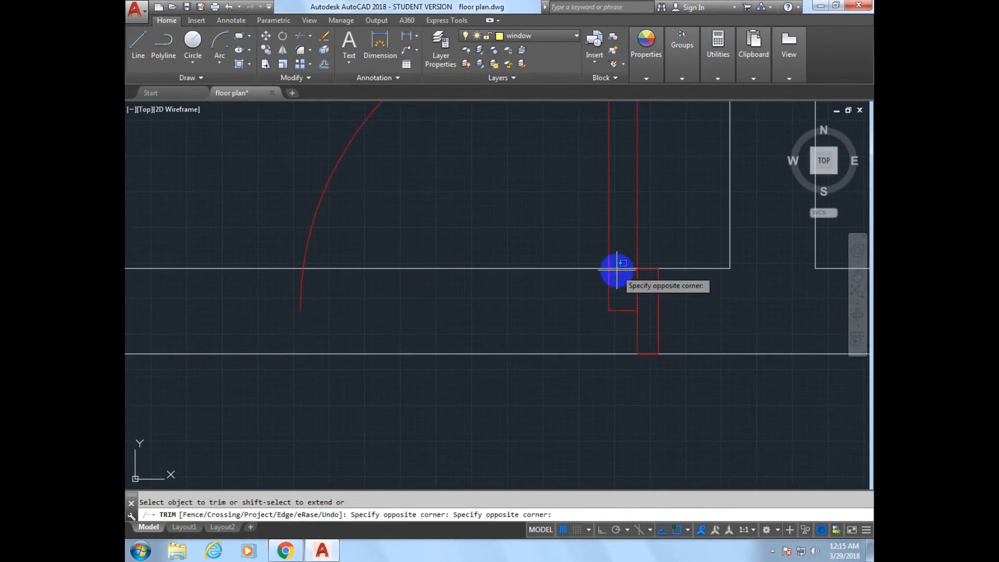
click(416, 270)
key(Escape)
- Try to extend the right-hand bottom door's swing arc down to the outer wall line
scroll(416, 286, down, 3)
scroll(495, 303, up, 5)
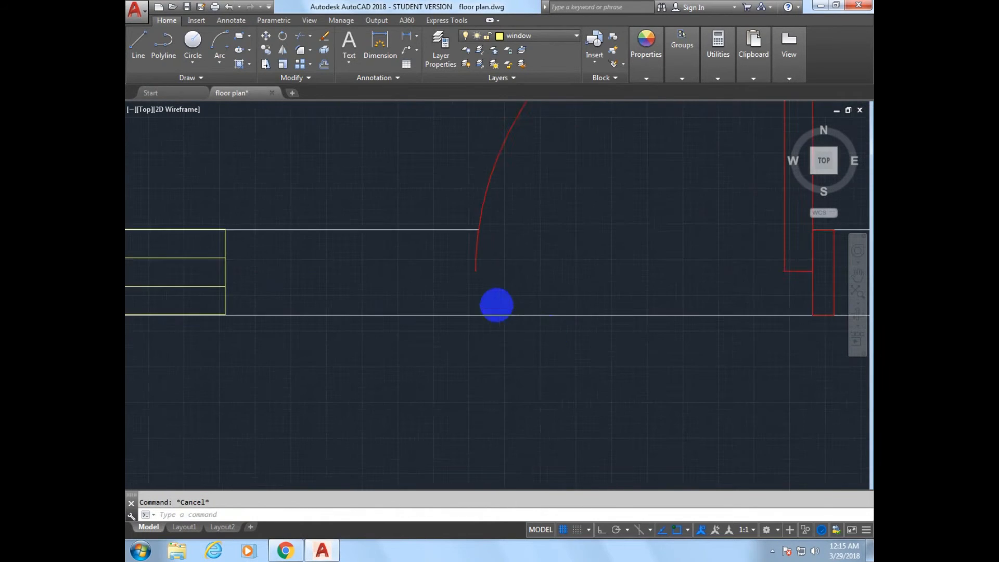
text(ex)
key(Return)
click(486, 323)
key(Return)
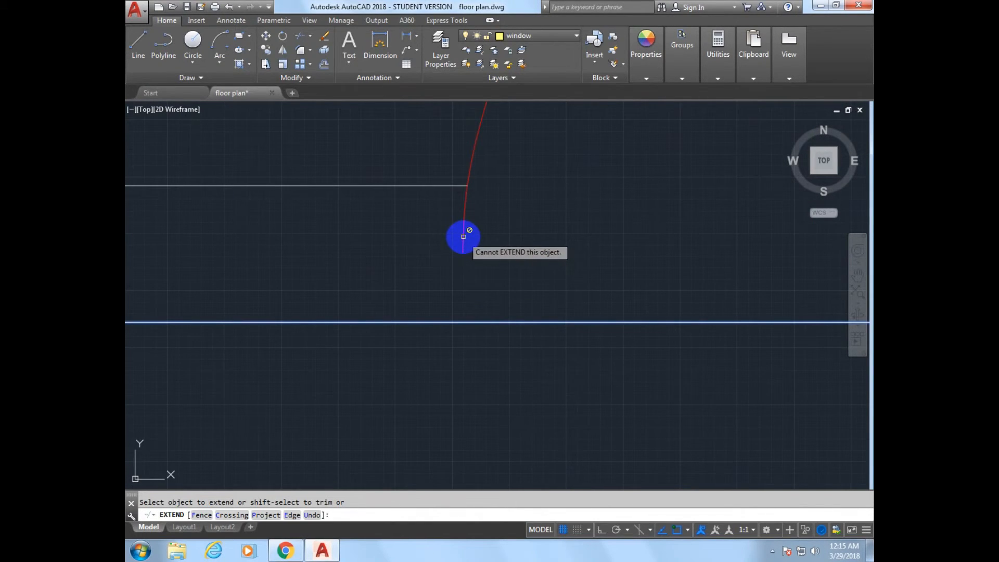
key(Escape)
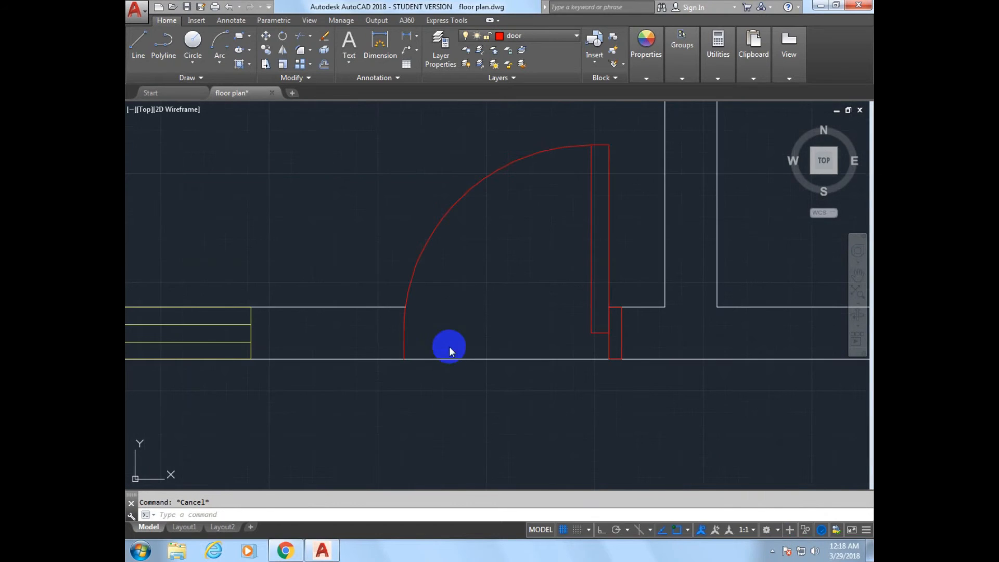
- Trim the outer wall line inside the right-hand bottom door's opening, and the inner line stub crossing the left-hand door's leaf
text(tr)
key(Return)
key(Return)
scroll(484, 358, down, 2)
scroll(497, 363, up, 2)
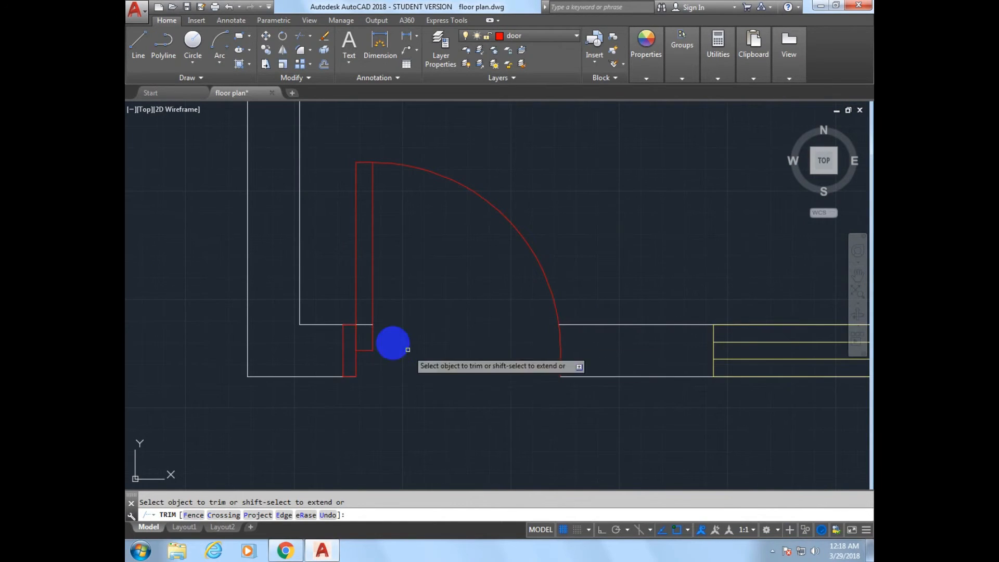
scroll(392, 343, down, 2)
- Trim the wall line stub that crosses the leaf of the lower of the two facing doors in the middle wall
middle_drag(504, 310, 570, 346)
scroll(549, 286, up, 3)
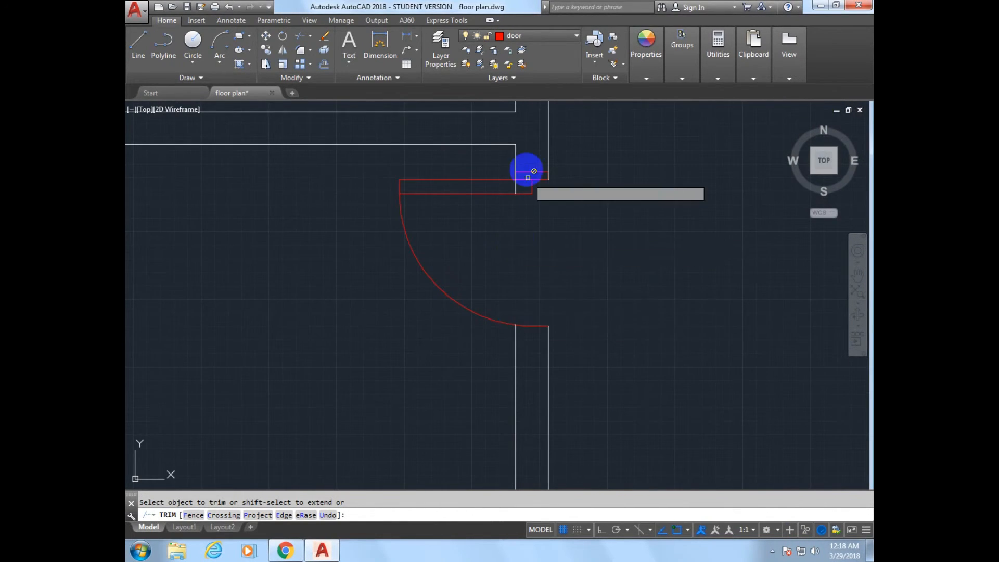
scroll(562, 208, up, 2)
scroll(539, 205, down, 3)
scroll(528, 246, up, 2)
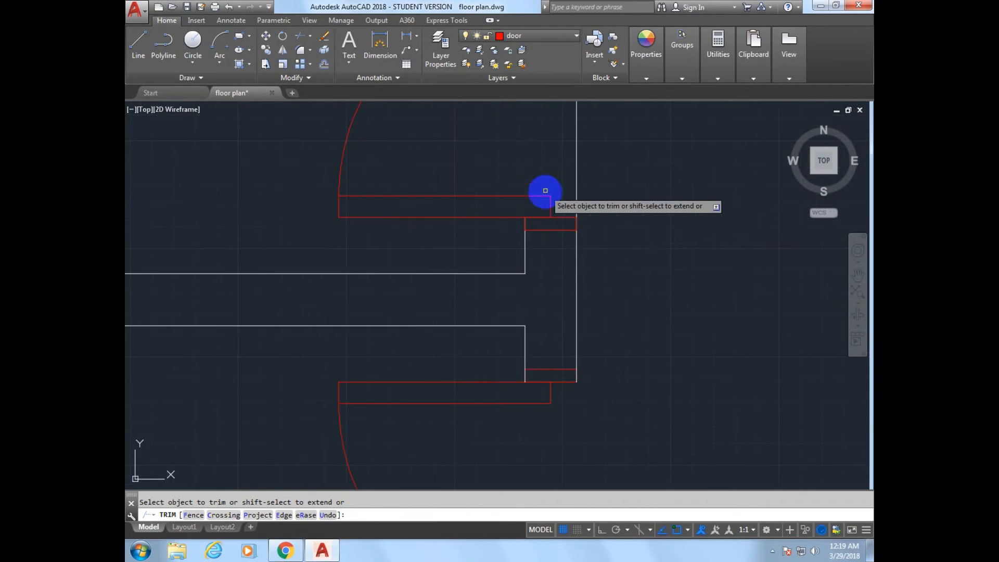
- Trim the outer wall line out of the upper facing door's opening, keeping the short wall piece between the two doors
scroll(564, 218, down, 2)
scroll(539, 230, up, 4)
scroll(452, 249, down, 3)
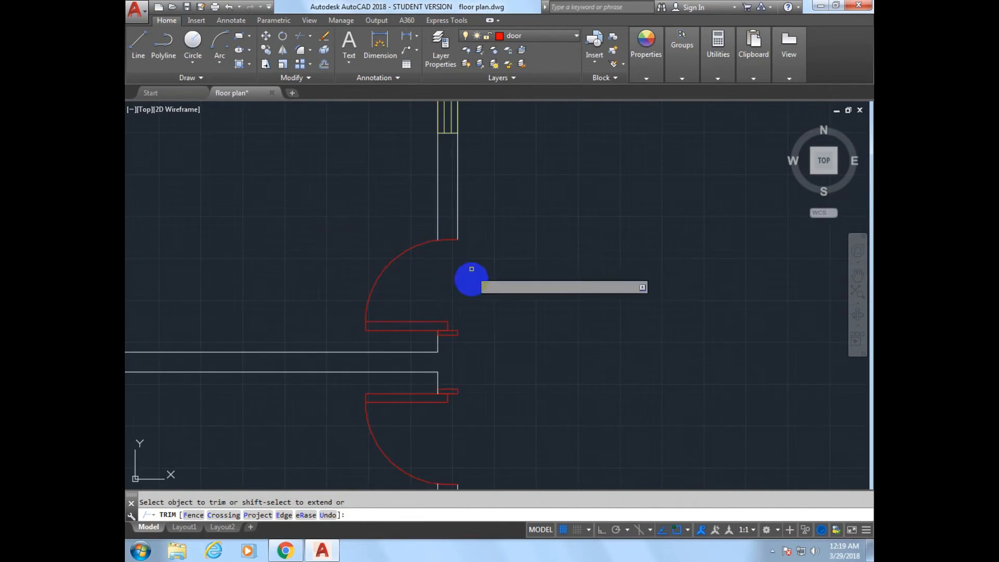
scroll(555, 241, up, 2)
scroll(564, 141, up, 3)
scroll(567, 156, down, 3)
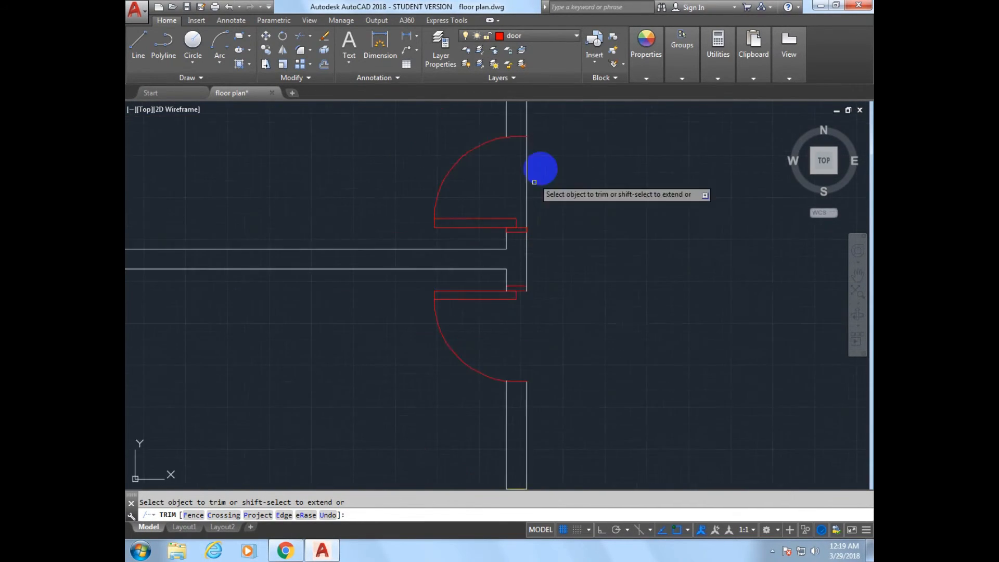
scroll(477, 223, down, 2)
- Trim the wall line stub crossing the leaf of the top small room's door in the middle wall, and save the drawing
scroll(517, 321, up, 3)
scroll(495, 388, down, 3)
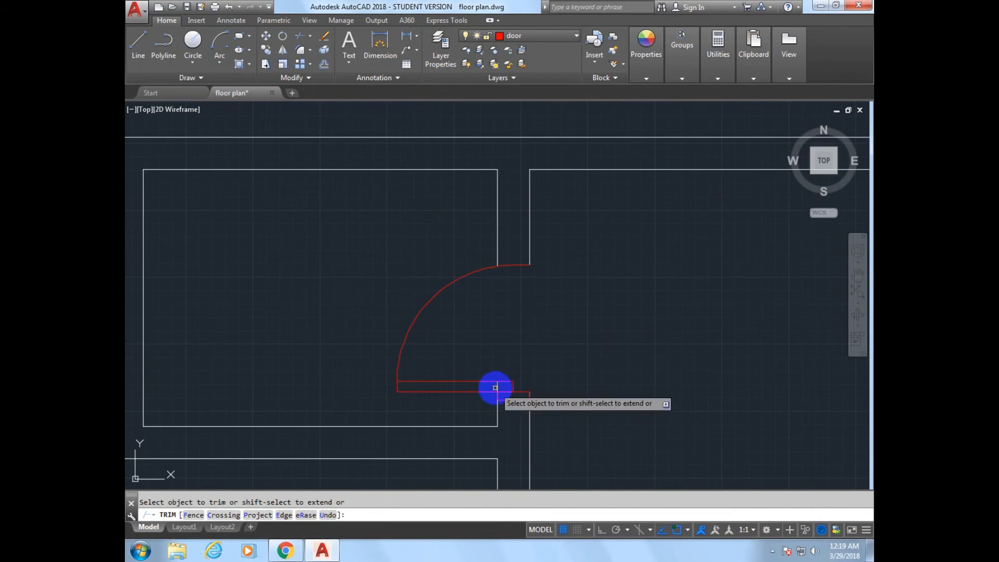
scroll(495, 286, up, 3)
scroll(539, 317, down, 2)
scroll(539, 316, down, 2)
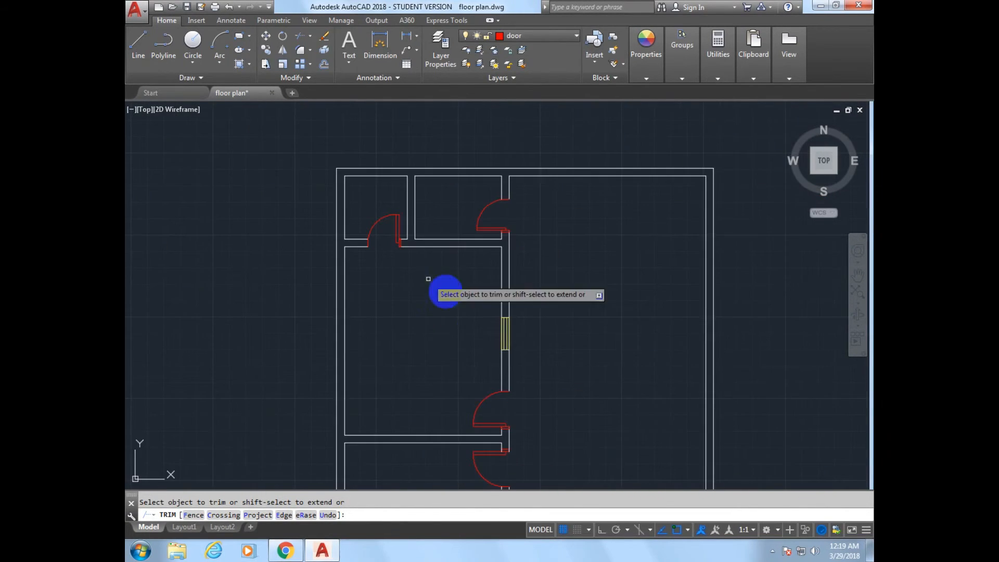
key(Escape)
scroll(480, 340, down, 2)
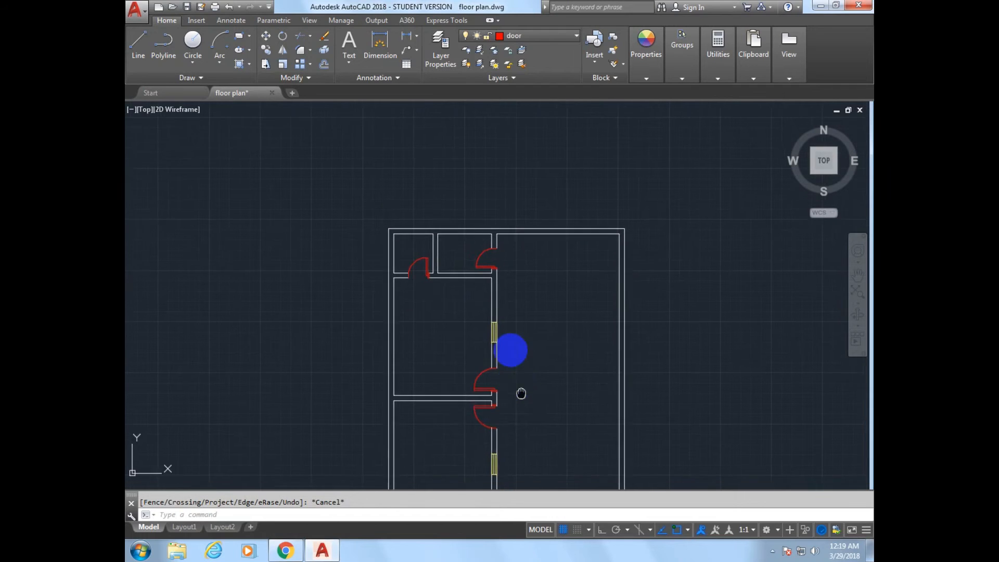
middle_drag(524, 397, 490, 306)
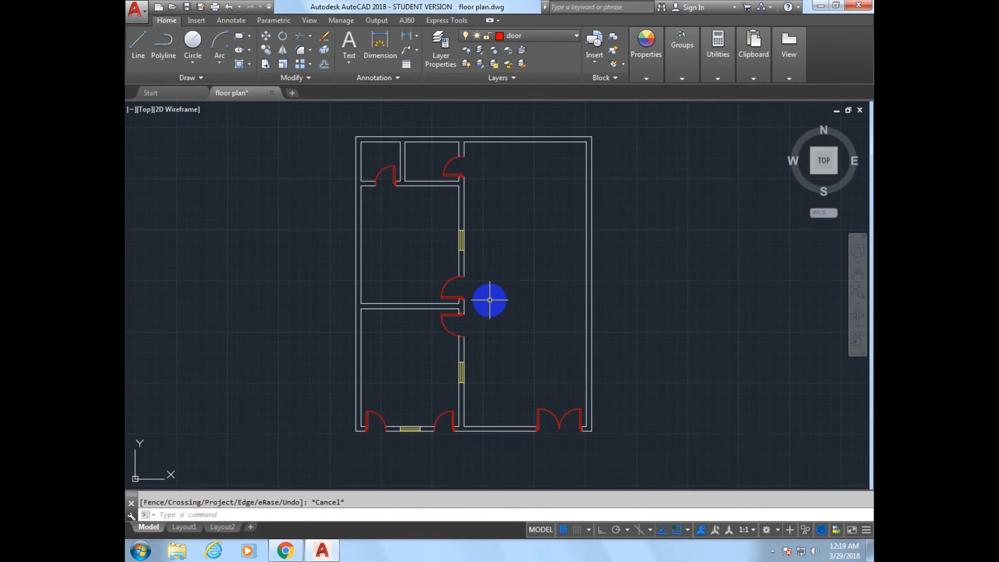
key(ctrl+s)
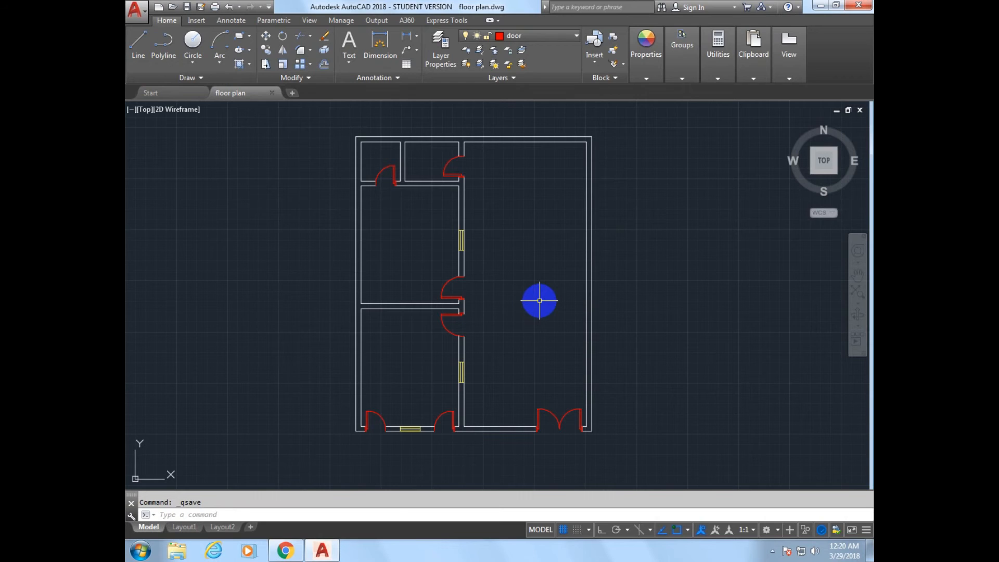
- Hatch all wall segments with the ANSI31 pattern at scale 1.0 on the hatch layer, and save the drawing
text(h)
key(Return)
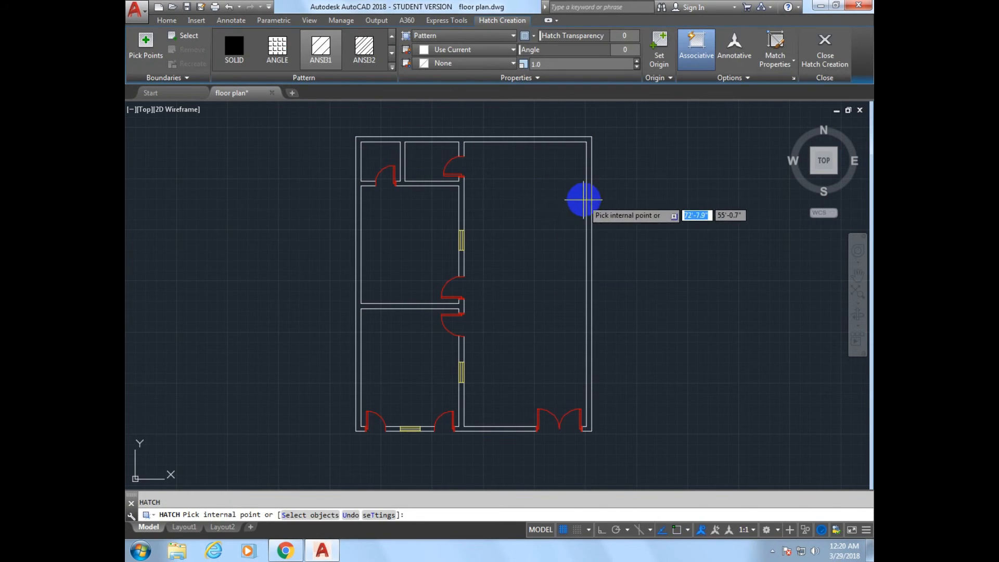
click(590, 196)
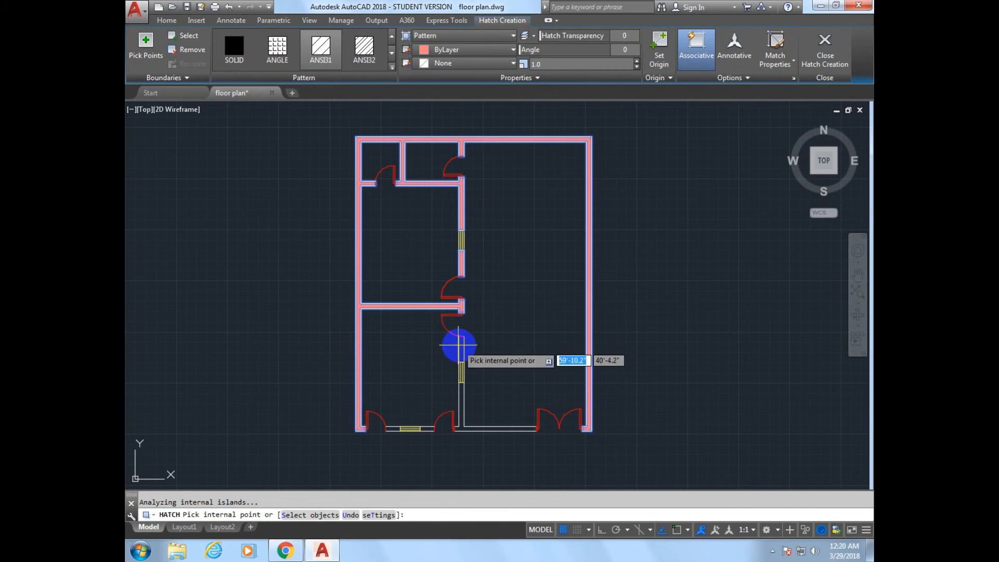
click(462, 408)
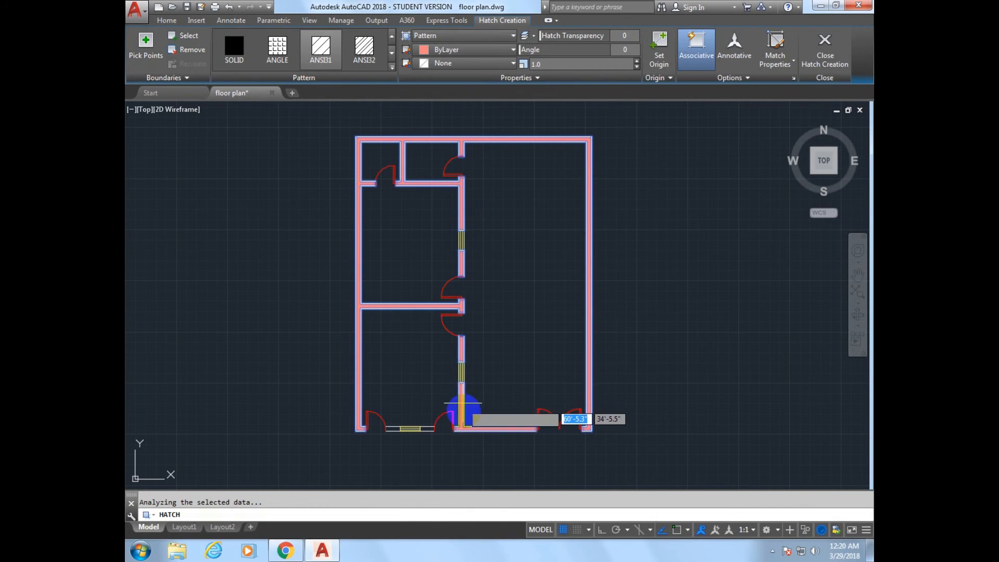
click(396, 428)
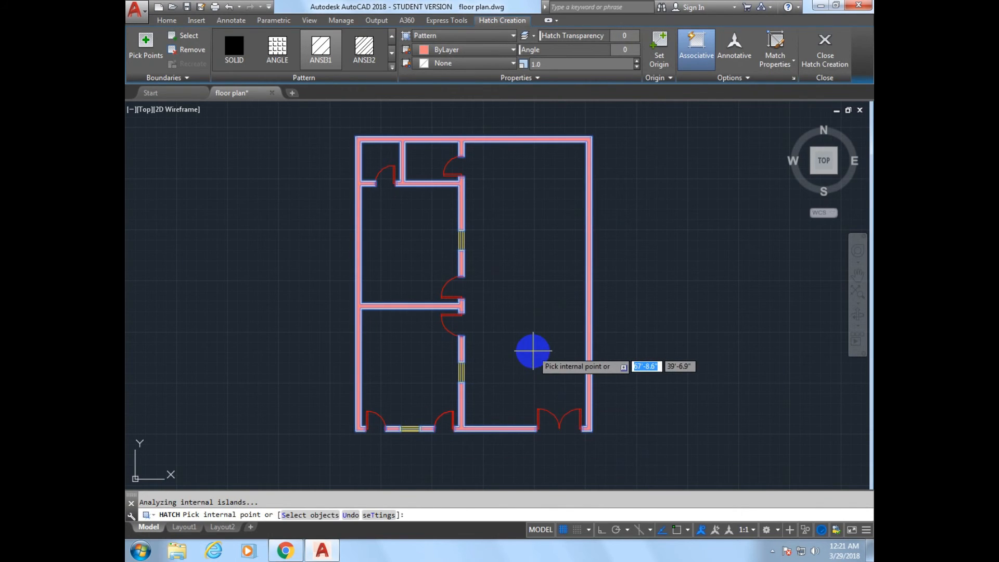
click(533, 351)
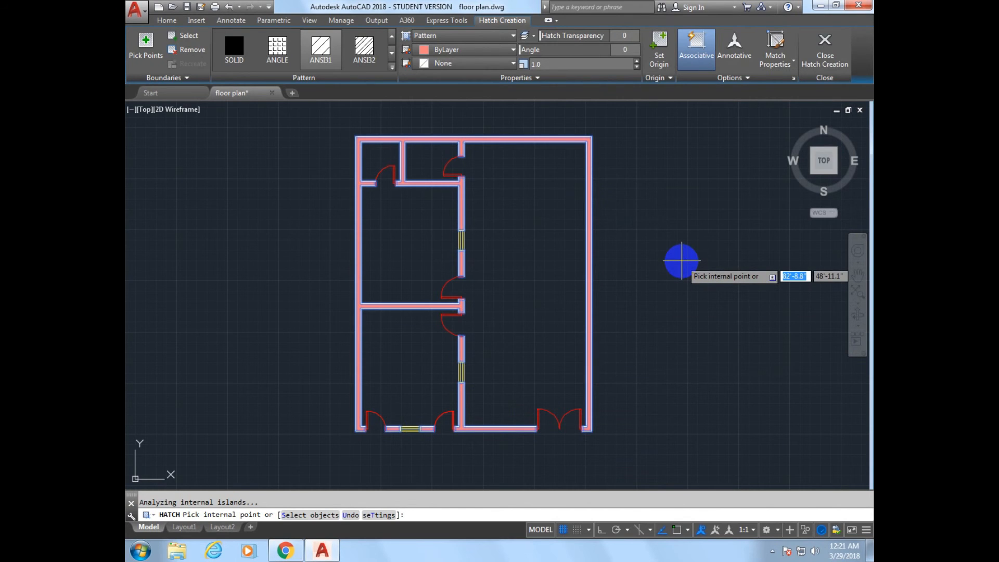
key(Return)
key(ctrl+s)
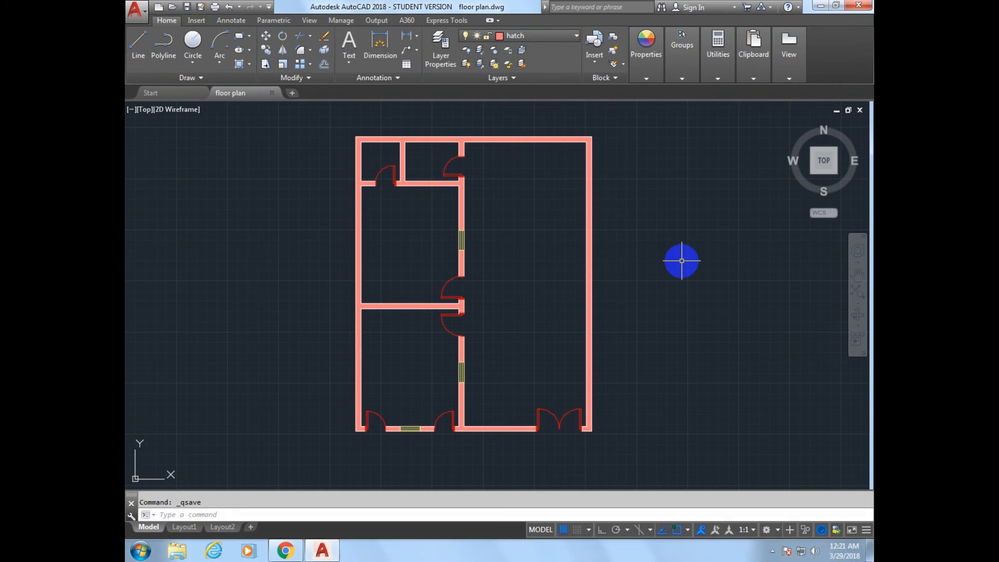
middle_drag(682, 260, 551, 297)
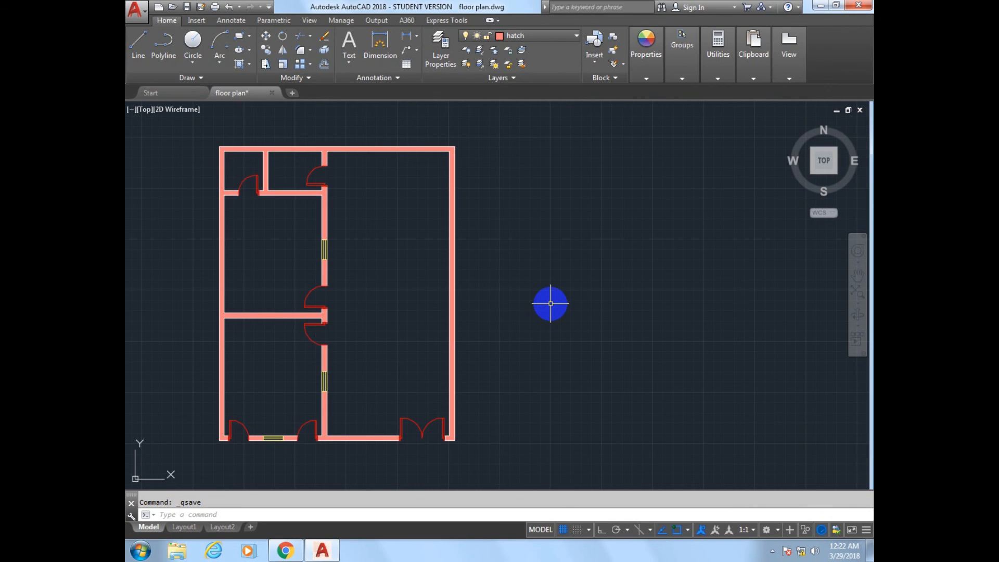
click(773, 553)
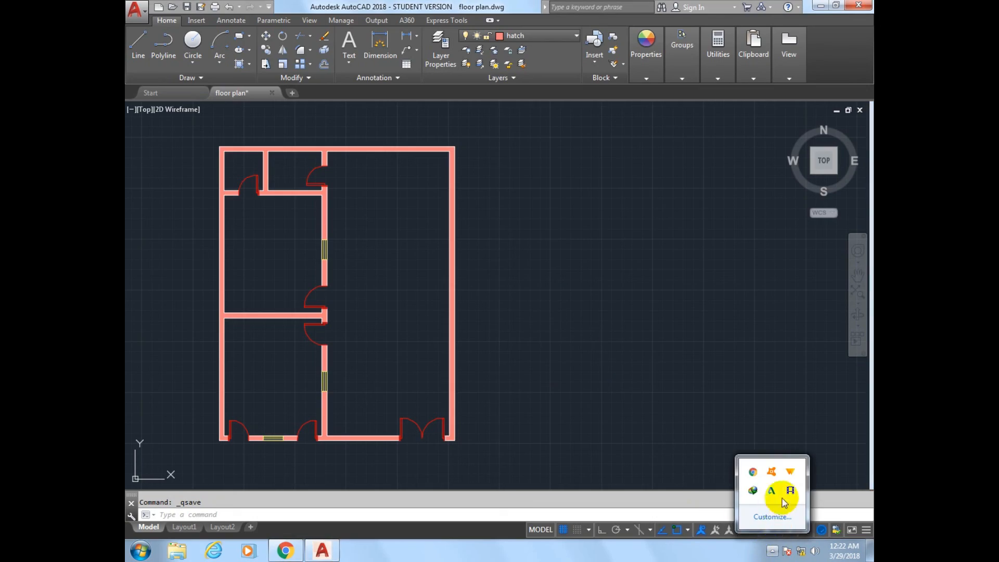